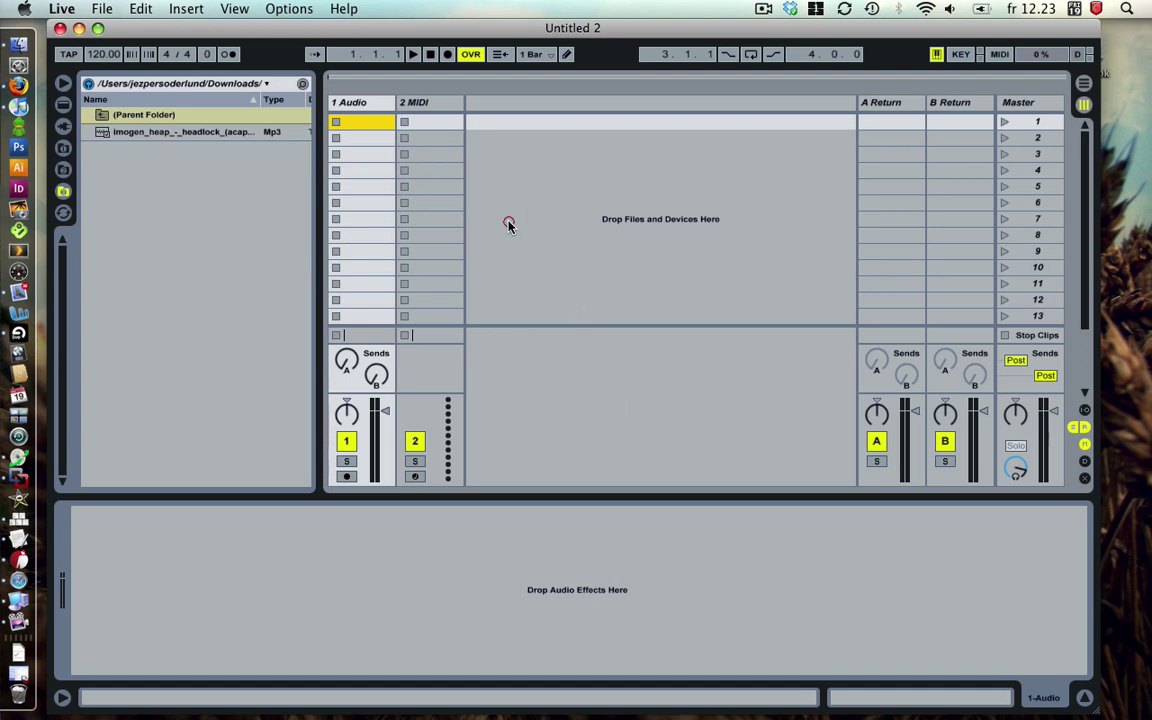
- Open the recently used Demo Live set
click(432, 154)
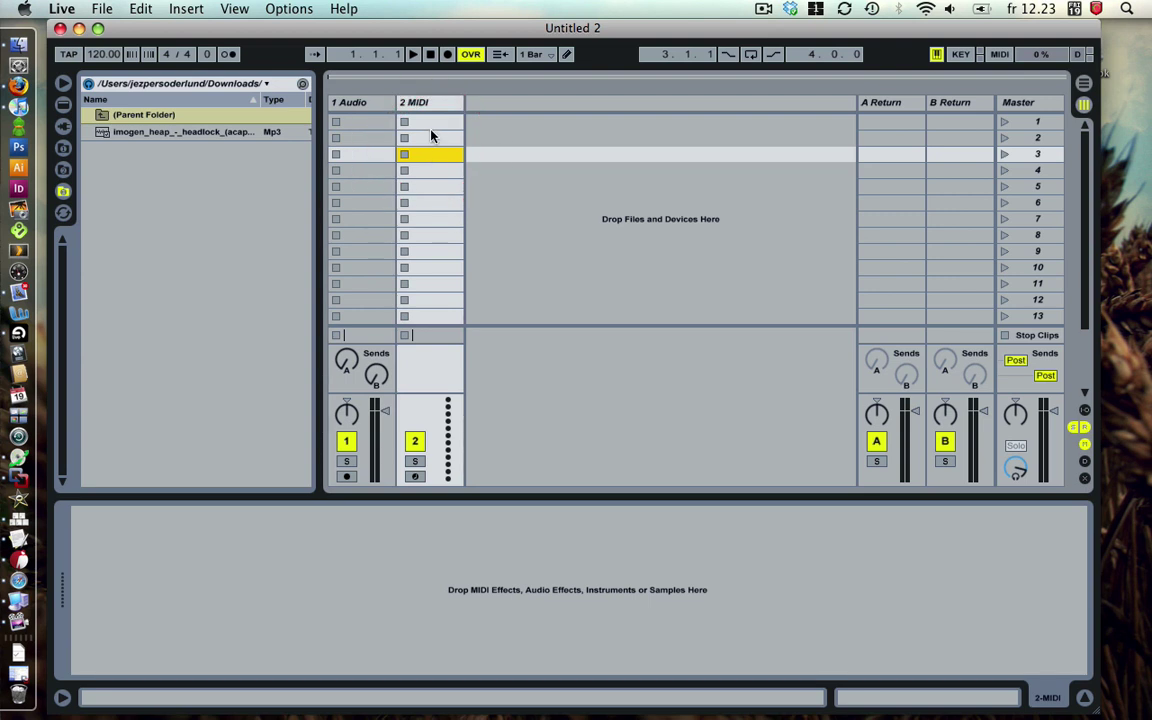
click(433, 123)
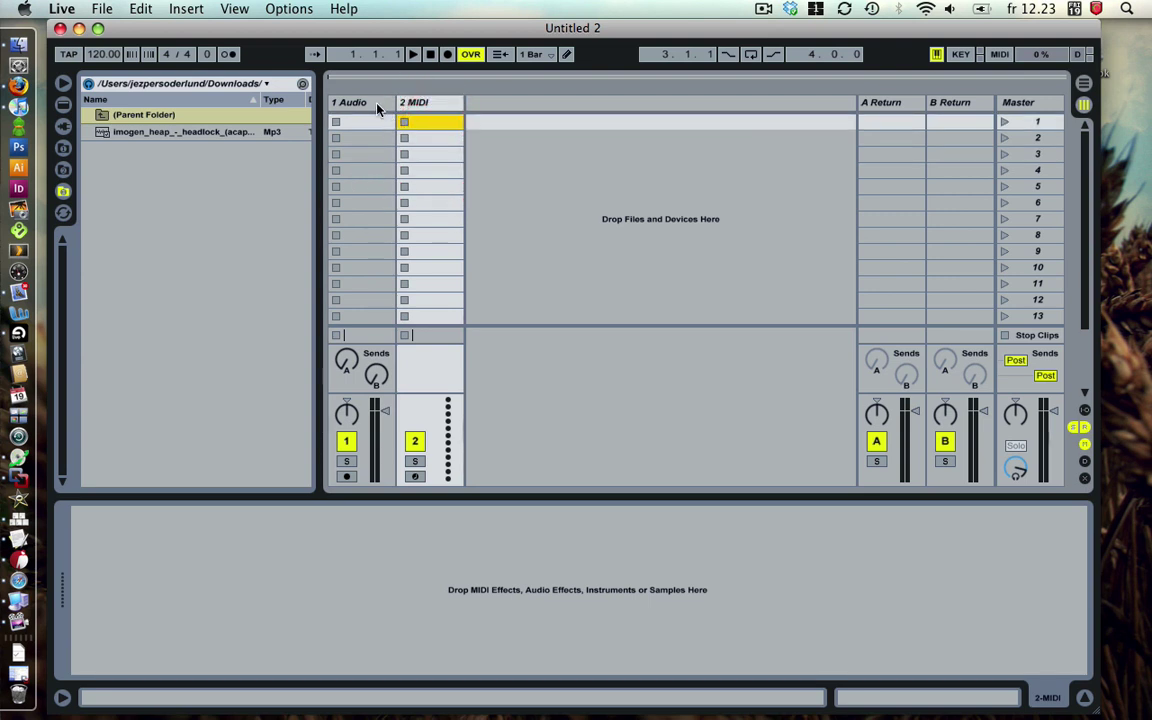
click(377, 106)
click(91, 8)
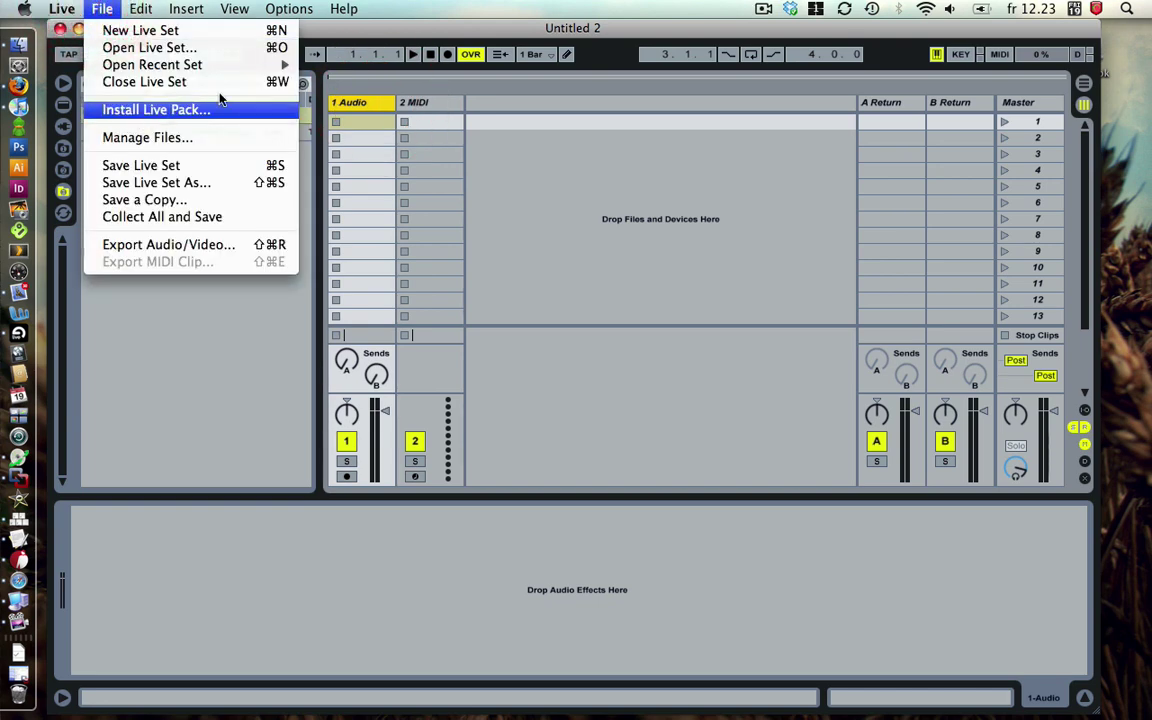
mouse_move(226, 67)
click(322, 63)
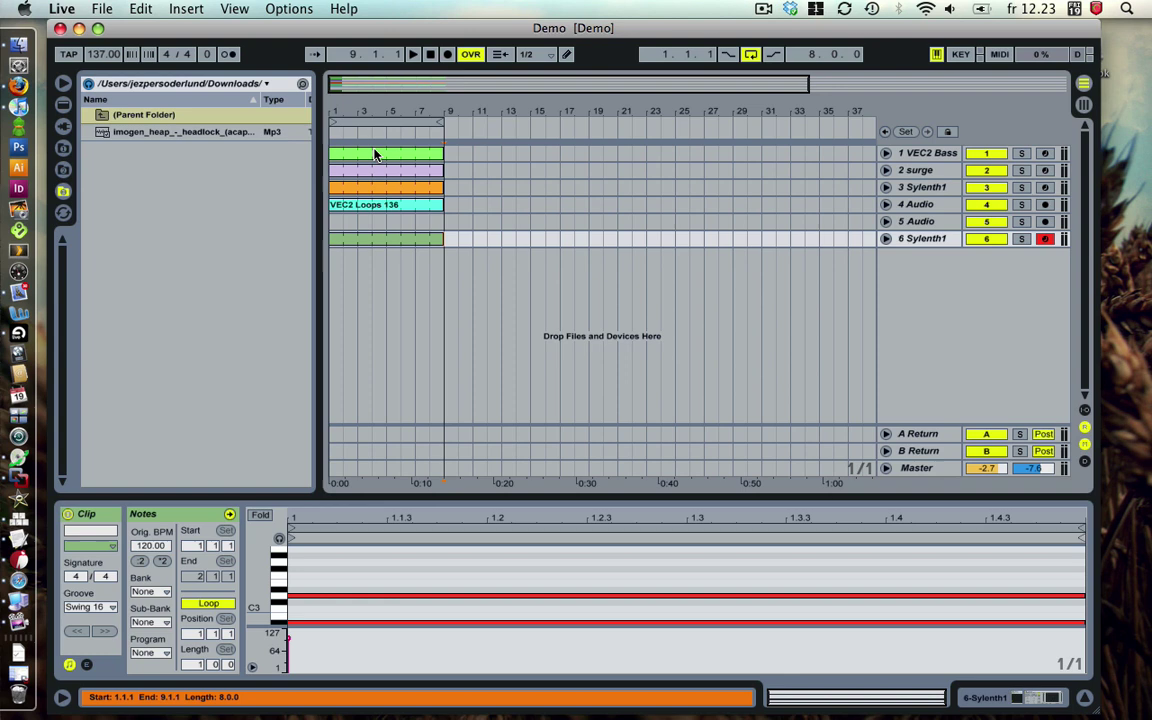
- Play the eight-bar demo arrangement from bar 1 and stop it after a short listen
drag(372, 113, 372, 249)
click(370, 252)
key(super+2)
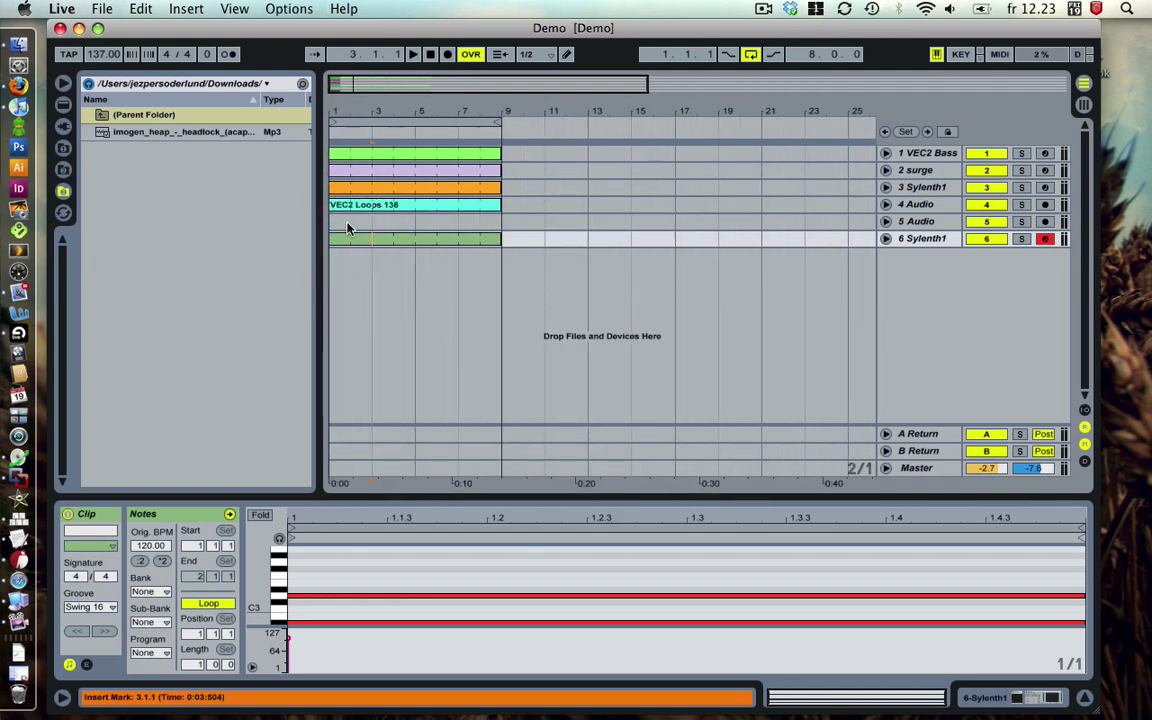
click(342, 222)
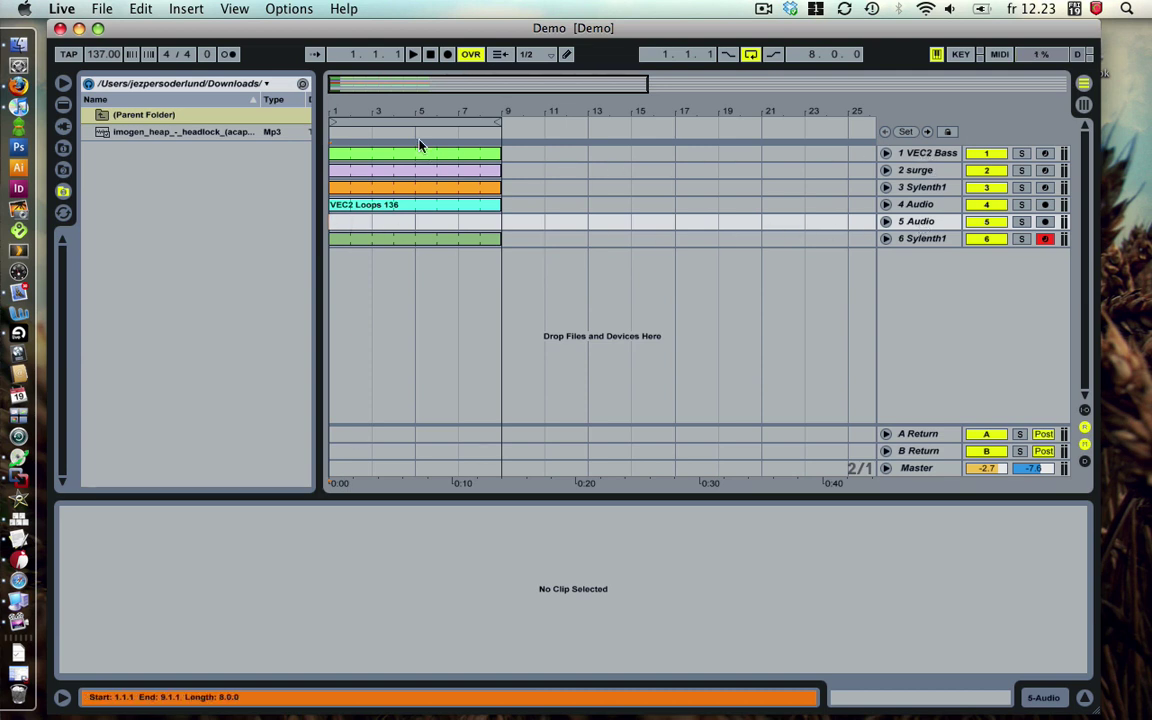
drag(411, 290, 396, 204)
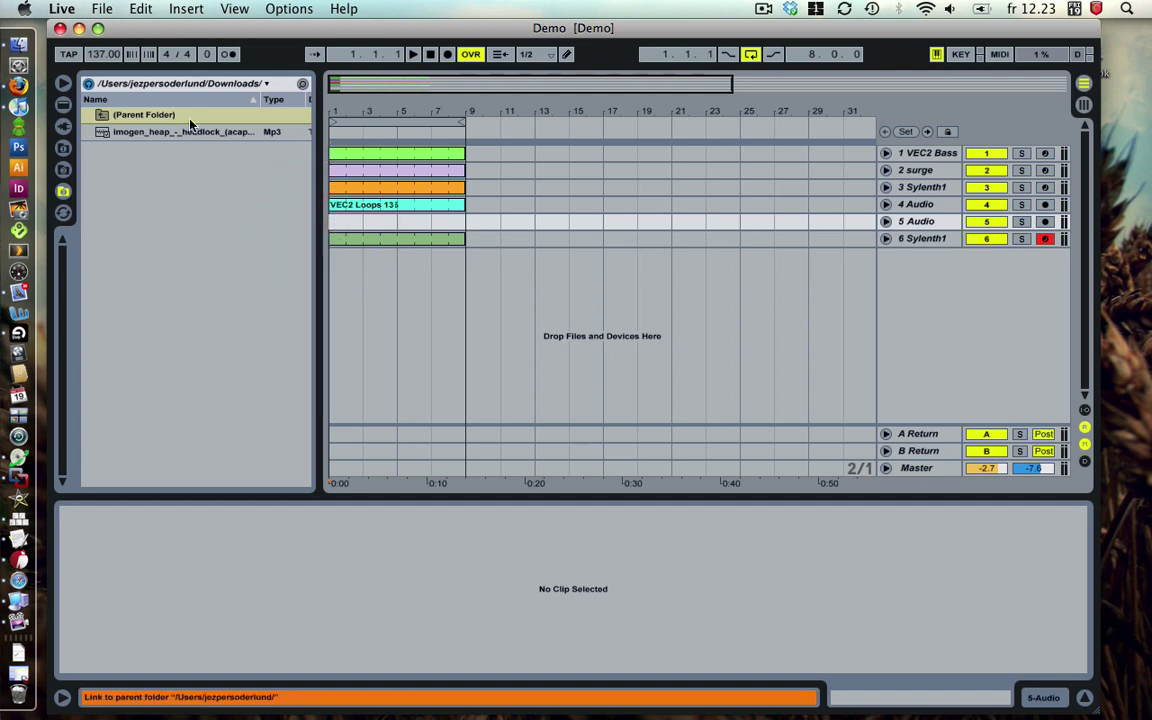
click(437, 240)
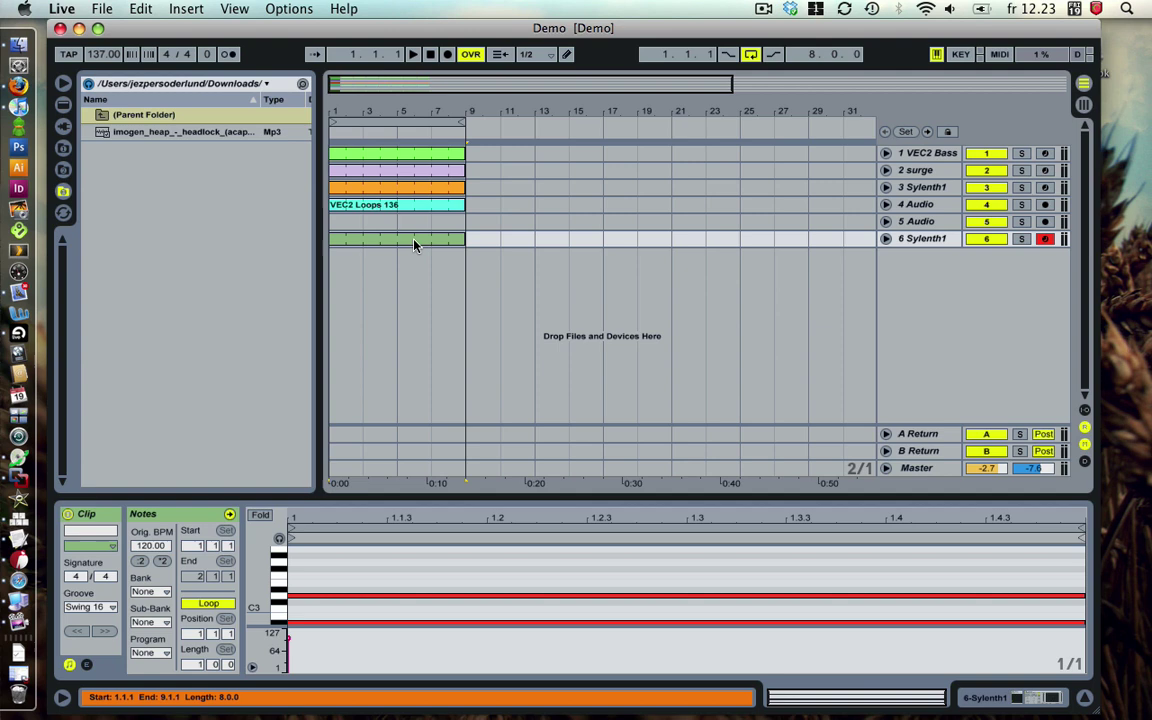
key(space)
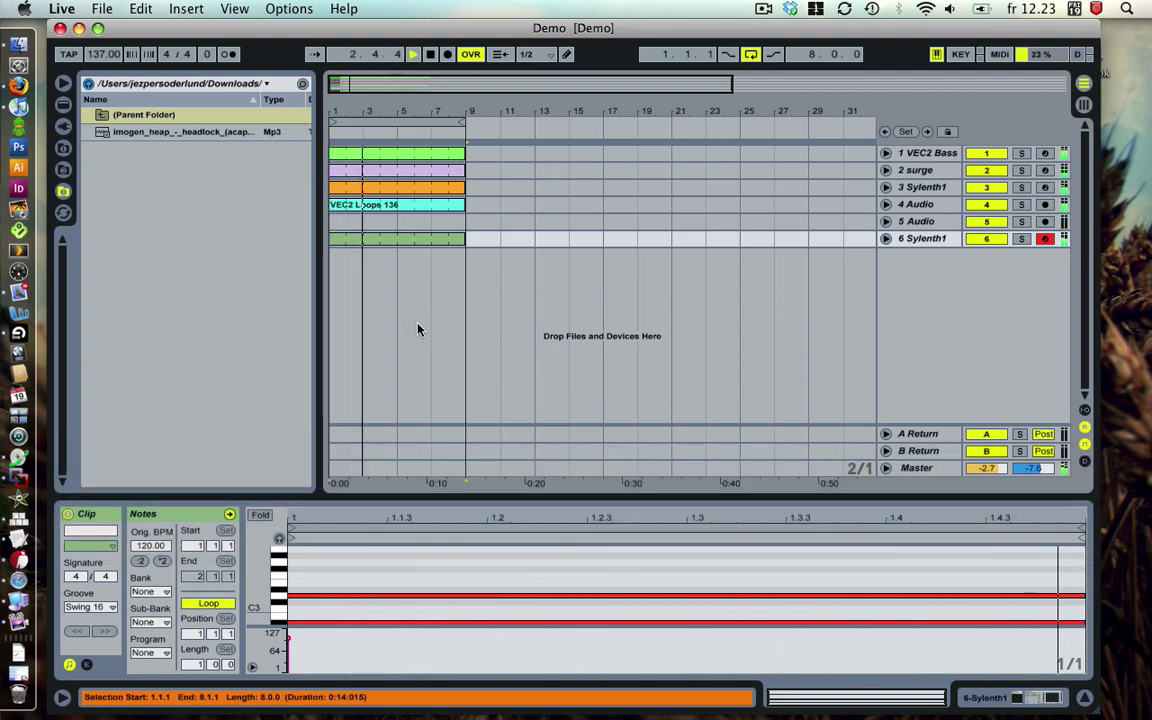
key(space)
click(250, 243)
click(353, 243)
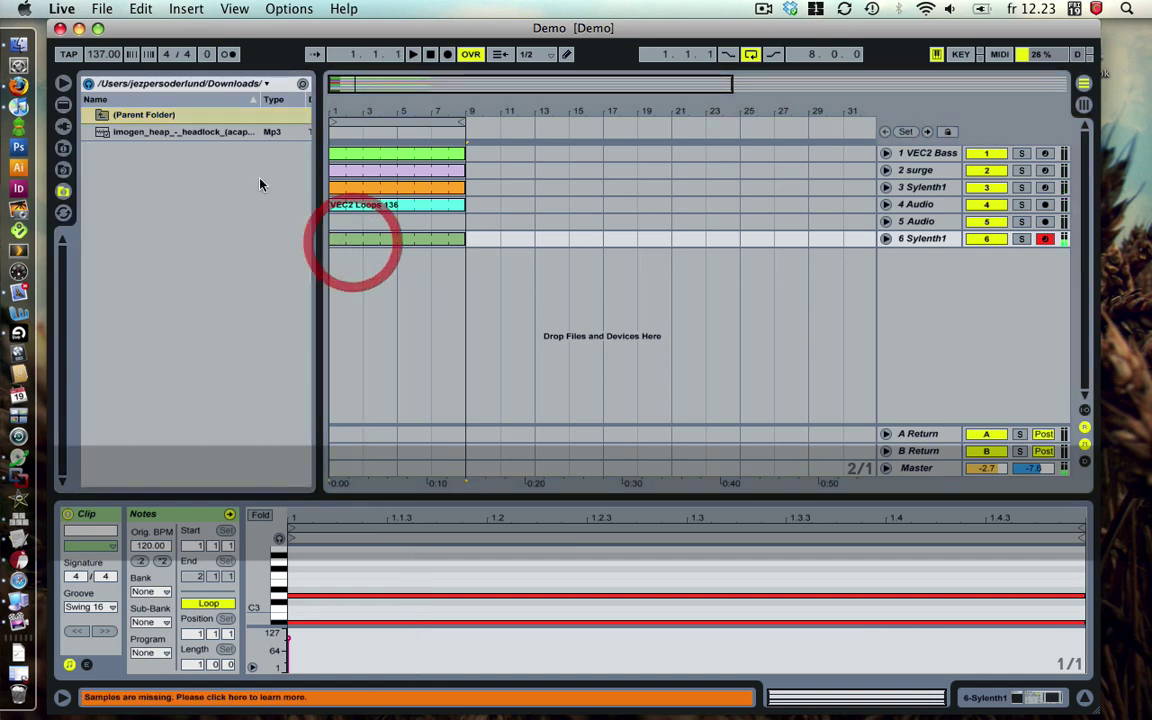
- Preview imogen_heap_-_headlock_(acapella) and place it at bar 1 on track 5 Audio
click(131, 134)
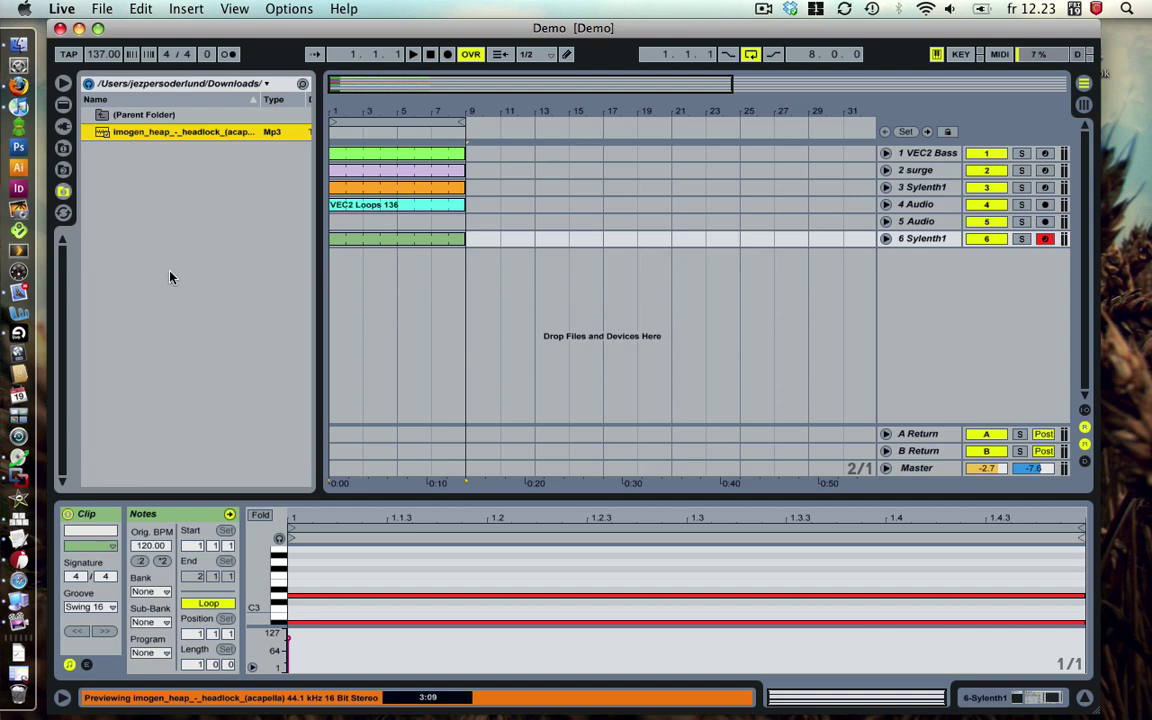
click(358, 290)
click(205, 210)
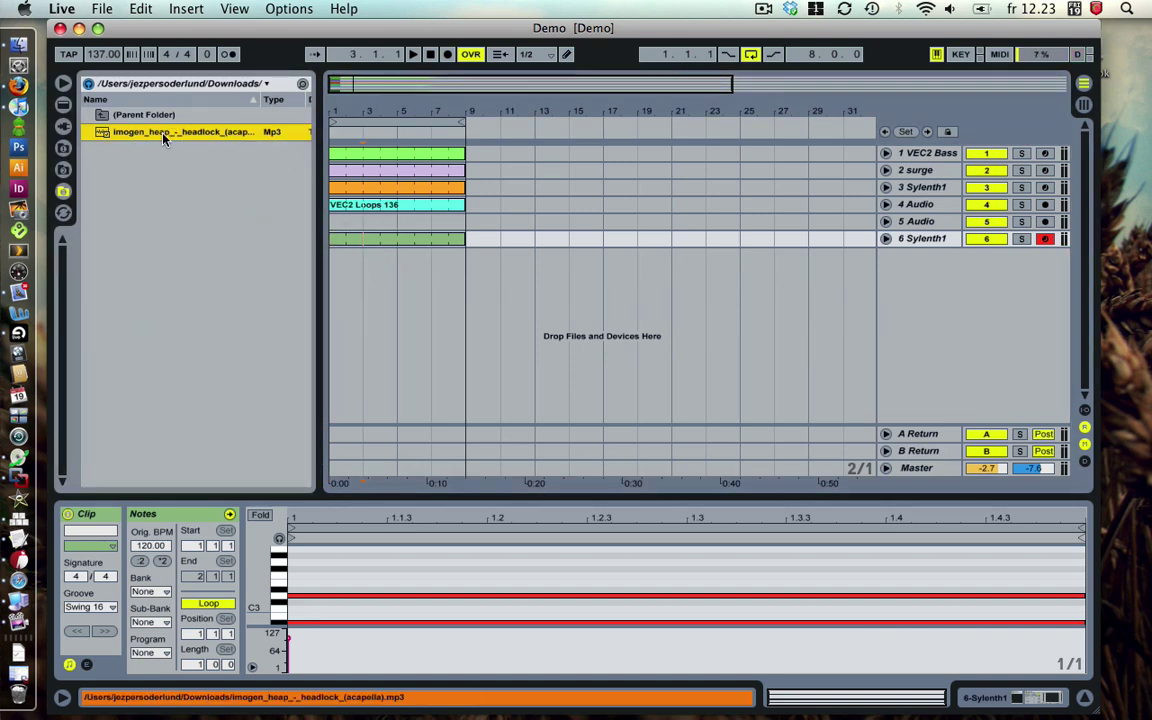
drag(163, 138, 340, 222)
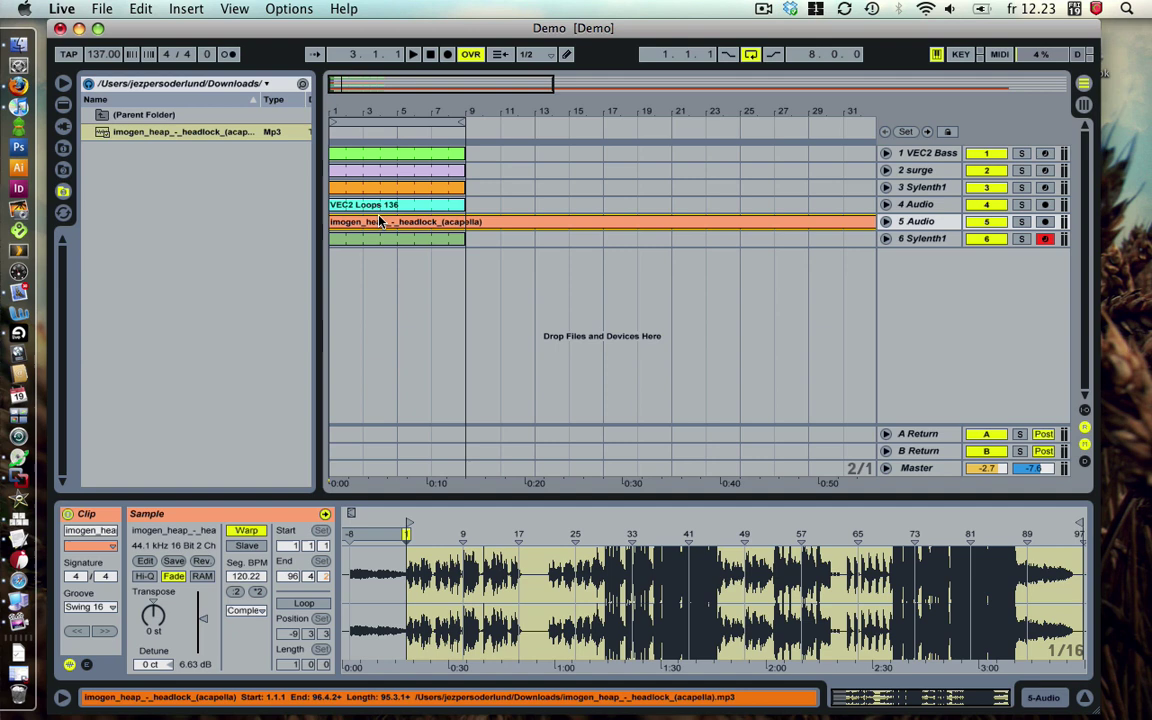
- Play the arrangement together with the acapella from bar 1, then stop playback
click(380, 223)
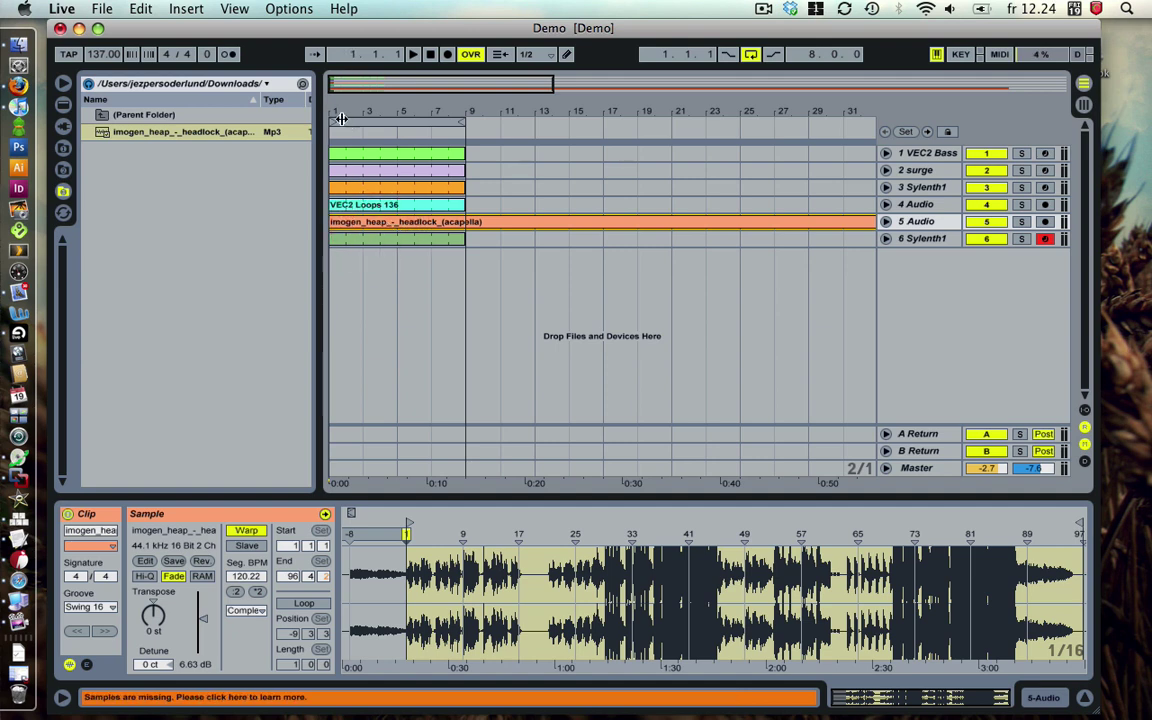
drag(339, 115, 339, 130)
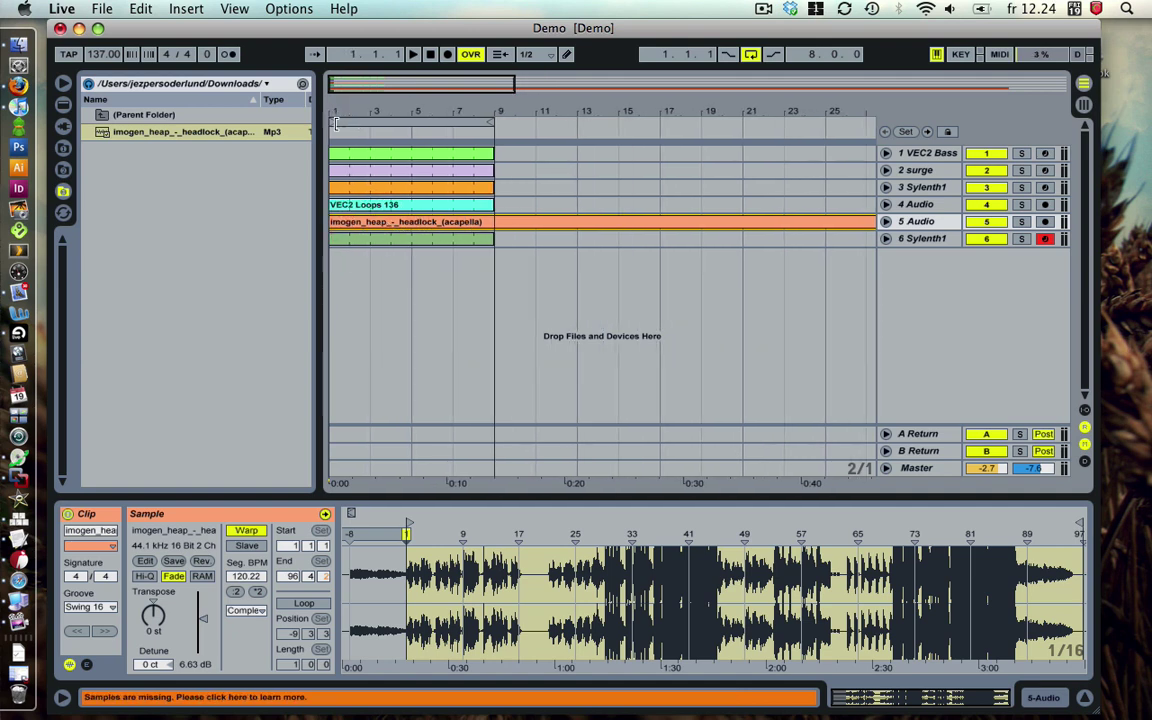
click(388, 232)
key(space)
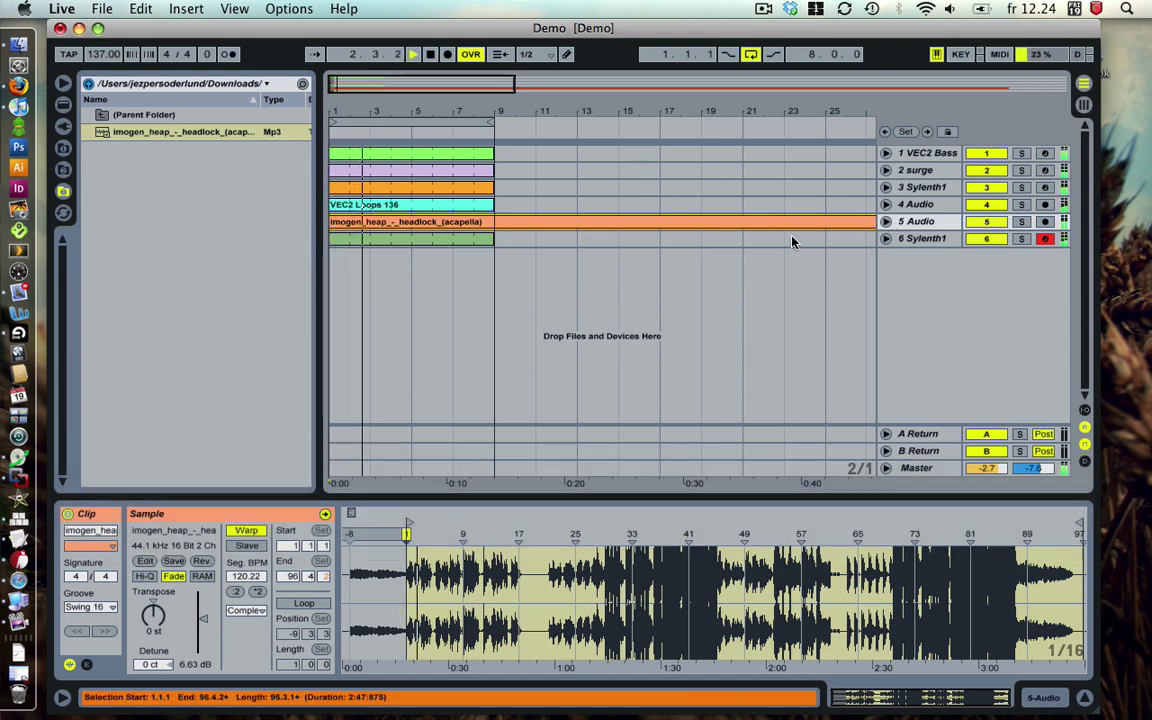
click(420, 284)
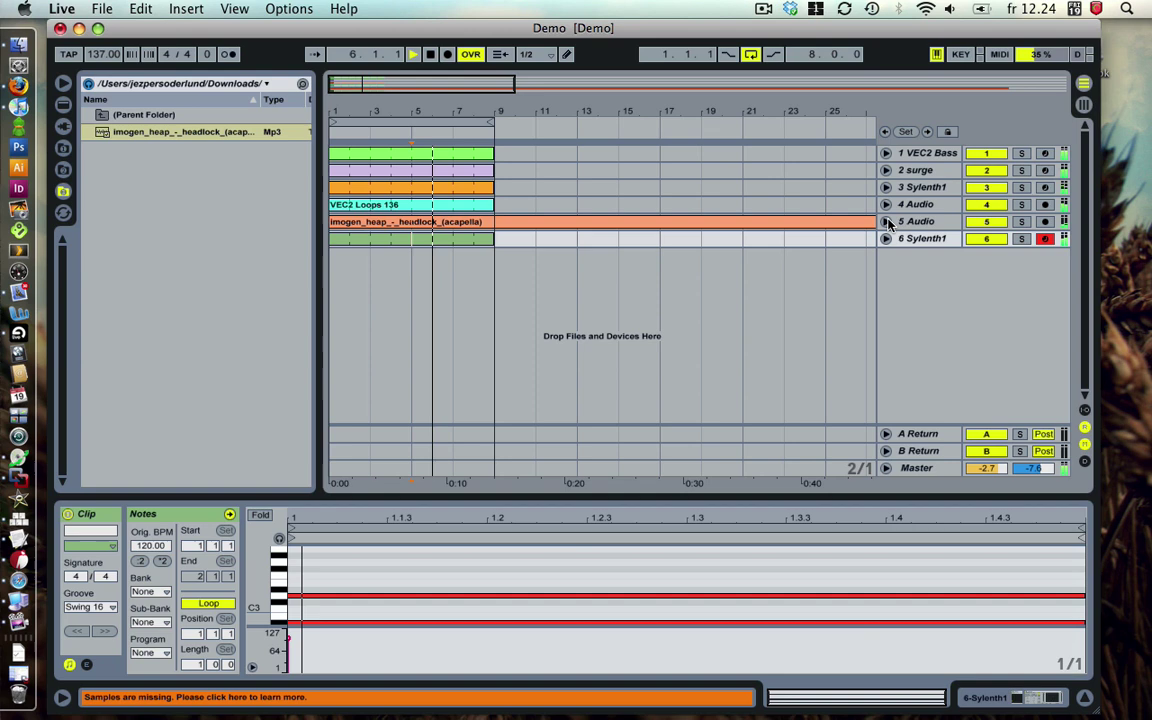
key(space)
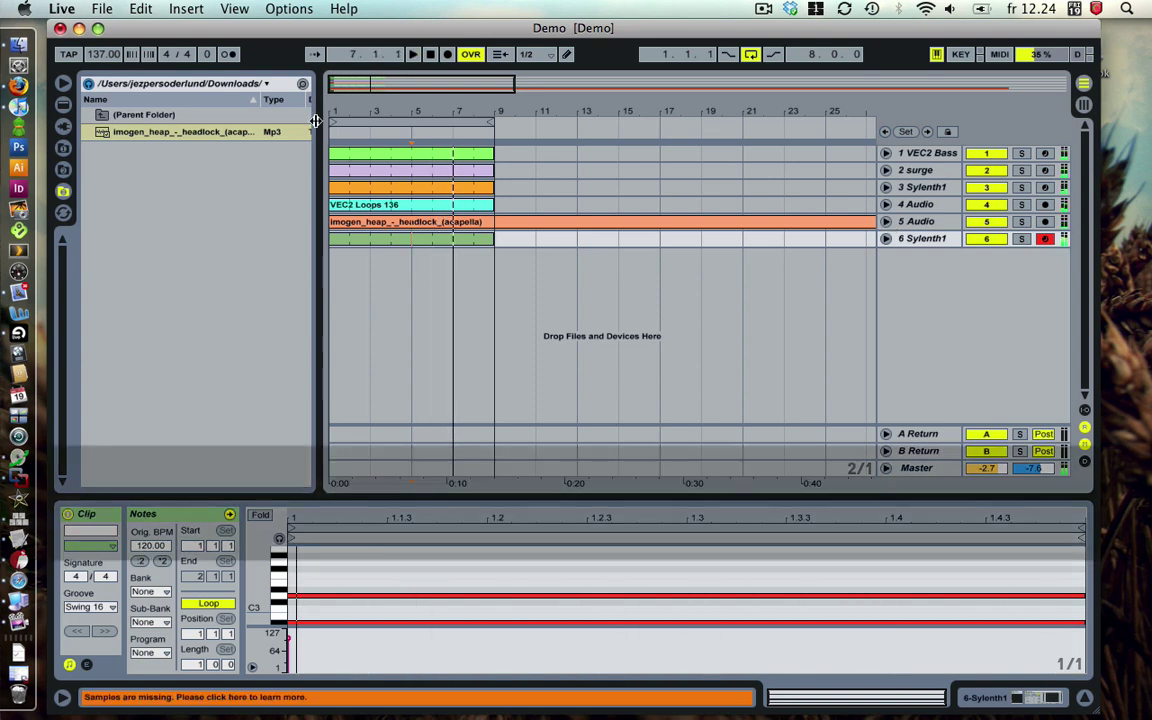
- Unfold track 5 Audio to show the acapella's waveform and select the whole clip
drag(335, 107, 335, 146)
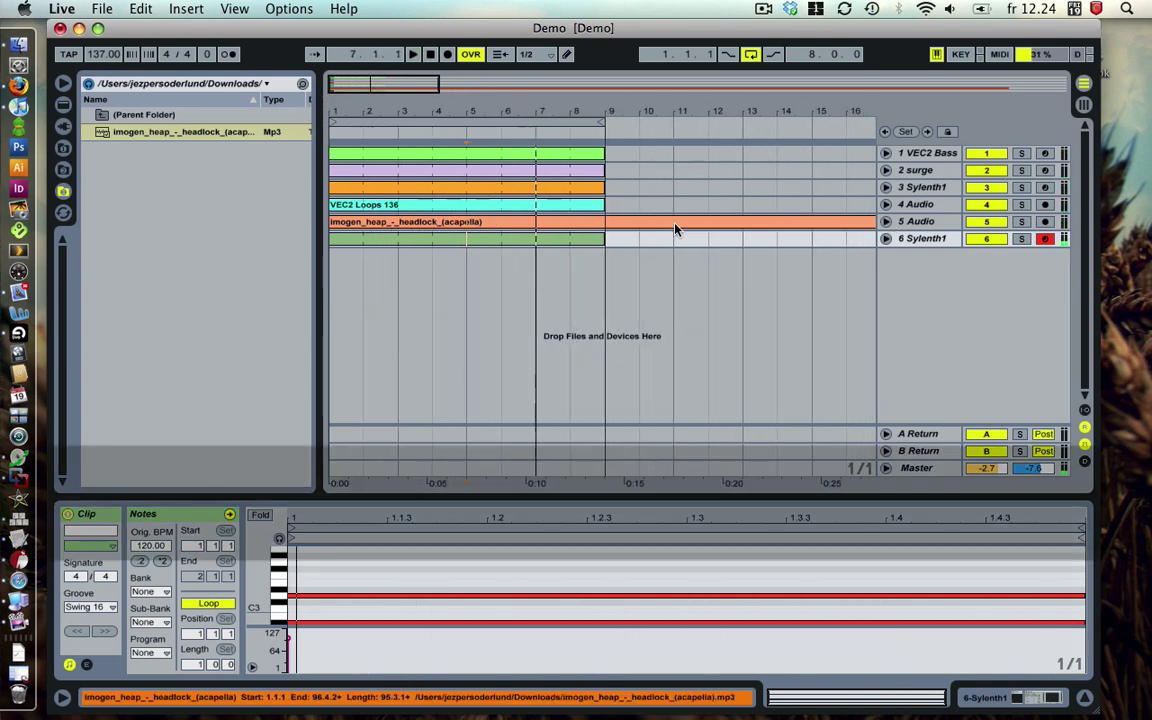
click(885, 221)
click(424, 219)
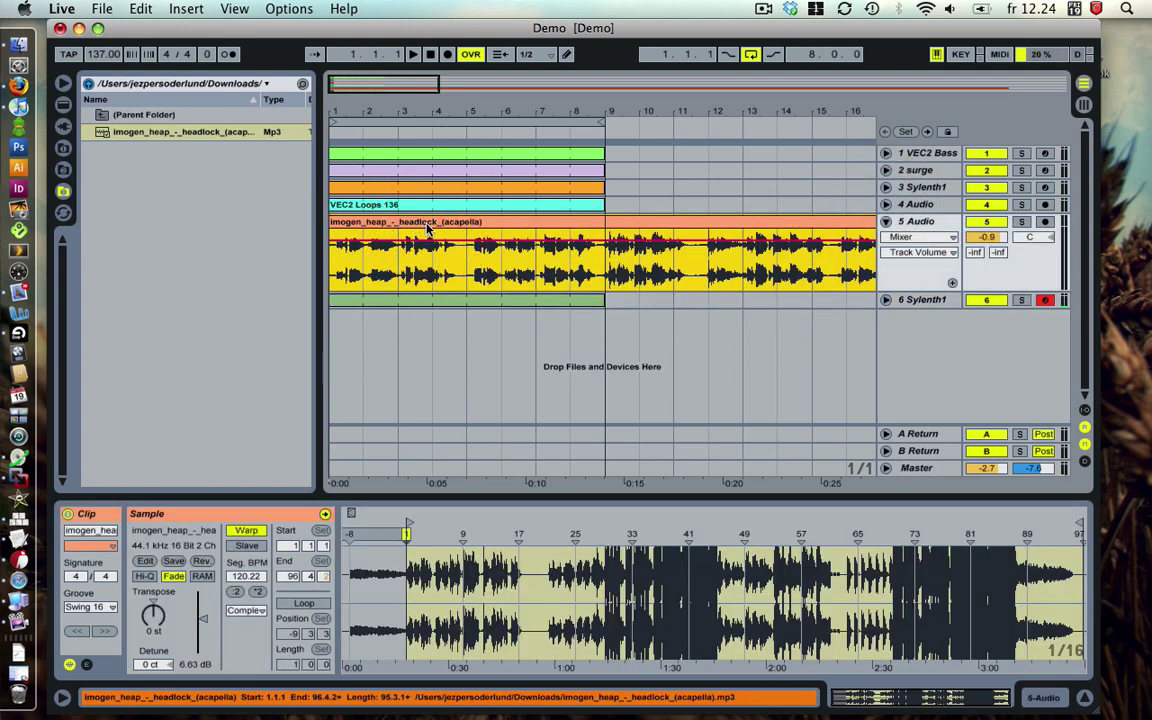
- Solo track 5 Audio to listen to the acapella on its own, then unsolo it and stop playback
click(1021, 222)
key(space)
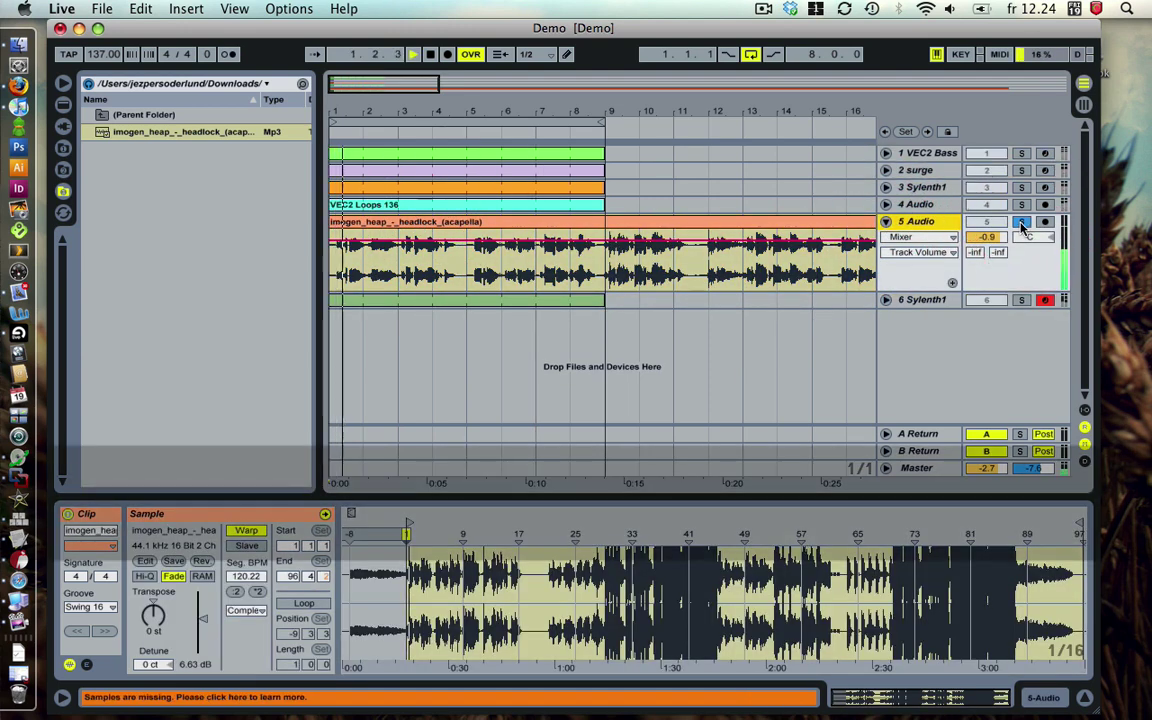
click(1021, 222)
key(space)
- Increase the height of track 5 Audio and move the acapella clip to start at bar 9
click(360, 223)
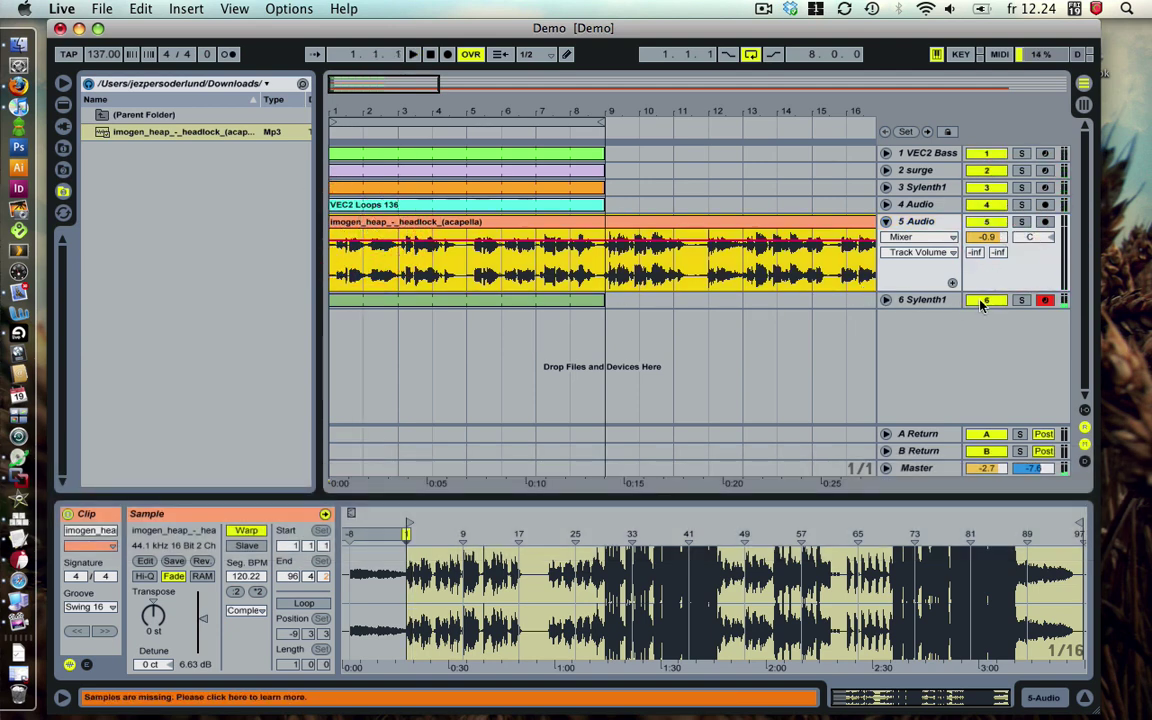
click(862, 259)
drag(908, 289, 910, 338)
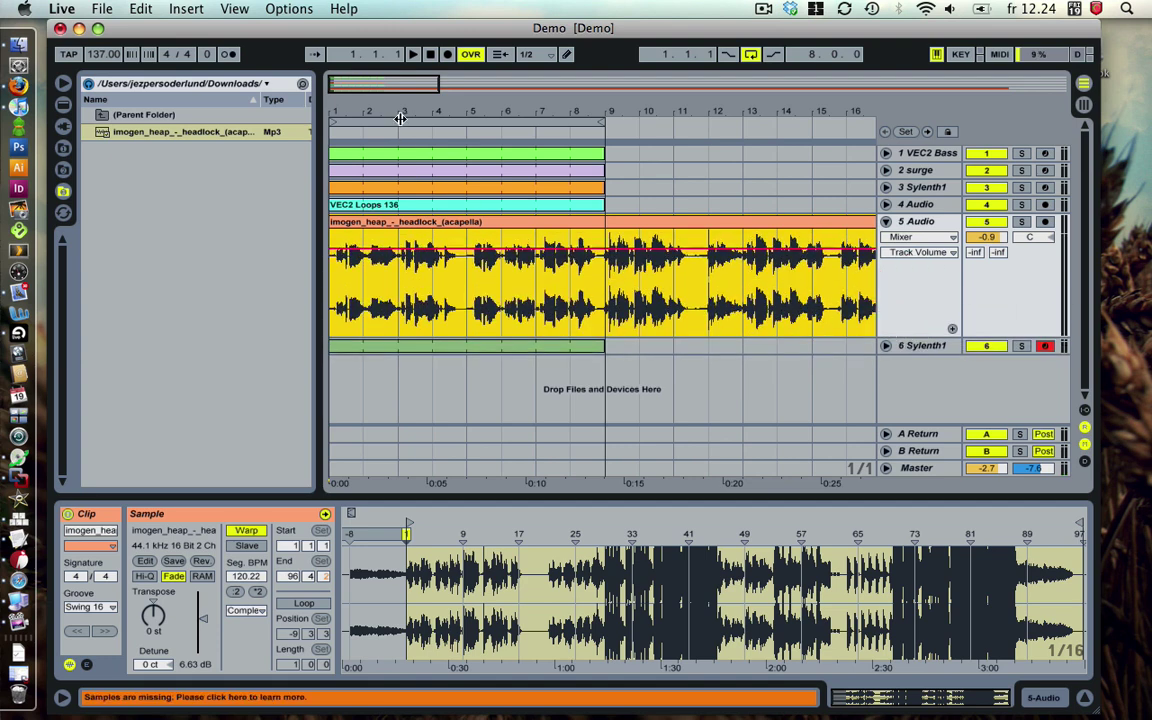
drag(366, 222, 624, 244)
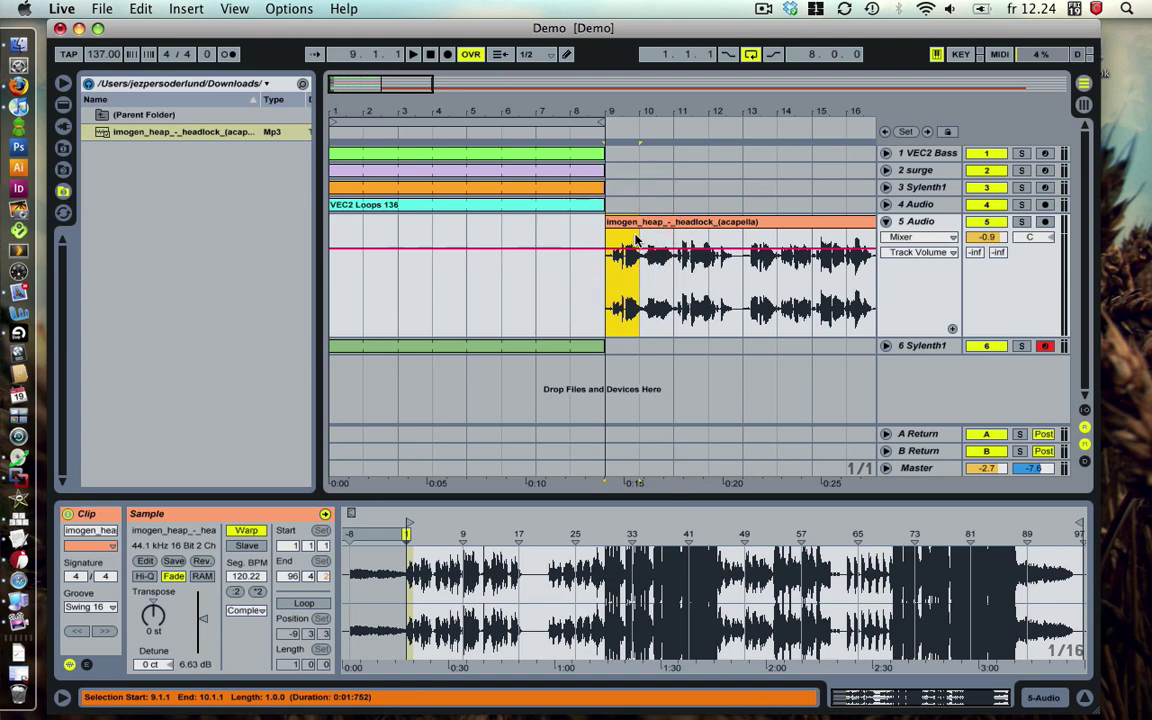
- Loop and play the acapella's first bar from 9.1.1 to 10.1.1, then narrow the editing grid to 1/8
key(super+l)
key(space)
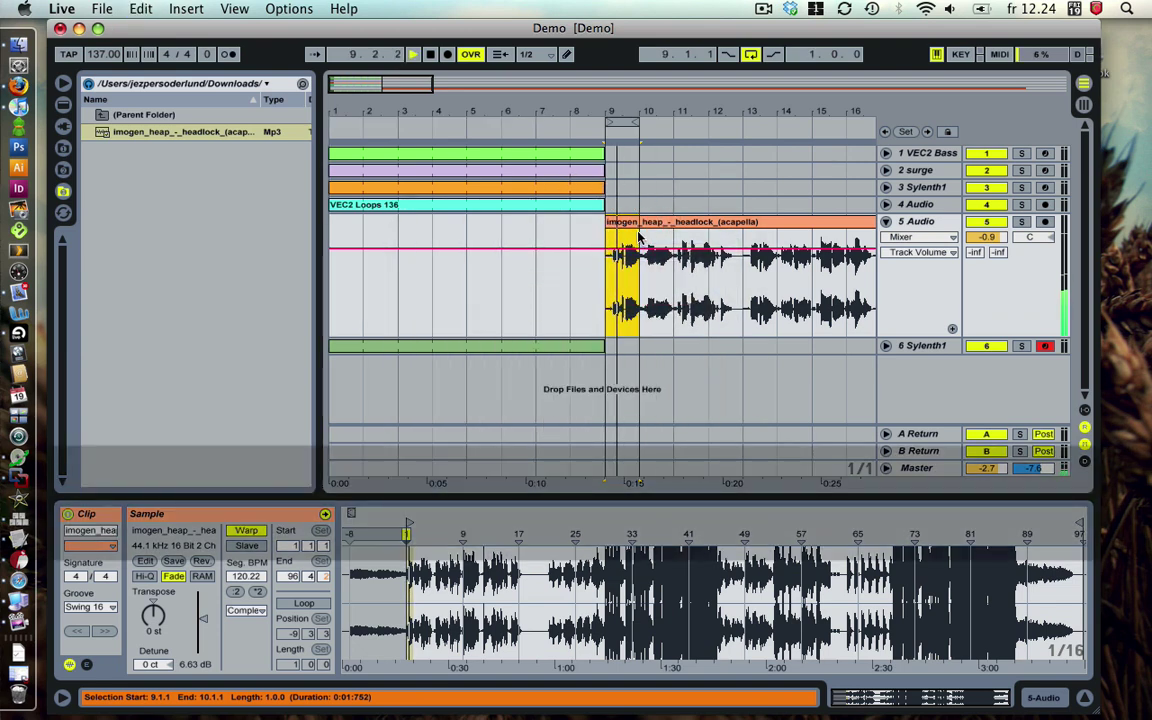
key(space)
drag(618, 112, 627, 150)
click(648, 257)
key(super+1)
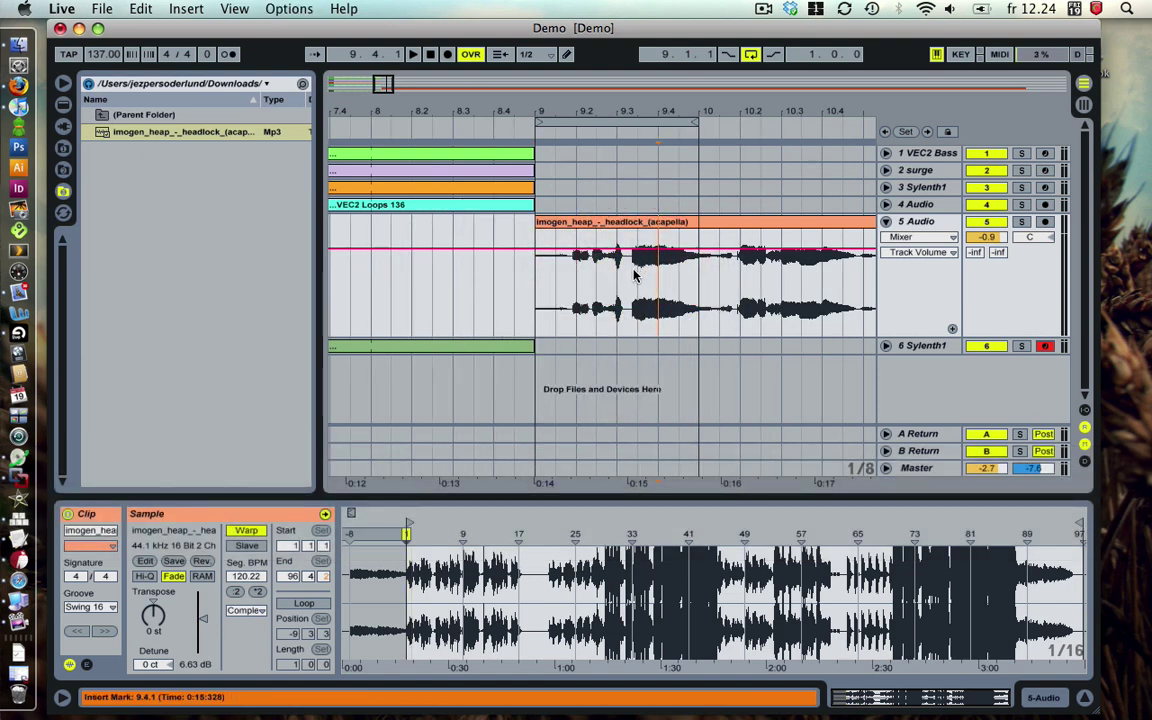
- Audition the acapella from 9.1.1 and move the slice between 9.3.3 and 9.4.1 to 8.2.1
click(536, 268)
key(space)
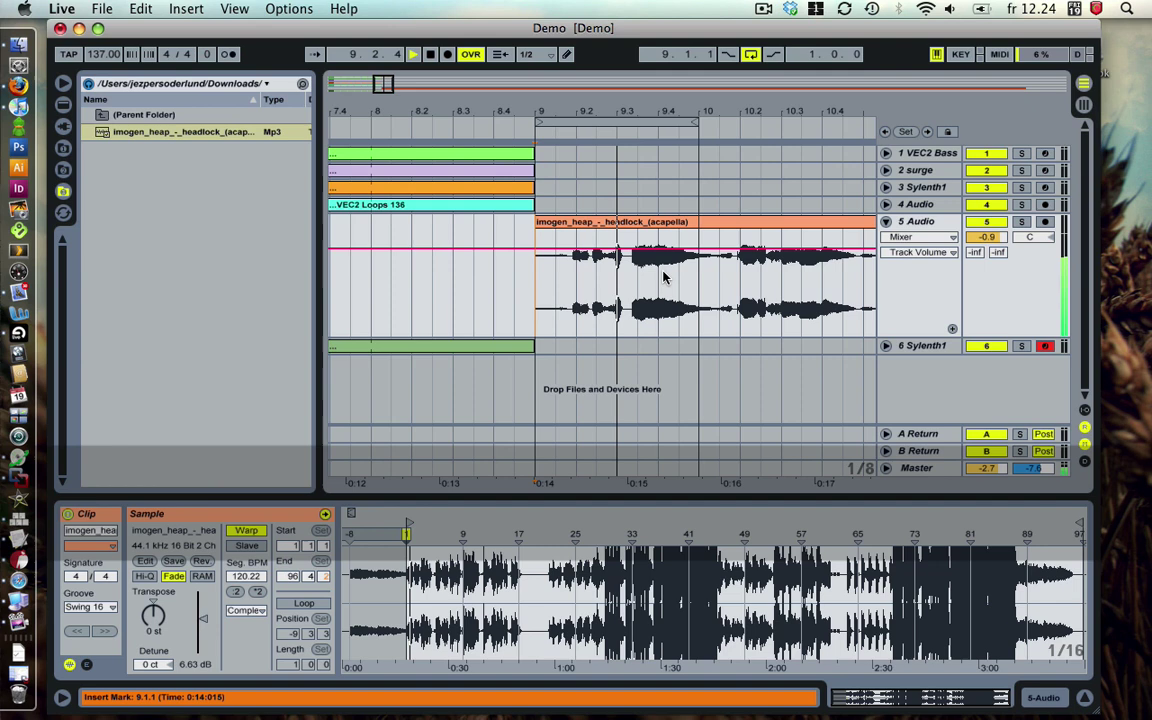
key(space)
drag(640, 257, 670, 265)
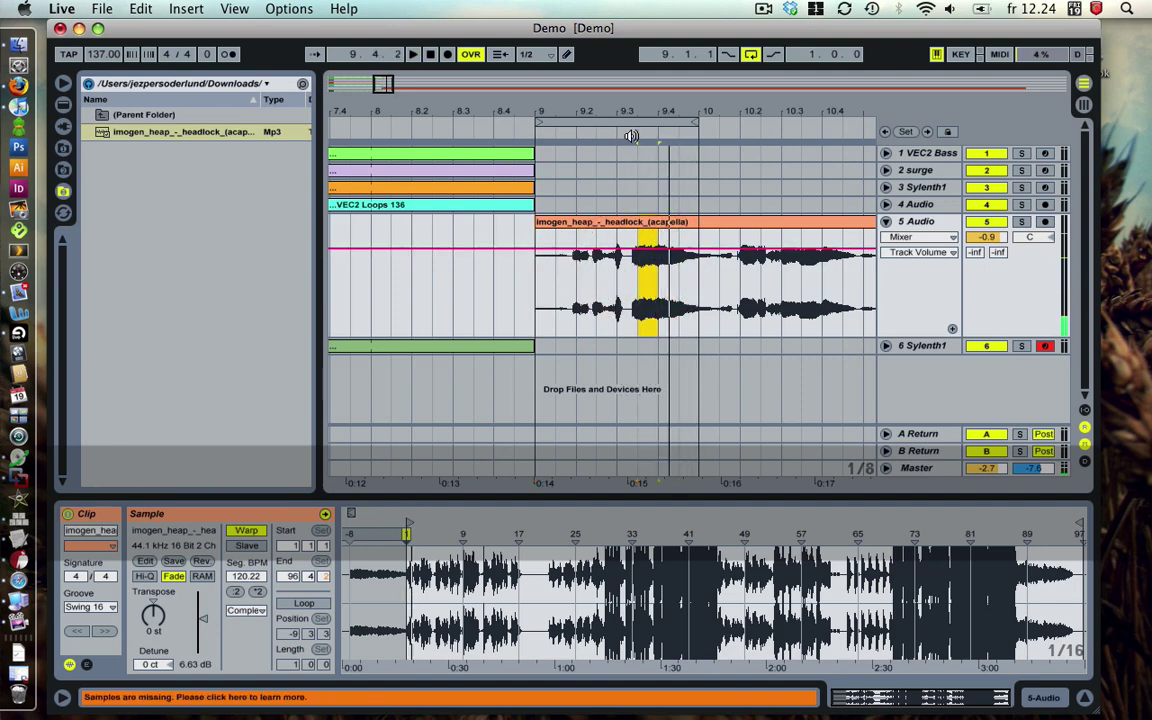
drag(648, 222, 420, 224)
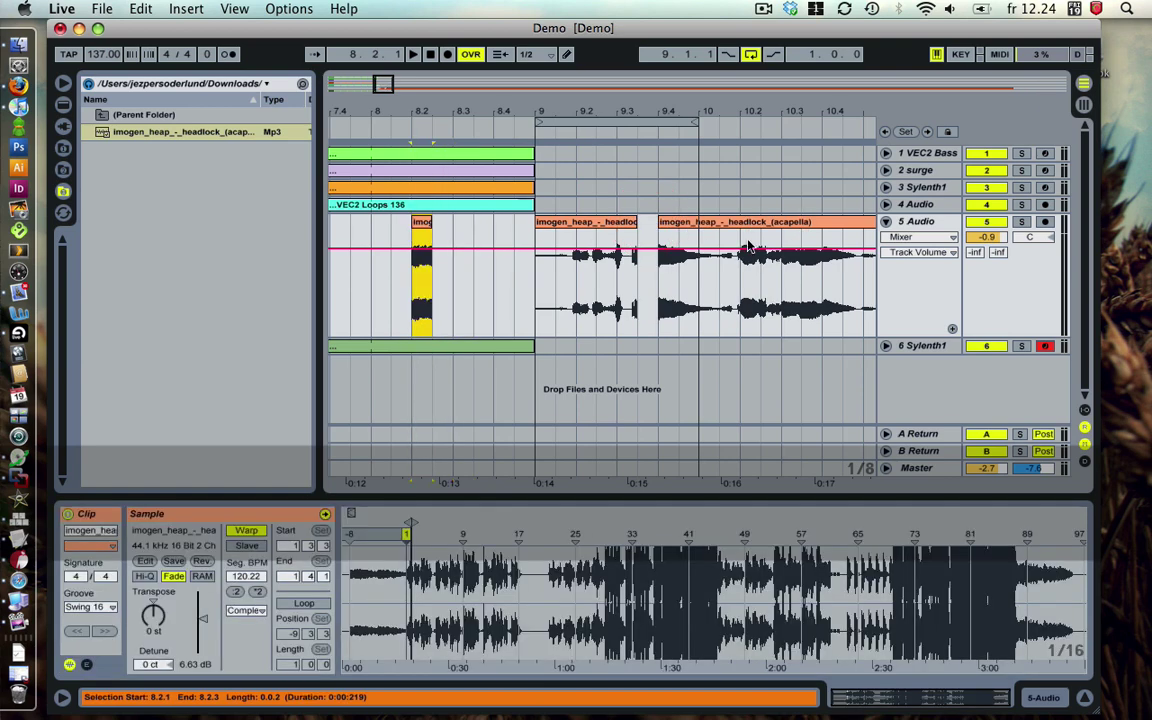
- Audition the acapella around 10.2.3 and 10.3.1, and move the slice between 10.3.1 and 10.3.3 to 8.3.3
key(space)
click(642, 270)
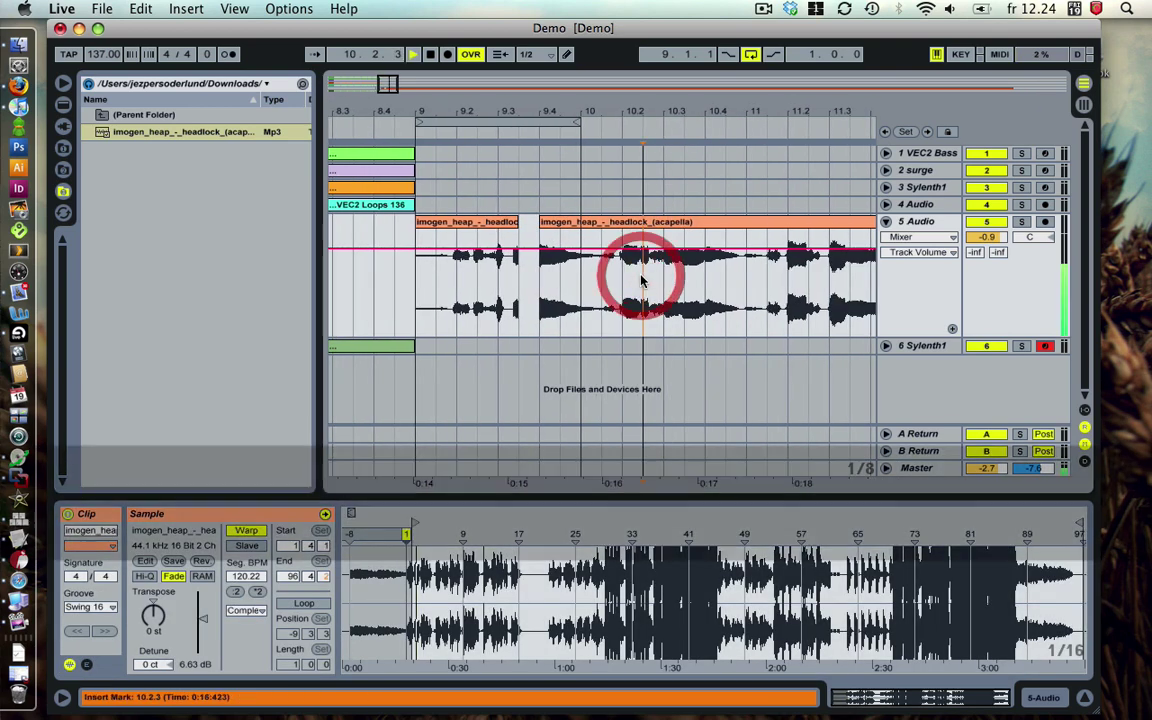
key(space)
key(space)
key(space)
click(669, 263)
key(space)
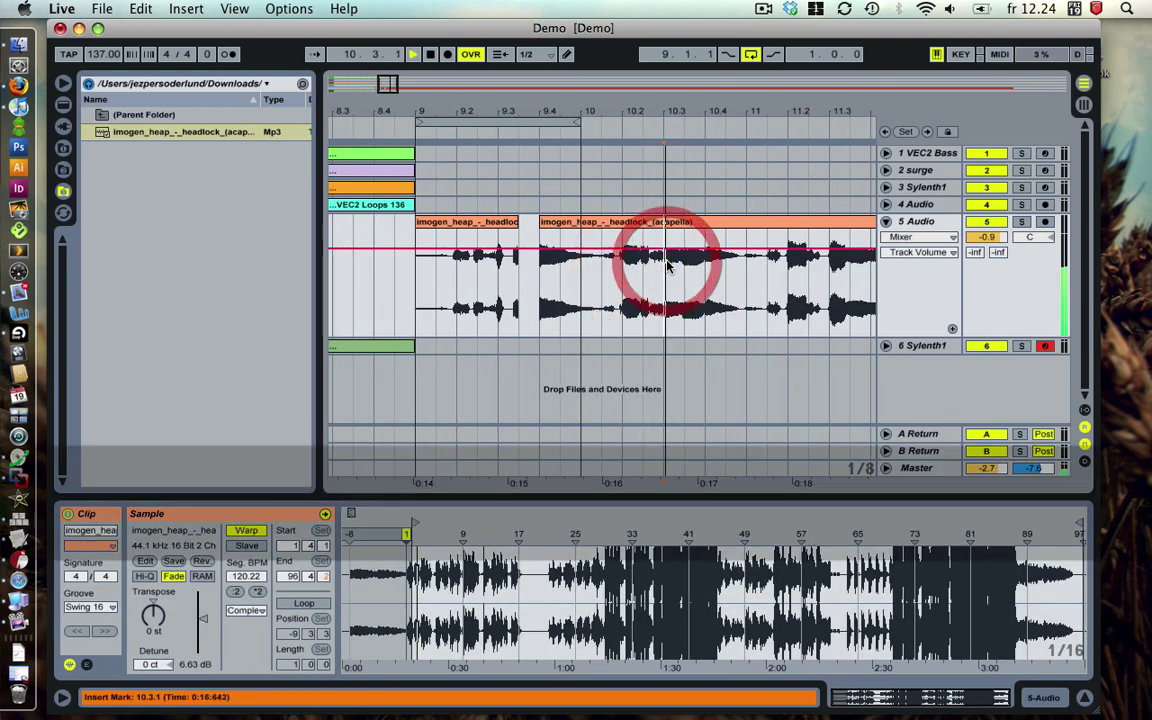
key(space)
key(space)
key(space)
click(671, 262)
drag(673, 263, 366, 228)
- Audition the acapella from 10.4.1 and move the slice between 10.4.1 and 10.4.3 to 8.4.1
click(712, 265)
key(space)
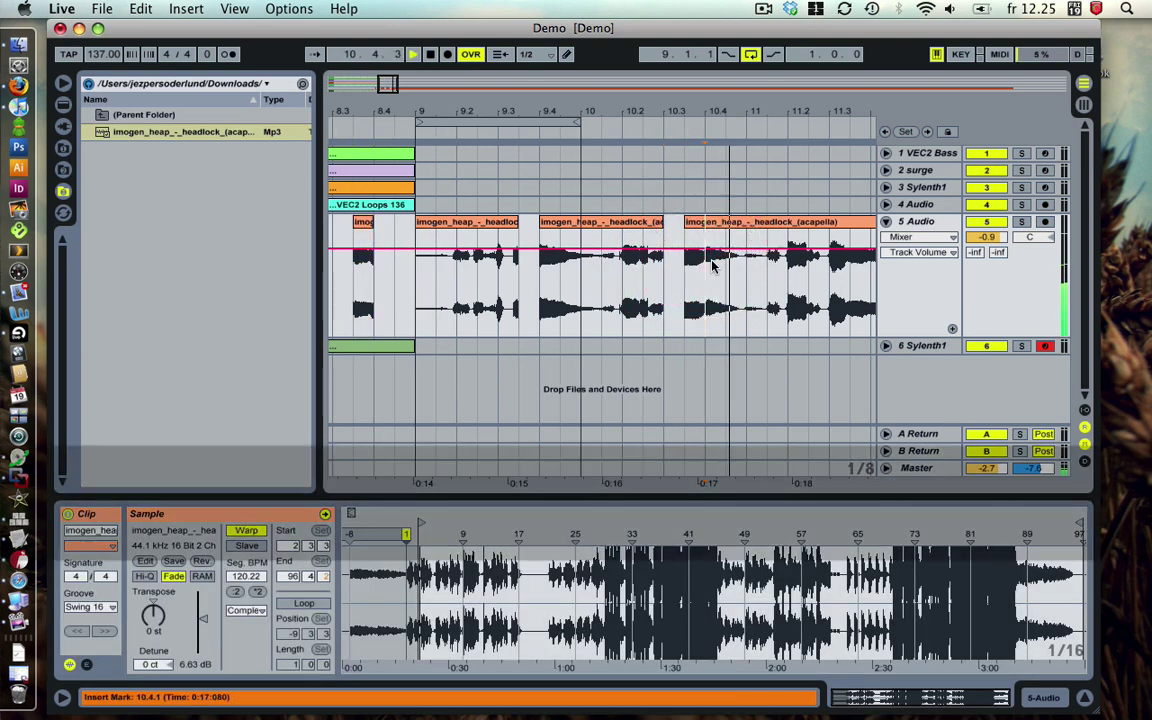
key(space)
drag(712, 265, 381, 235)
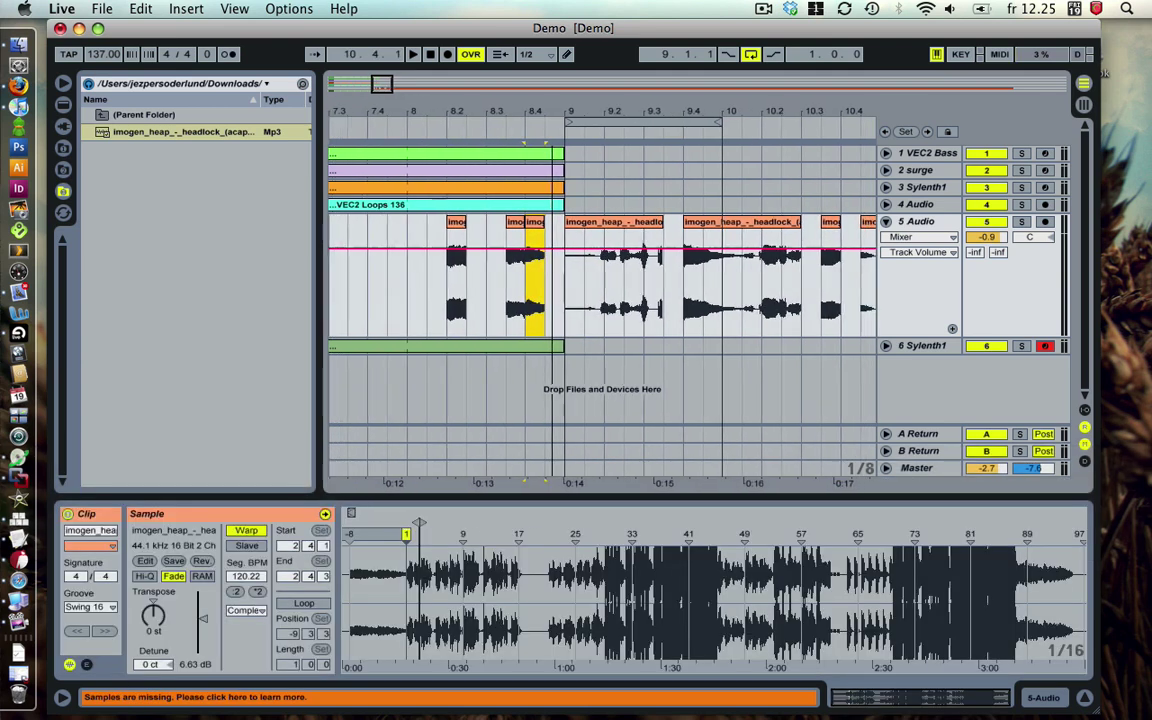
- Select the two adjoining slices starting at 8.3.3 and move them together to 8.2.3
click(517, 223)
click(533, 223)
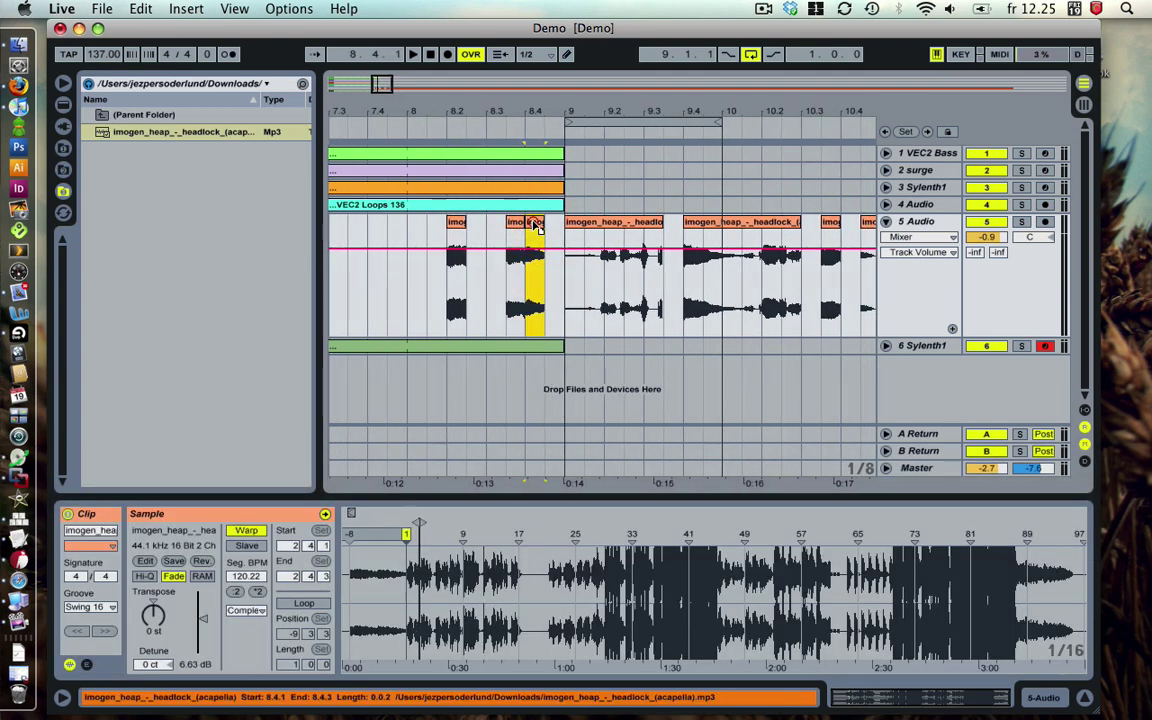
click(533, 222)
shift+click(519, 223)
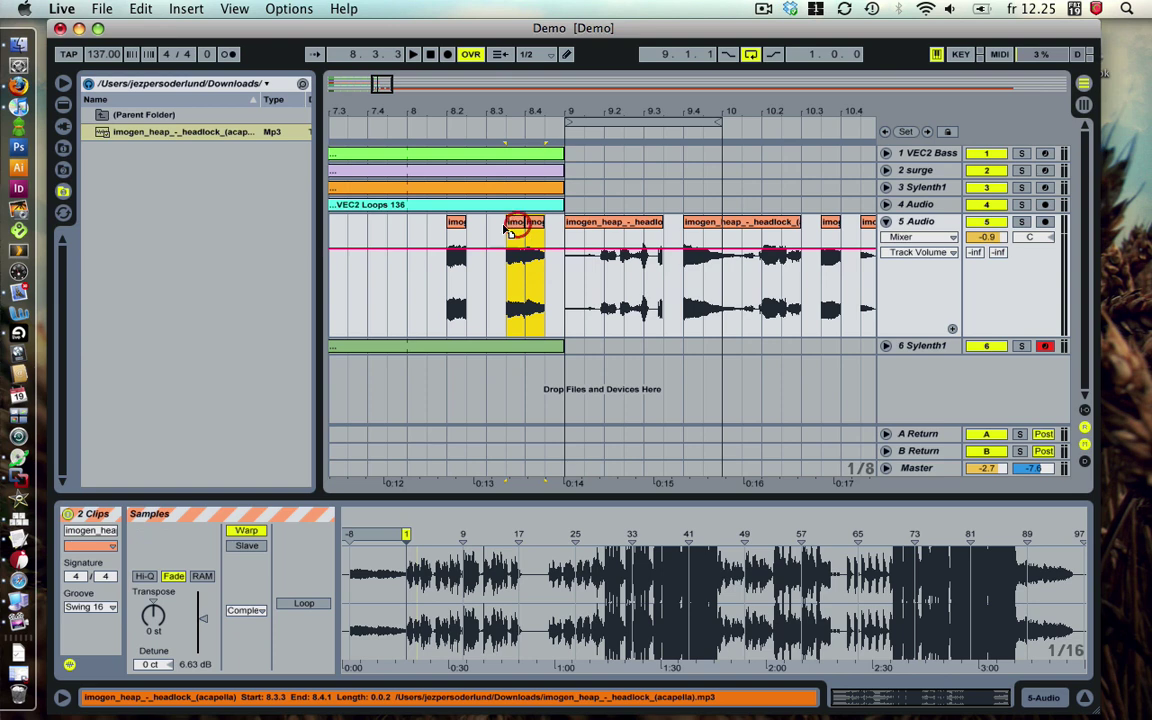
drag(510, 228, 470, 228)
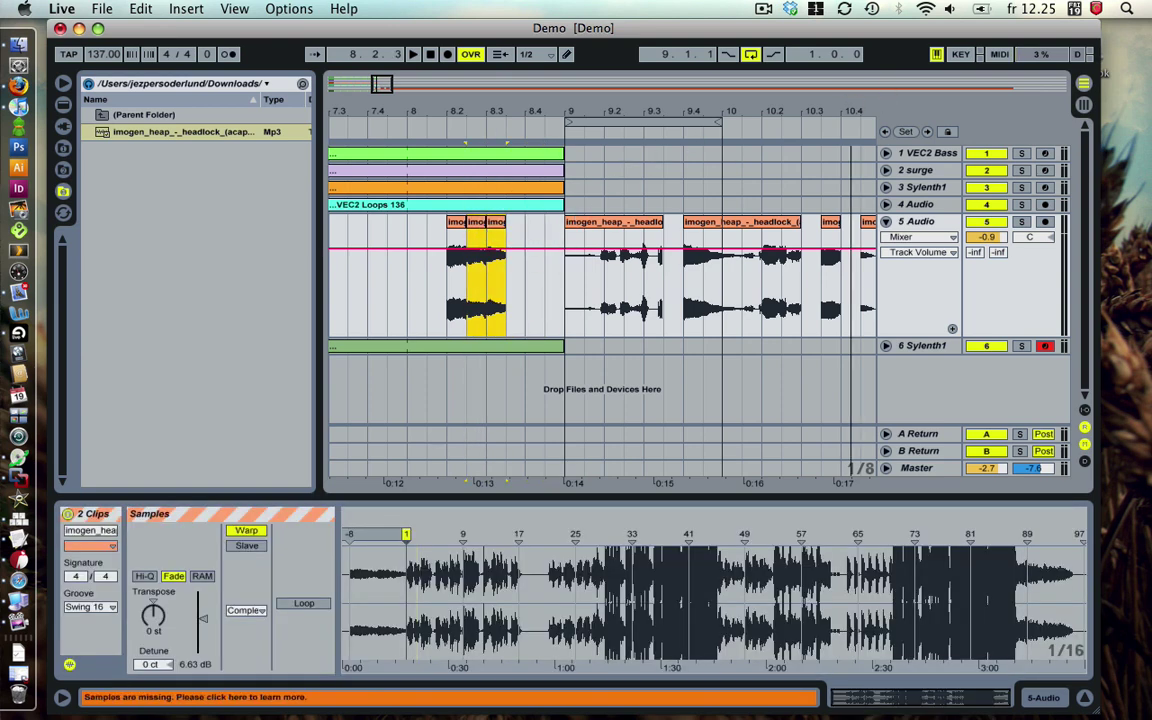
- Audition the acapella from 11.2.1 and again around 11.3.1
drag(830, 112, 540, 112)
click(637, 250)
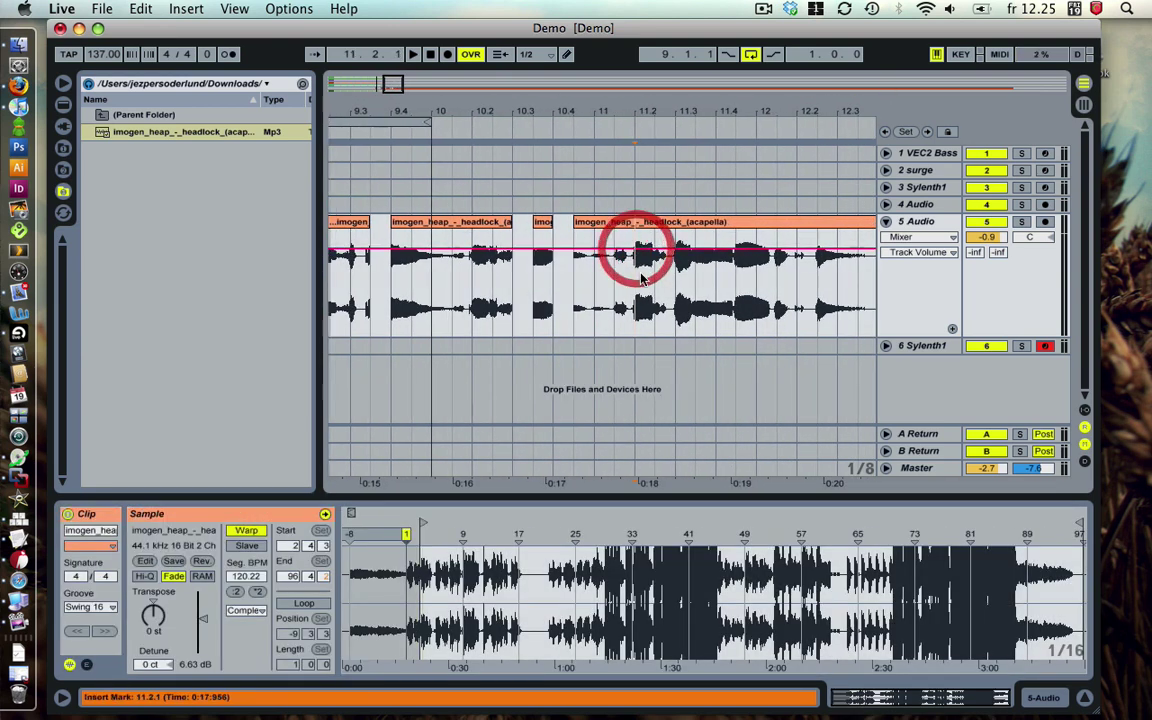
key(space)
click(680, 275)
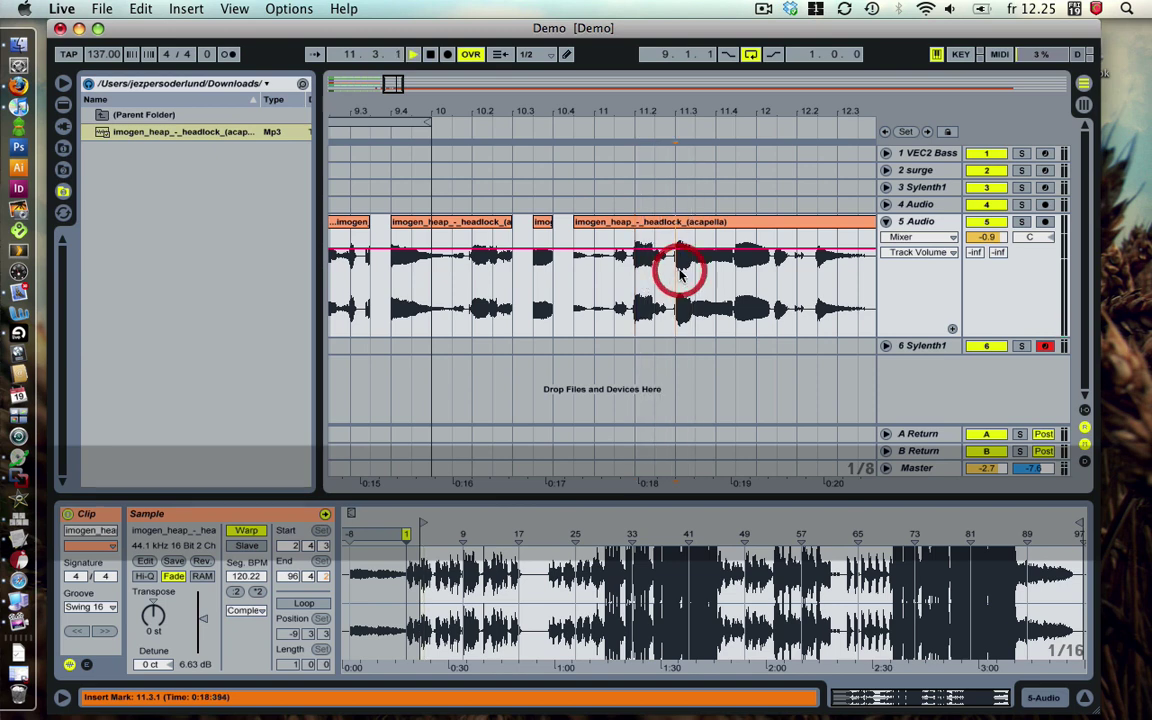
click(796, 265)
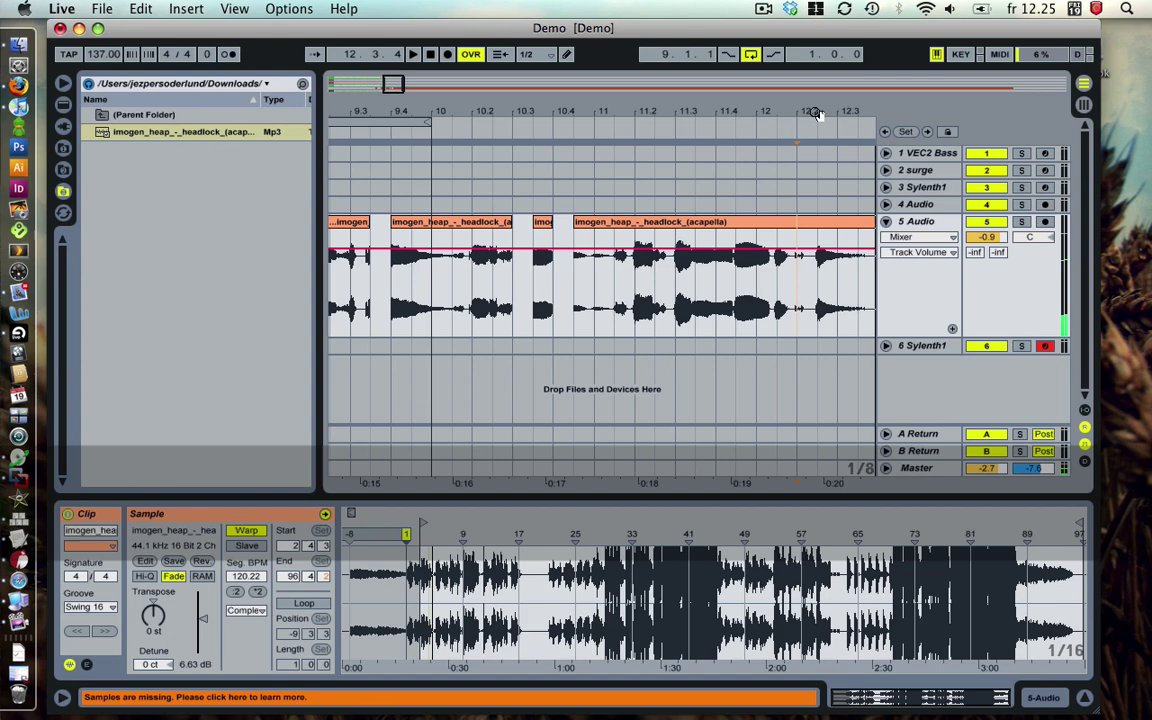
- Cut out the acapella slice between 11.4.3 and 12.1.1 and move it to 8.3.3
drag(817, 114, 530, 237)
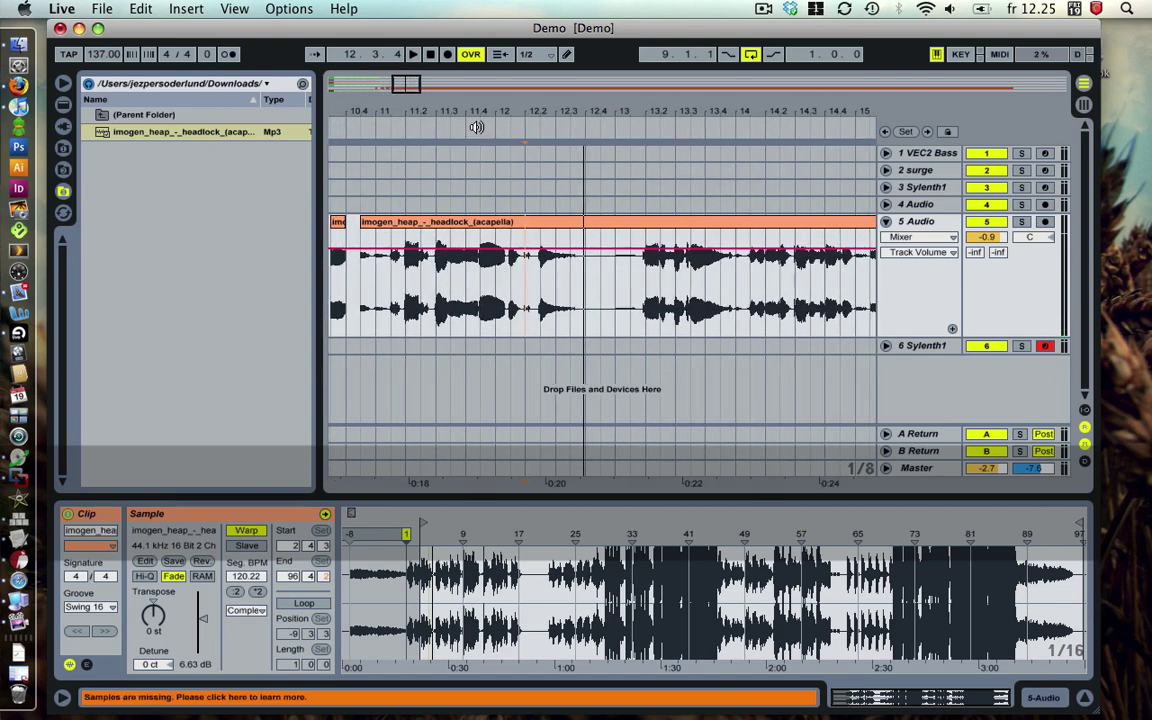
drag(476, 127, 516, 277)
click(478, 288)
key(space)
key(super+e)
key(space)
drag(504, 112, 710, 84)
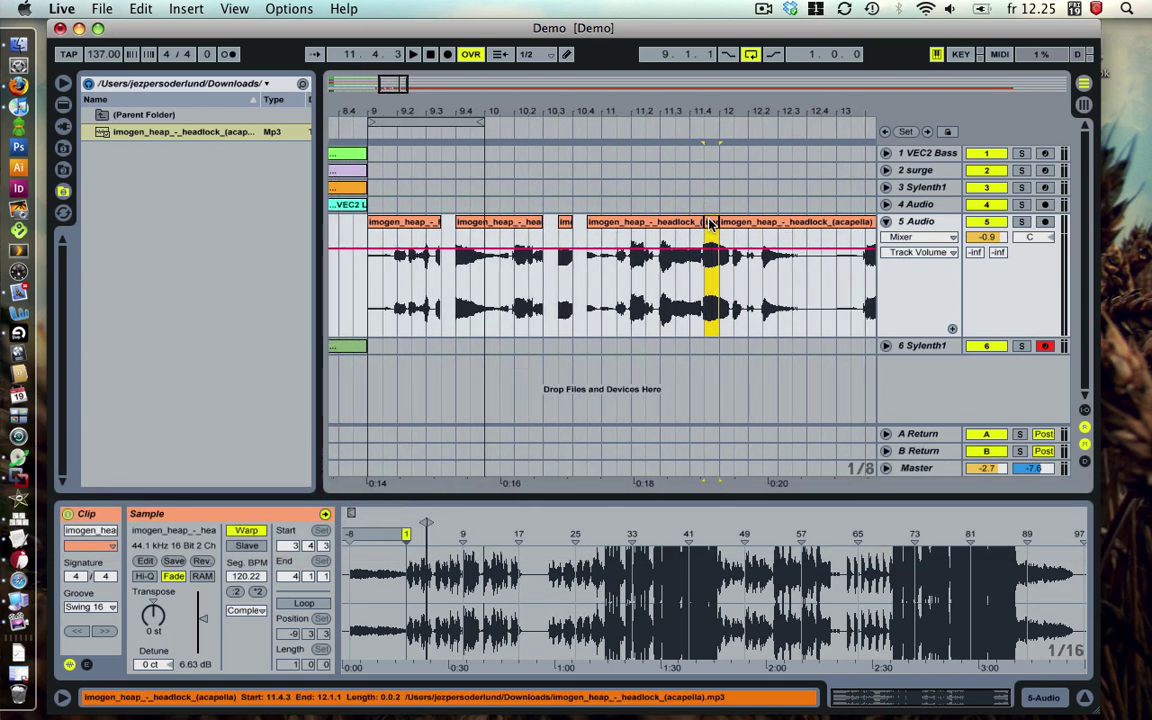
drag(710, 224, 345, 226)
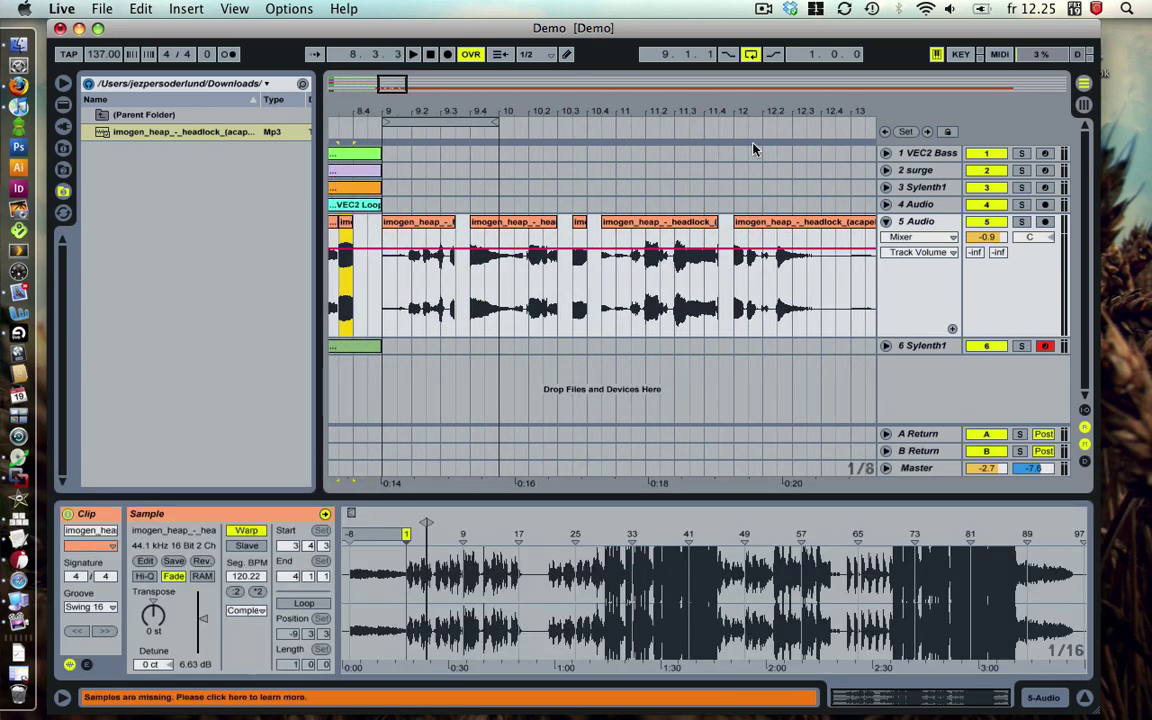
- Narrow the editing grid to 1/8 and audition the acapella from 15.2.1 onwards
drag(830, 116, 457, 113)
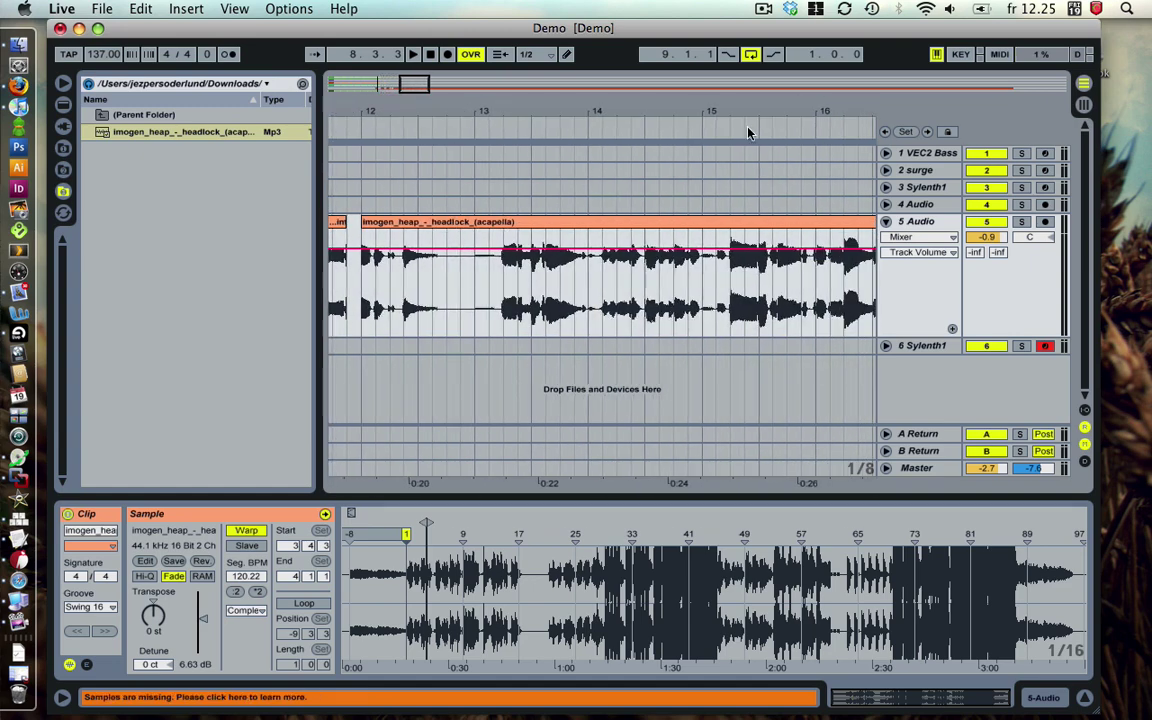
drag(747, 114, 585, 107)
click(573, 272)
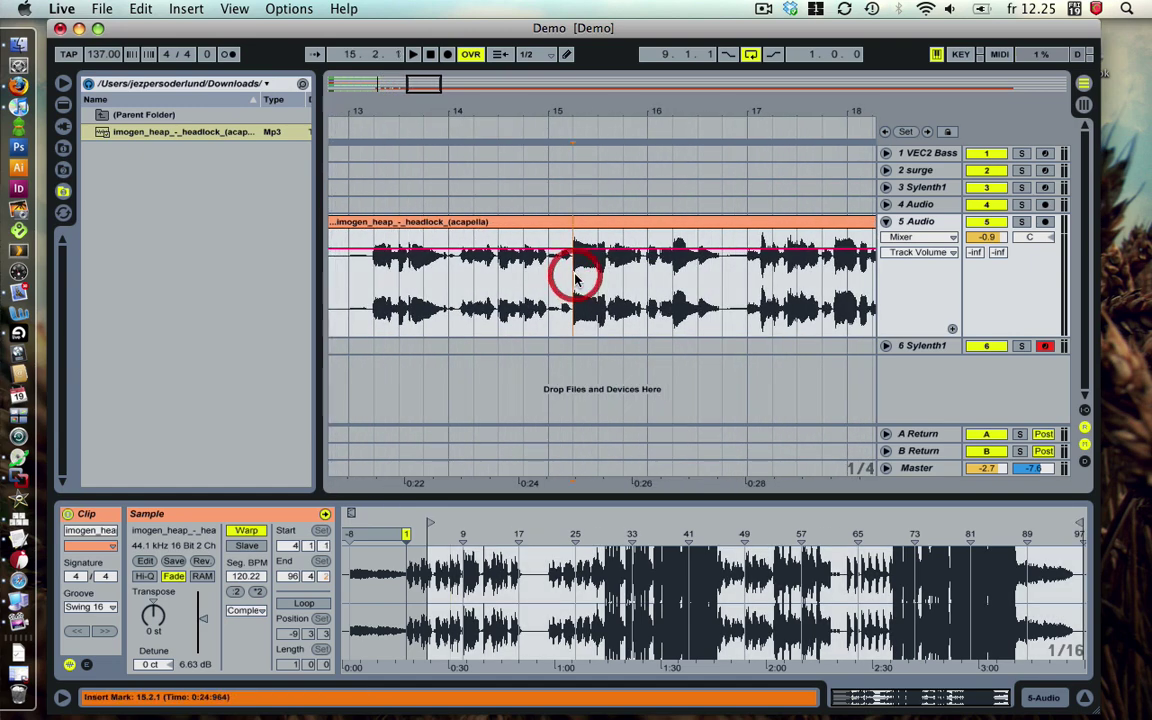
key(super+1)
click(573, 268)
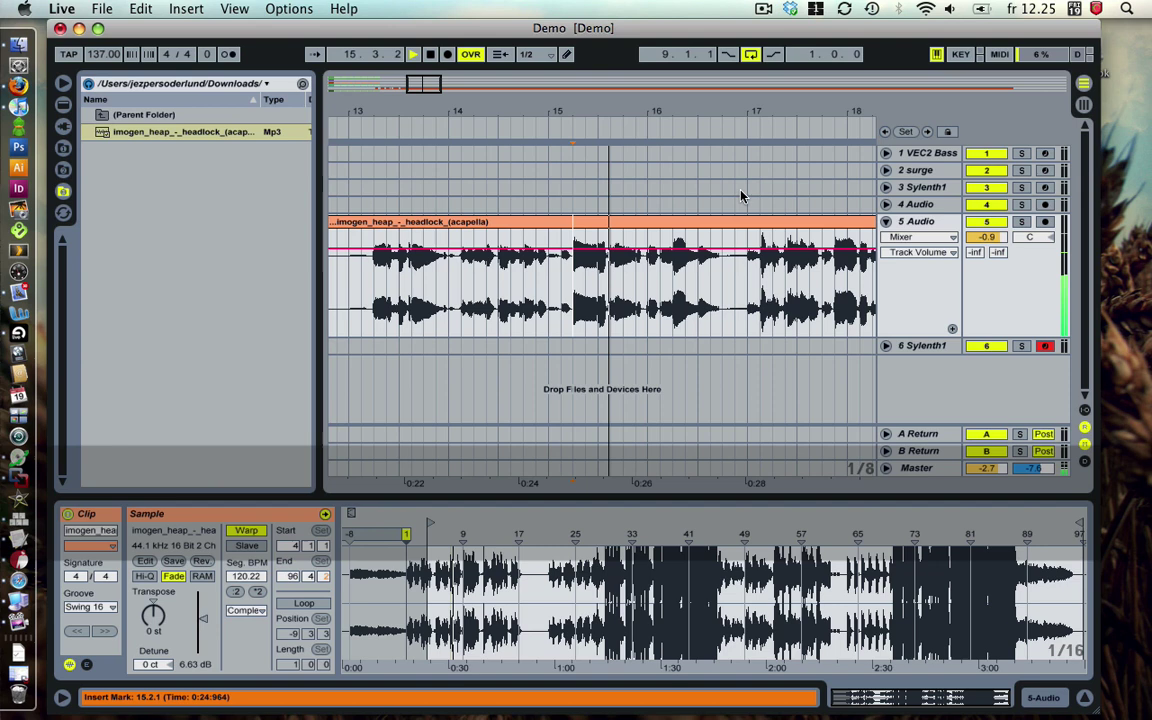
drag(797, 116, 484, 113)
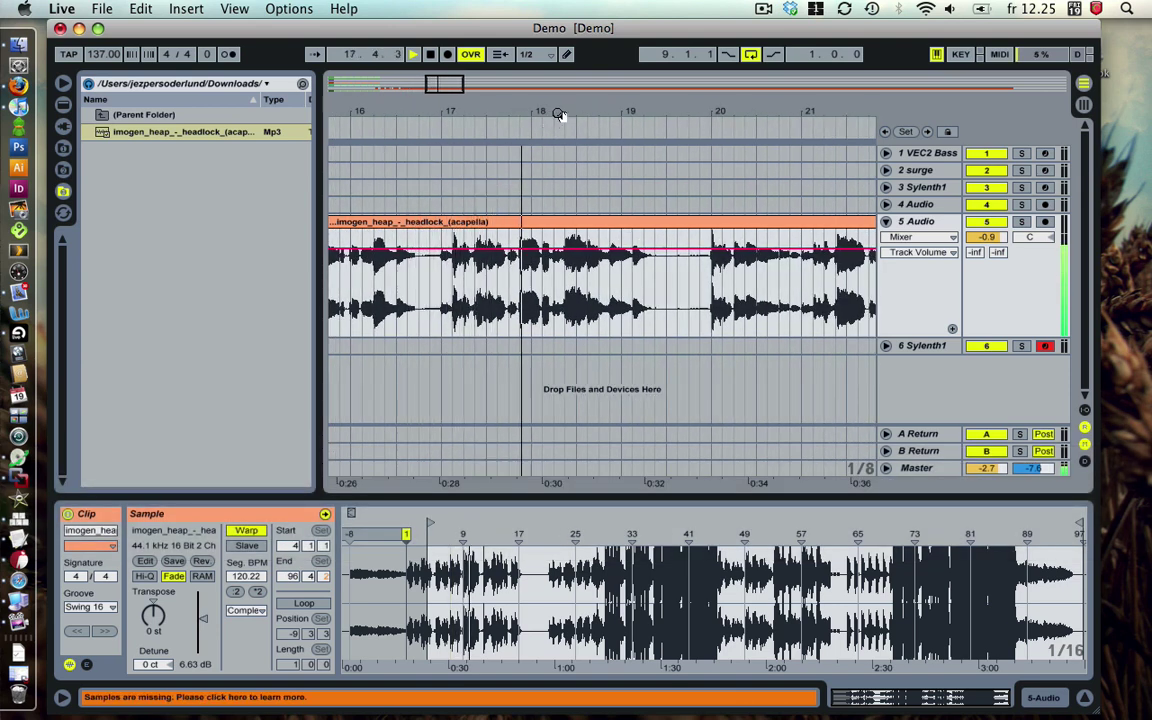
key(space)
- Audition the louder acapella section from 37.2.4
drag(561, 116, 464, 18)
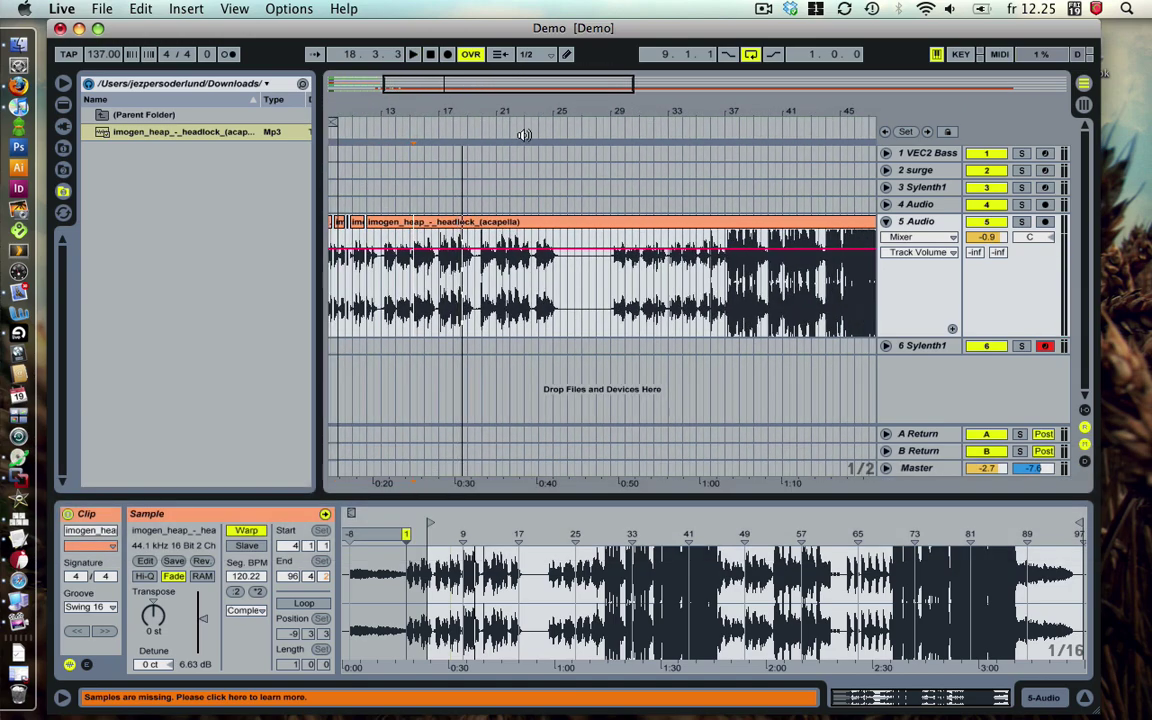
drag(768, 104, 591, 296)
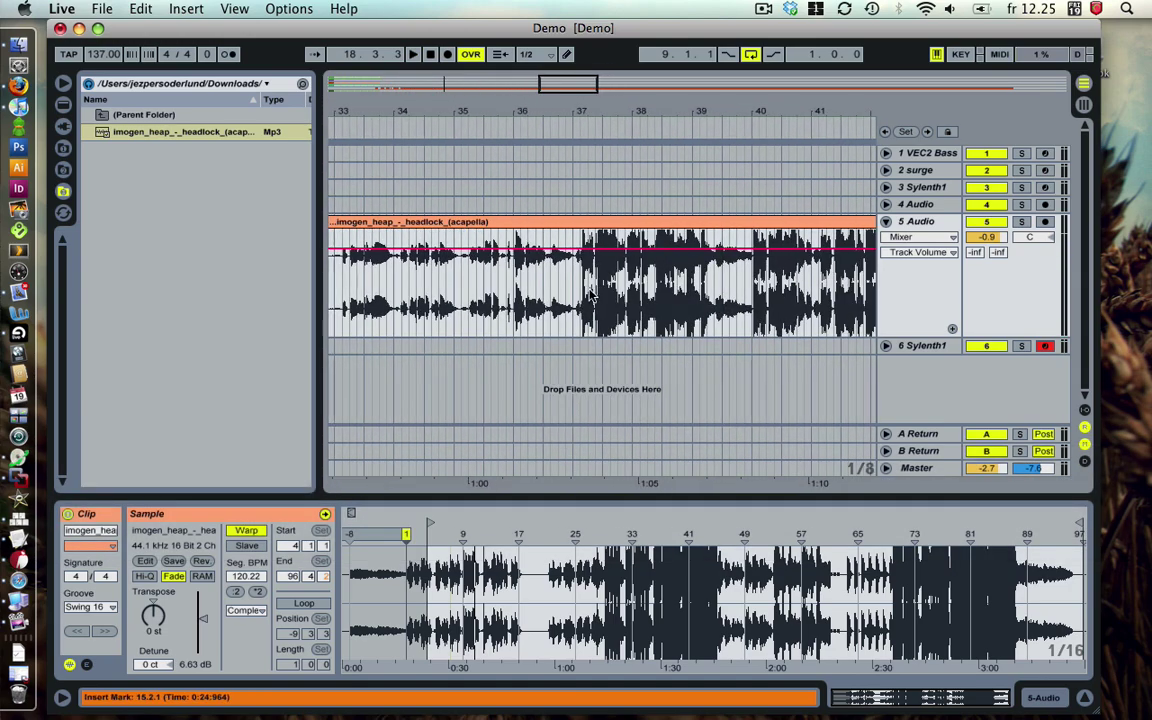
drag(612, 118, 628, 205)
key(space)
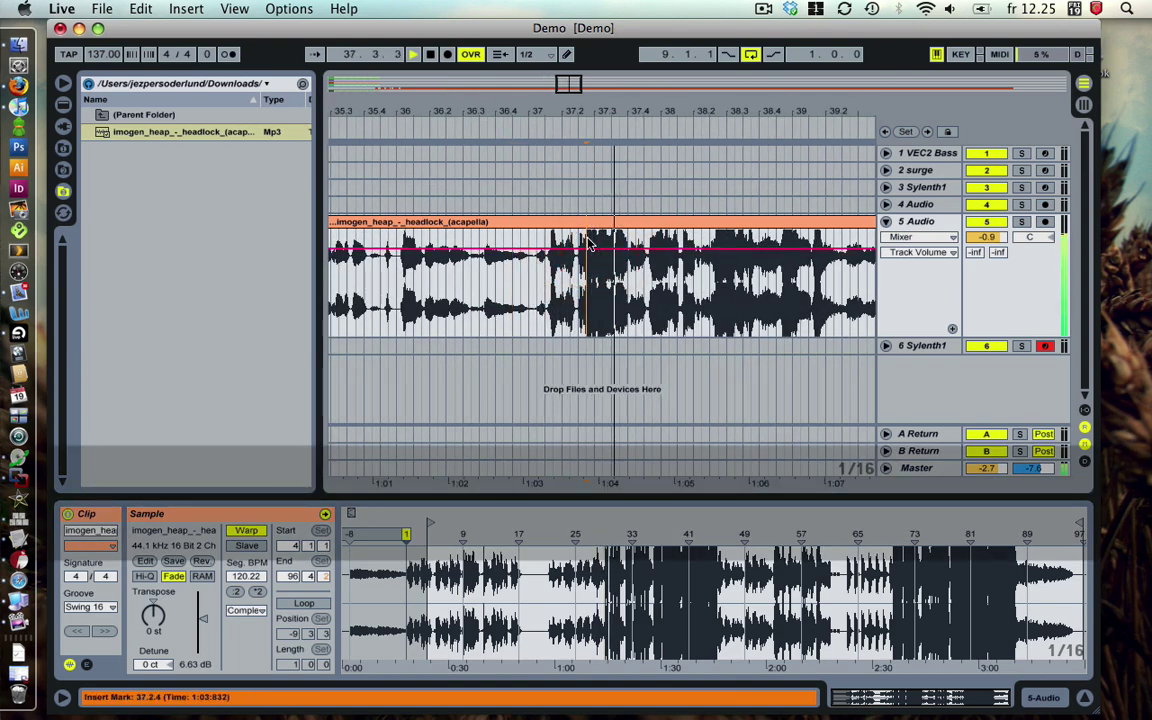
key(space)
- Audition the acapella from 33.4.1 and 36.2.1, and split out the slice between 36.2.1 and 36.3.1
drag(722, 114, 711, 25)
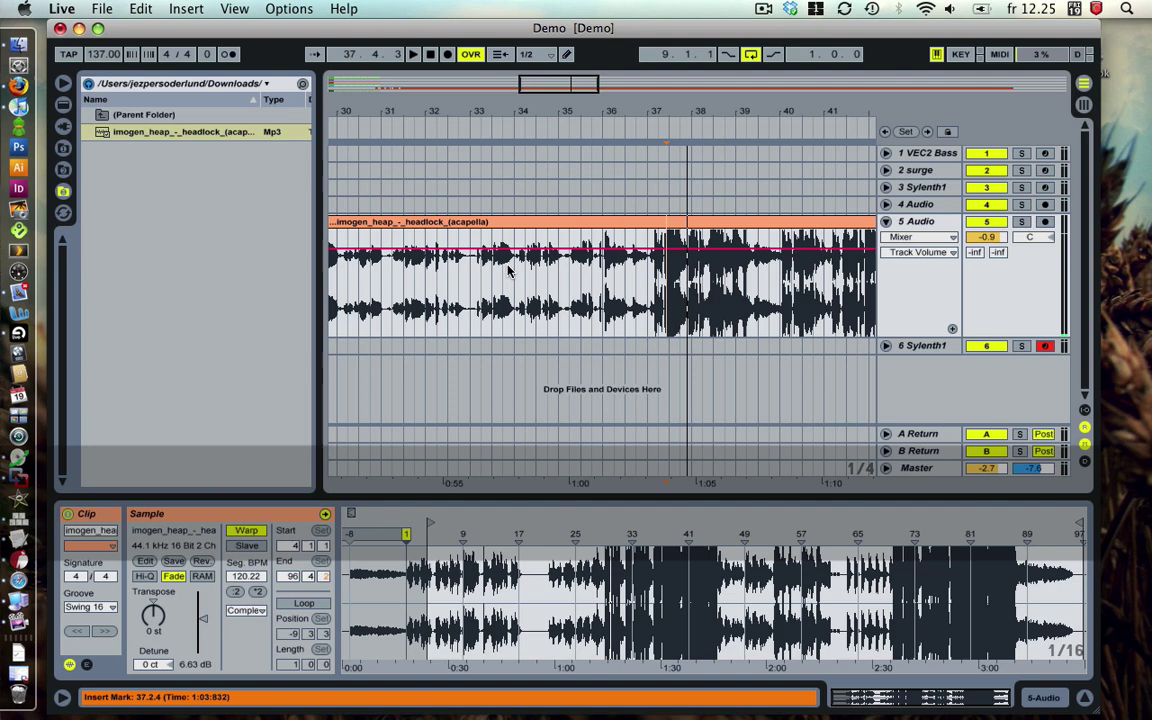
click(501, 267)
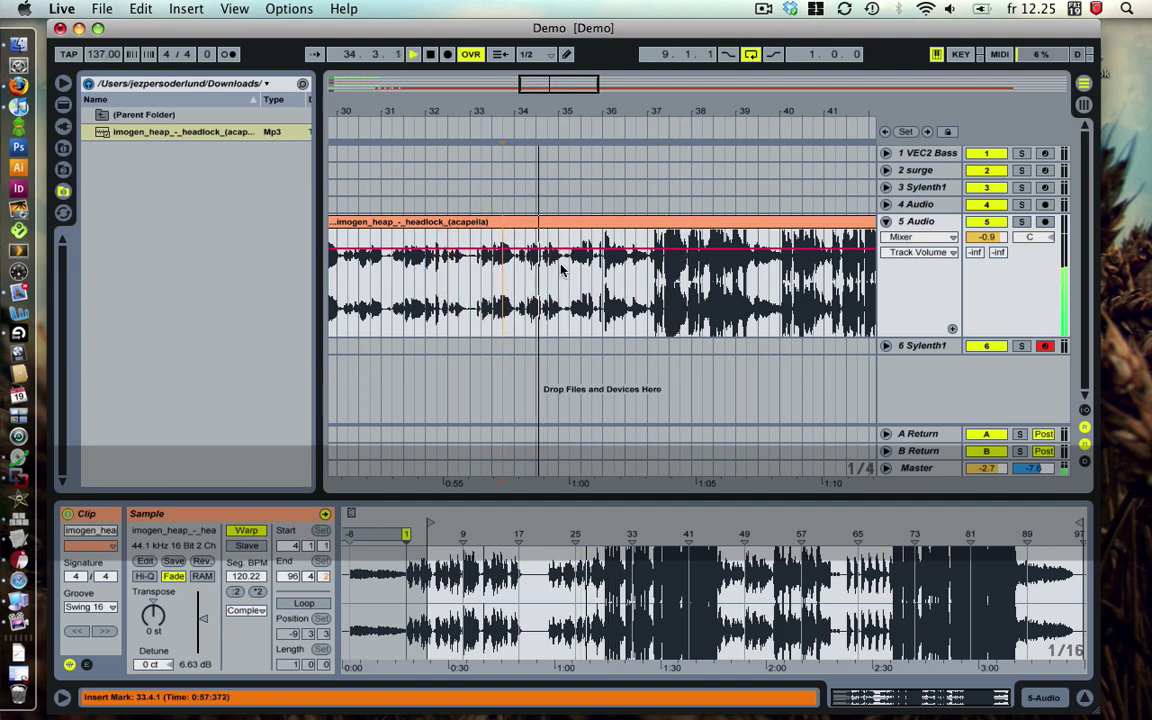
key(space)
click(612, 262)
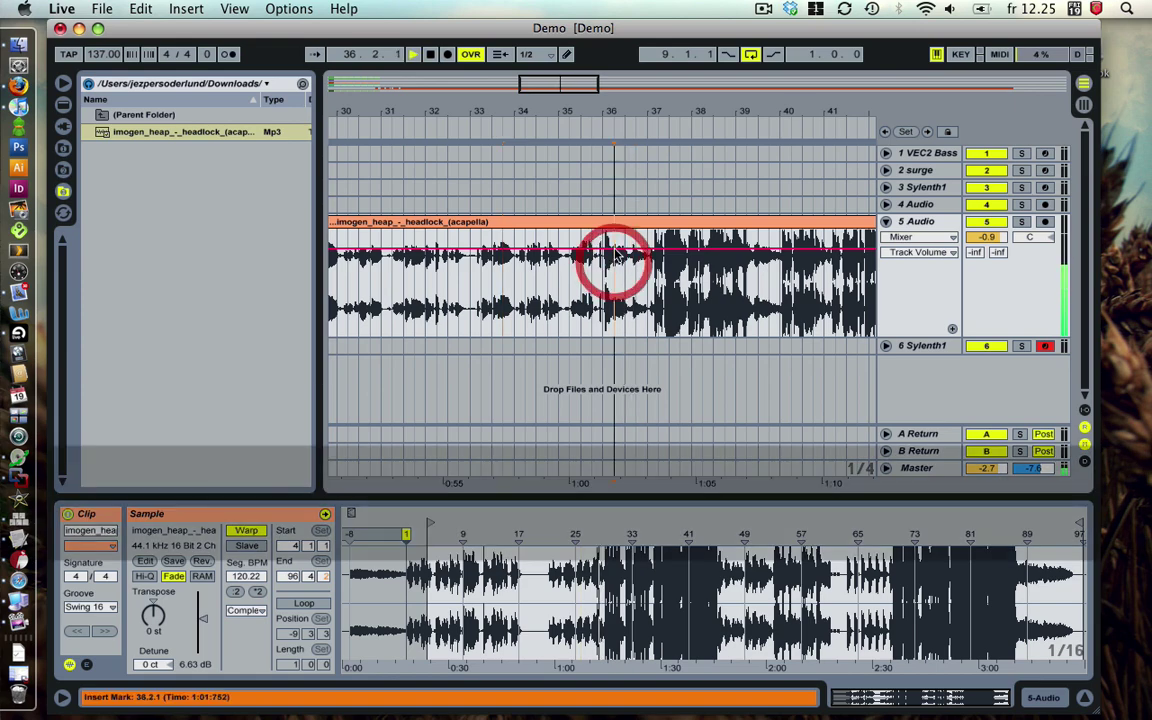
drag(614, 114, 663, 270)
key(space)
key(super+e)
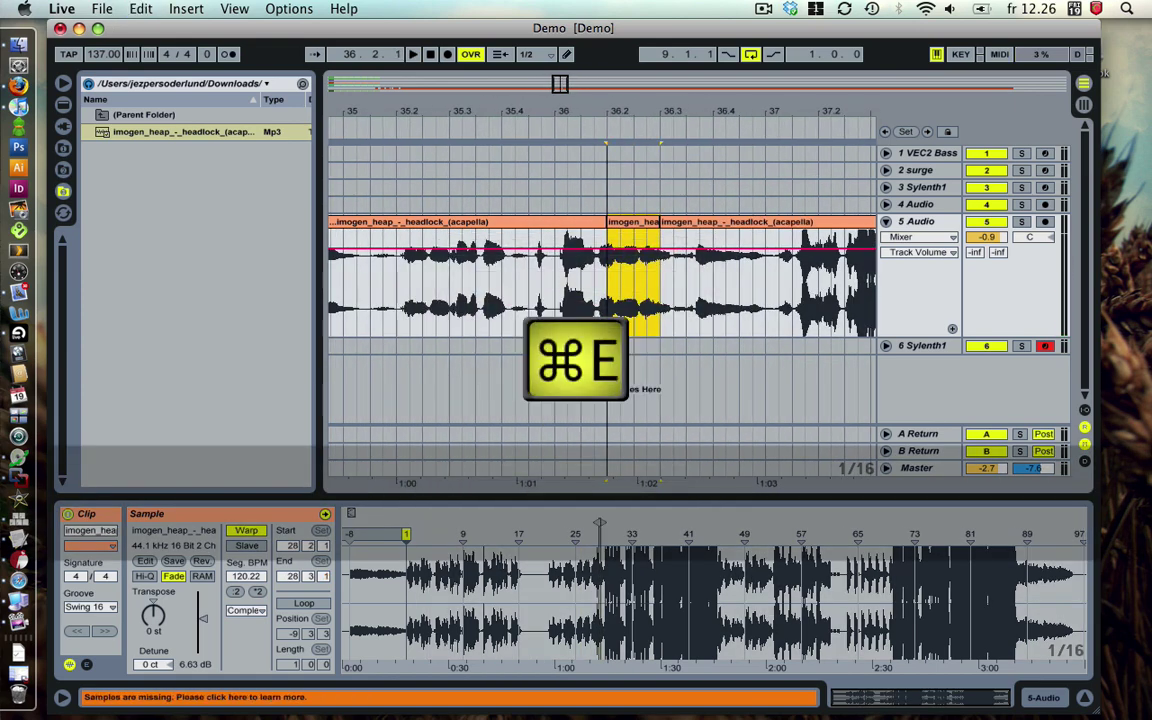
- Move the slice cut at 36.2.1 back to 7.3.1, ahead of the collected slices
key(minus)
drag(742, 118, 816, 118)
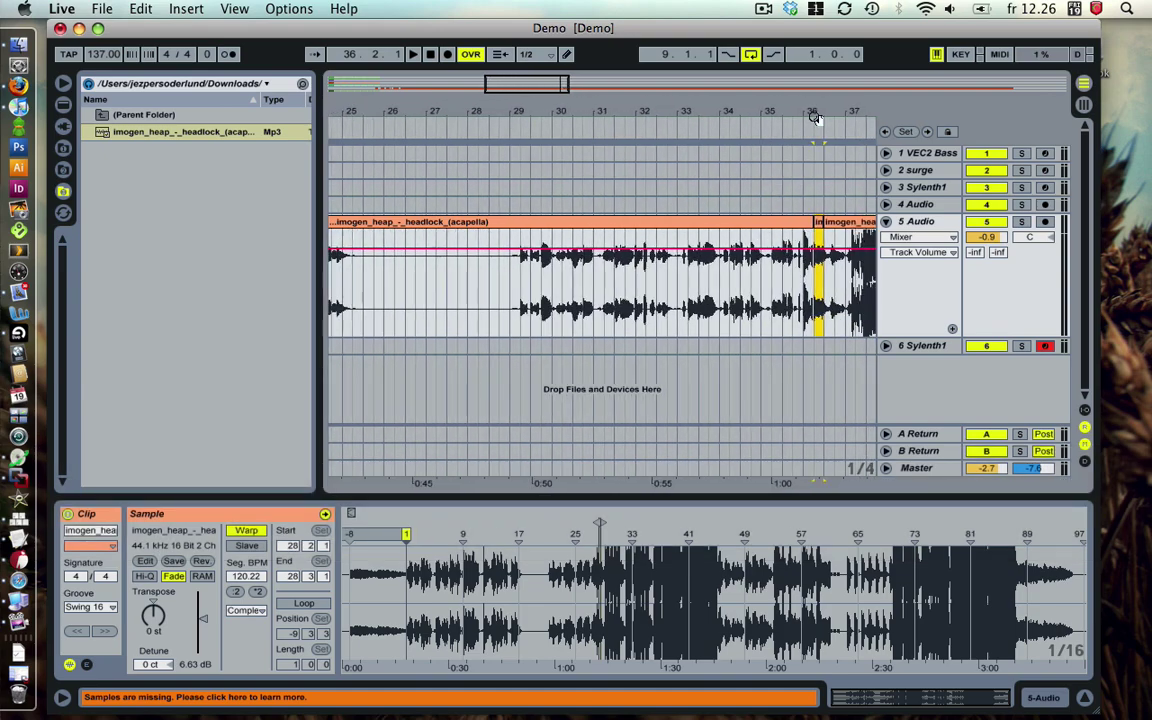
drag(818, 218, 390, 228)
drag(358, 112, 715, 112)
drag(722, 229, 436, 228)
drag(436, 112, 542, 194)
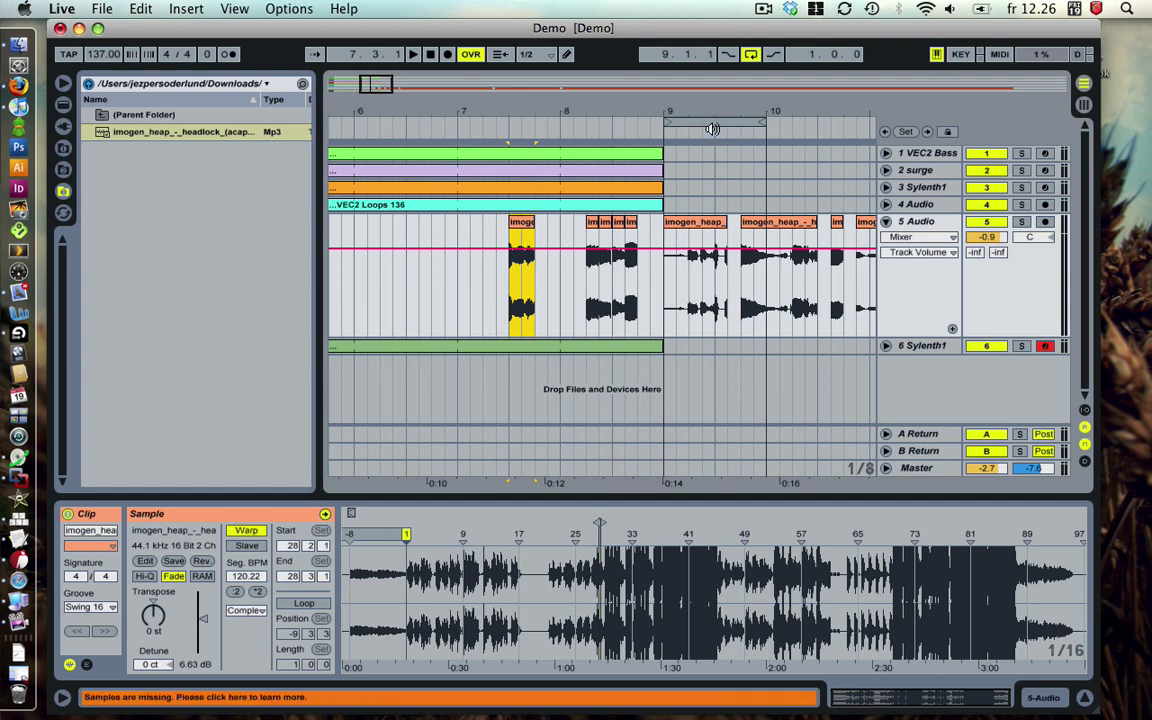
- Move the one-bar loop to 6.1.1 and play the track from there
drag(711, 121, 408, 131)
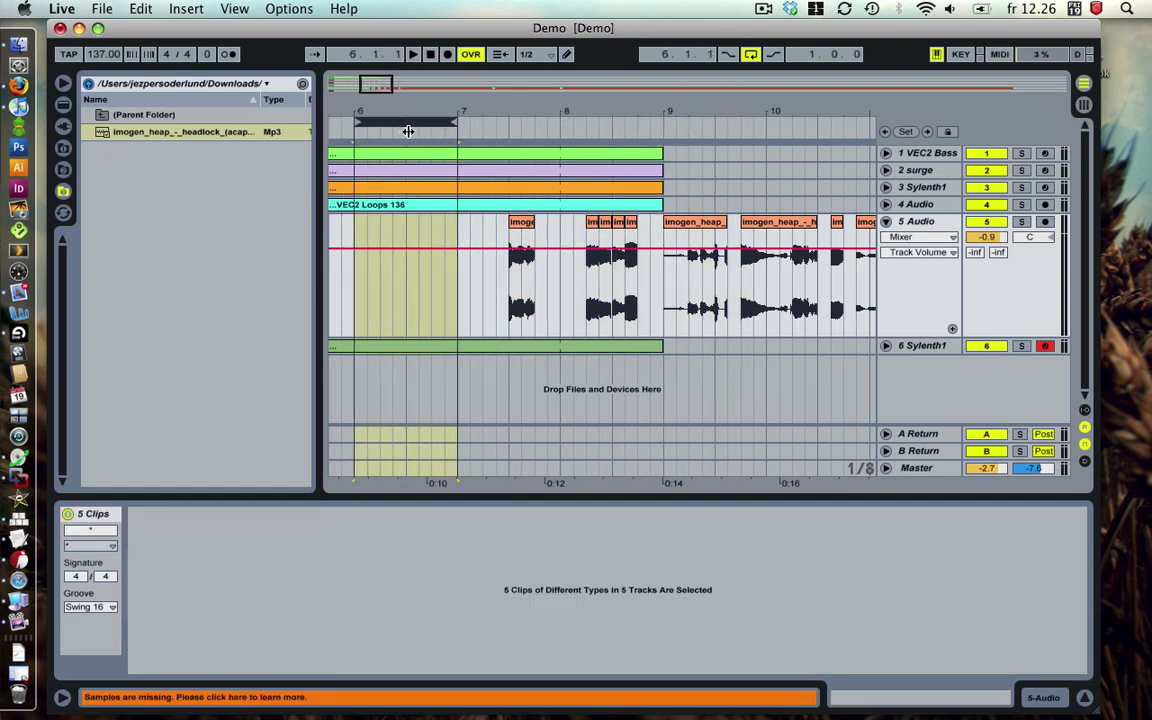
click(357, 240)
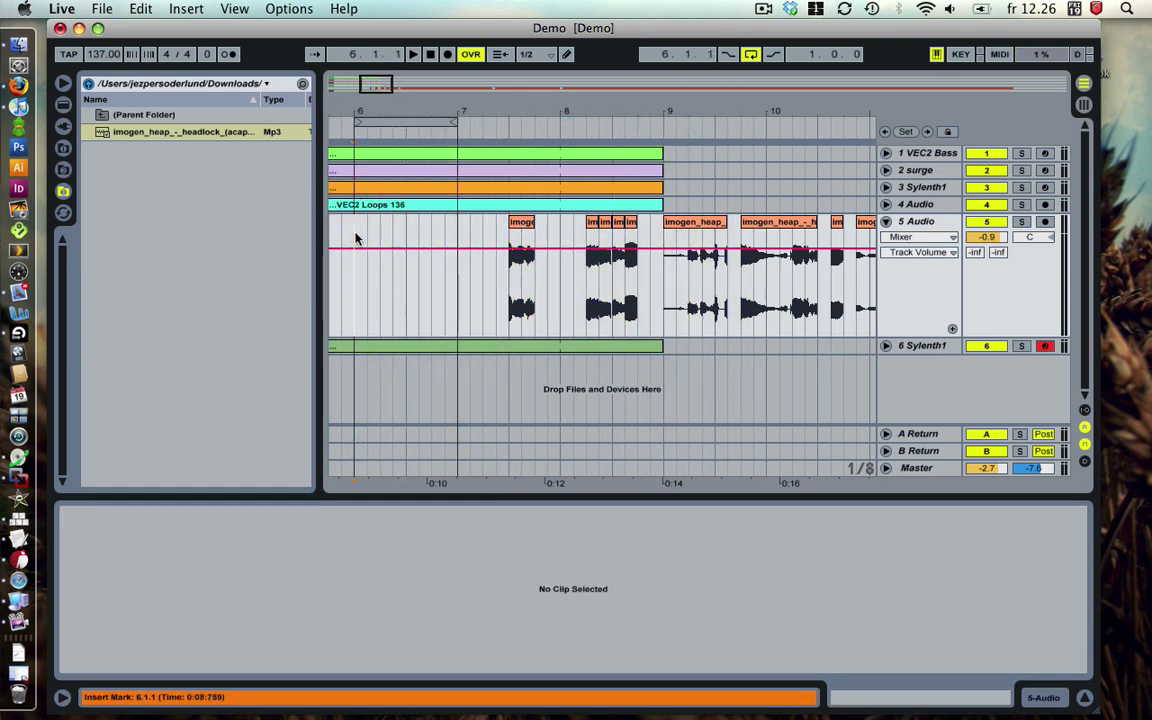
key(space)
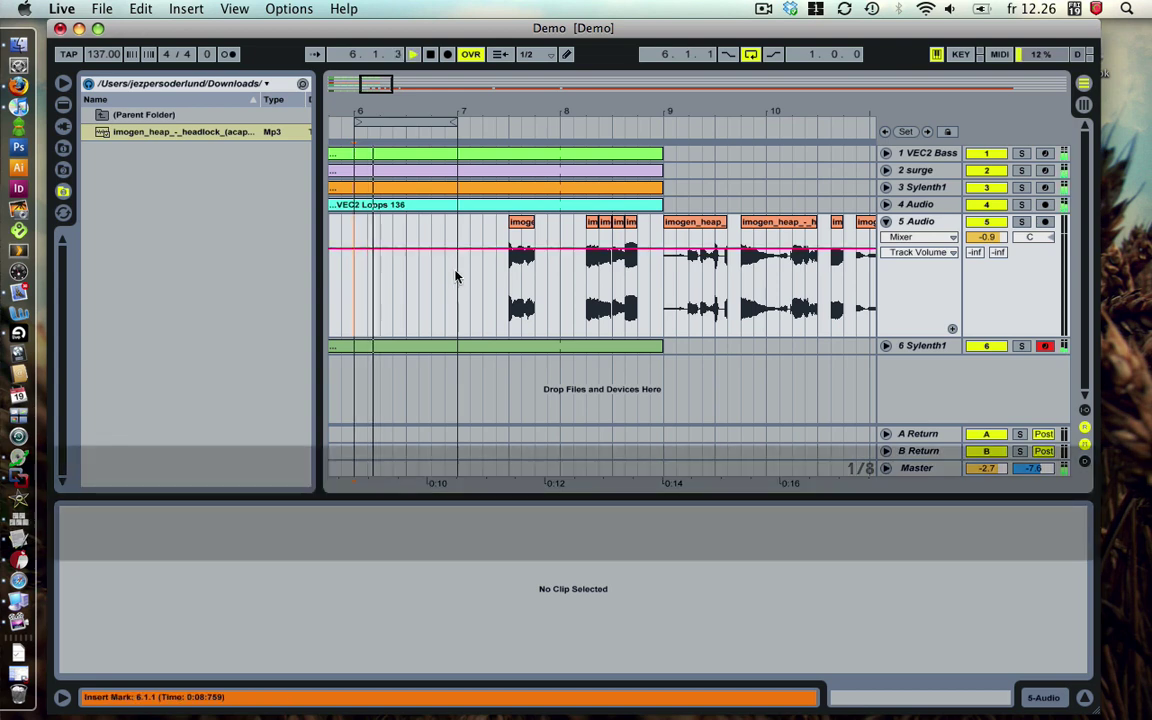
- Shift the four adjoining slices to 7.4.2, move the slice at 7.3.1 to 6.1.1, and play it on a 1/8 grid
click(524, 224)
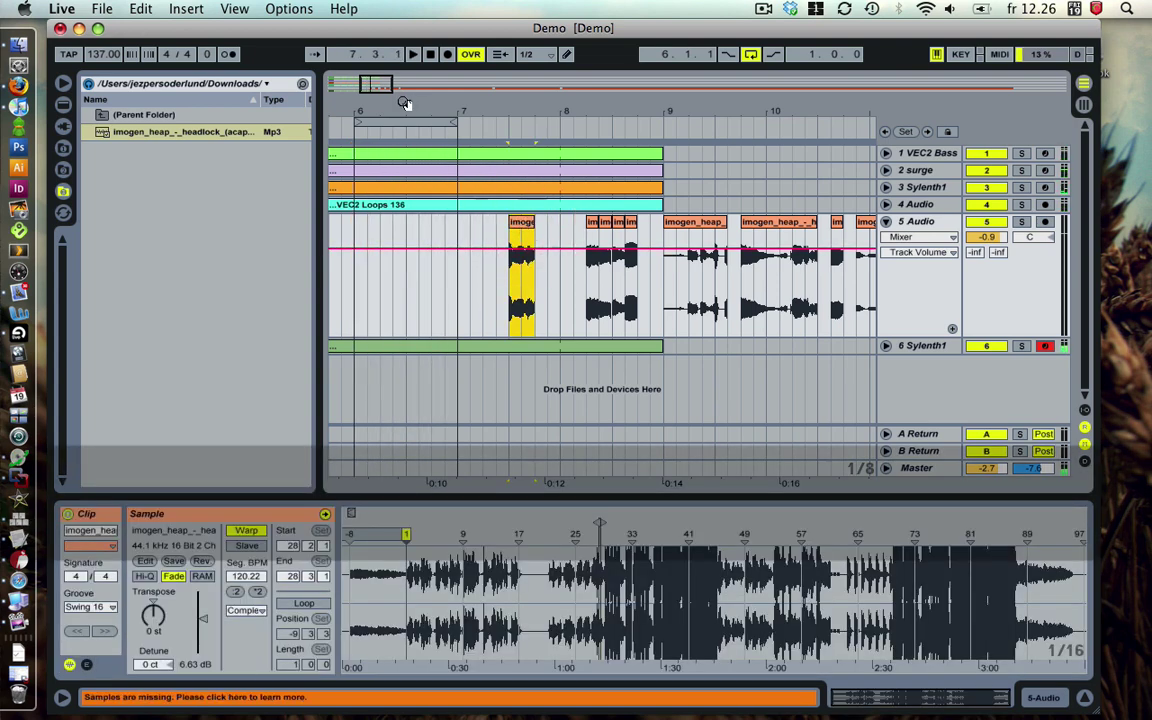
drag(496, 126, 496, 141)
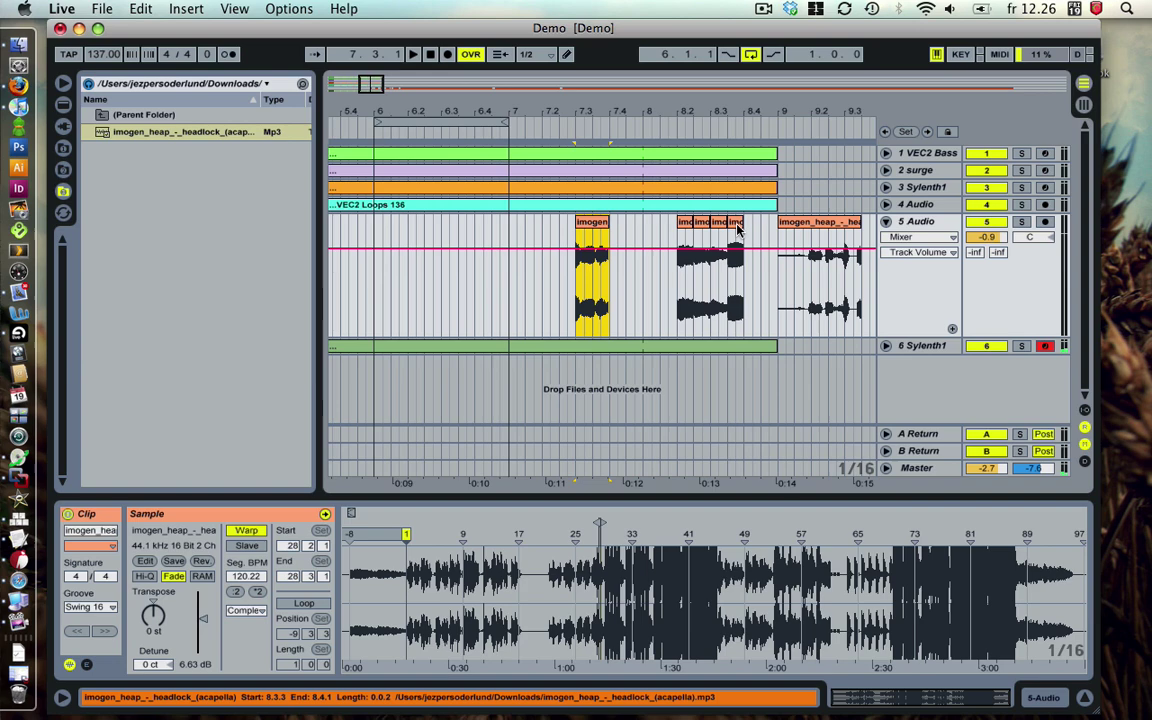
shift+click(740, 224)
drag(587, 233, 384, 226)
key(super+2)
click(495, 240)
key(space)
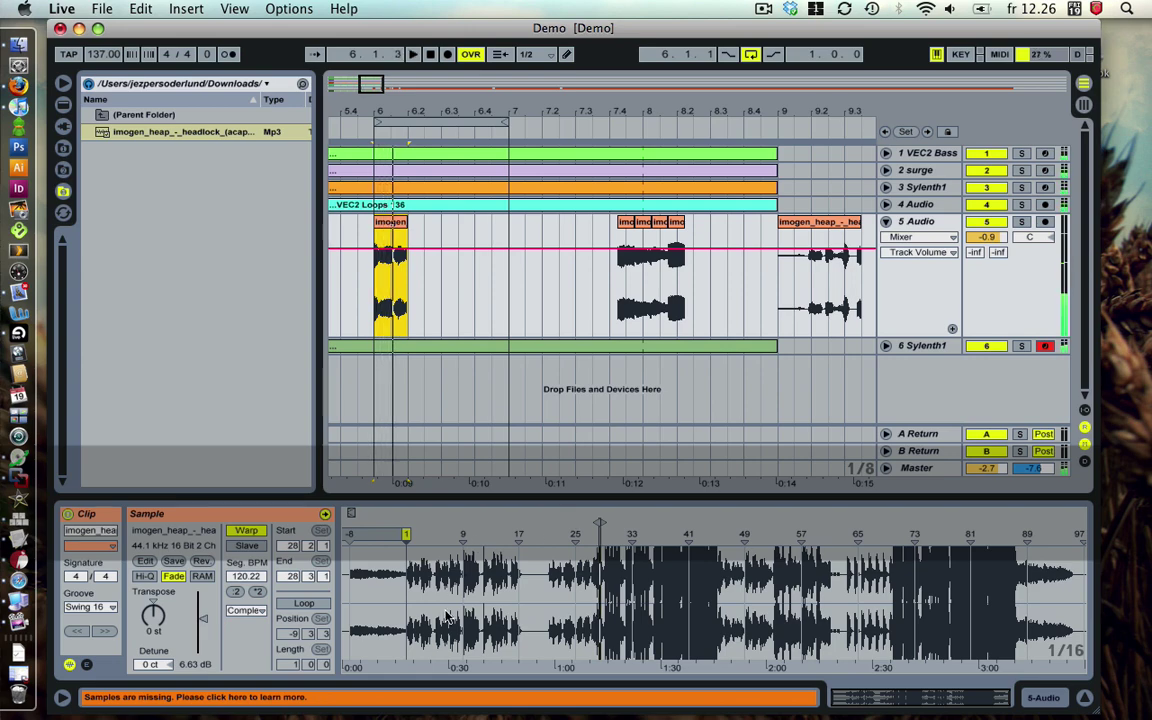
- On a 1/16 grid, trim the slice to its 28.2.2–28.2.3 portion starting at 6.1.1 and audition it
drag(606, 552, 612, 575)
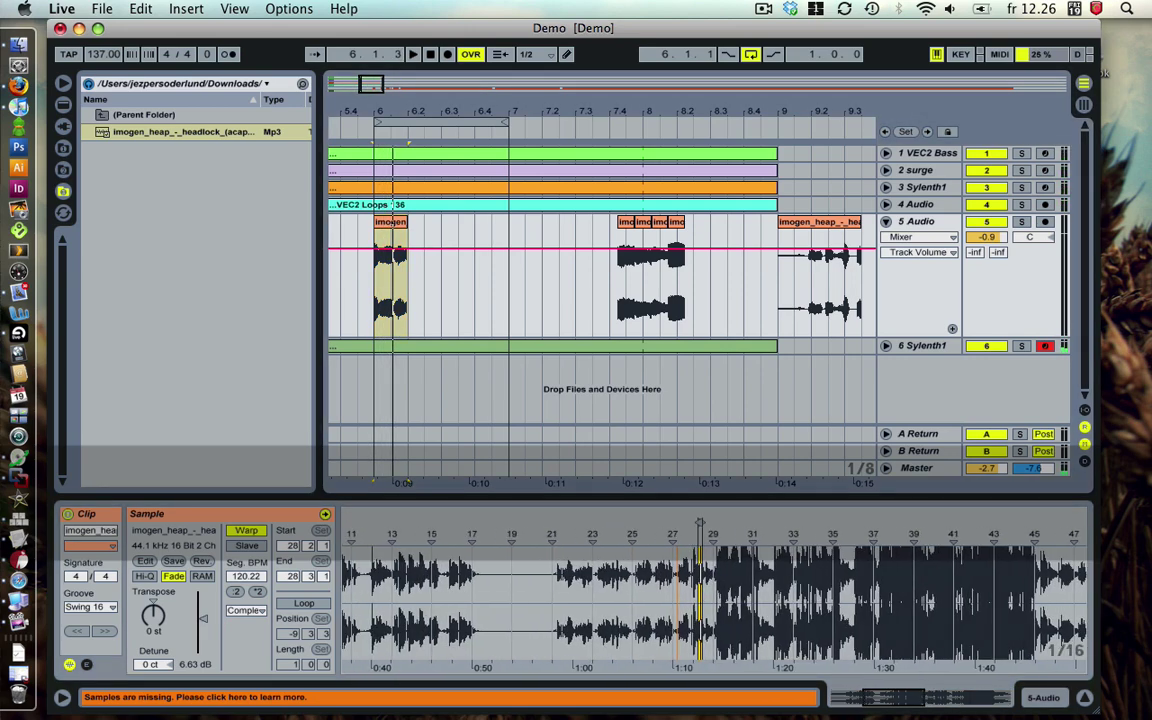
drag(700, 536, 700, 480)
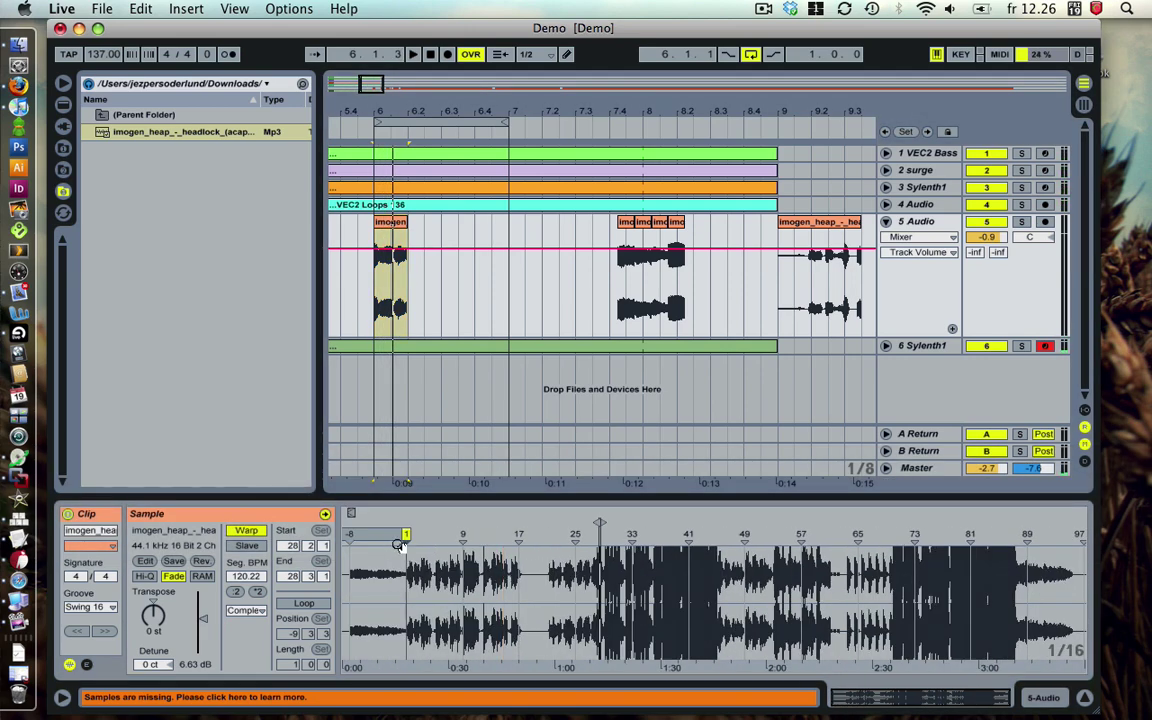
drag(600, 536, 598, 612)
key(super+1)
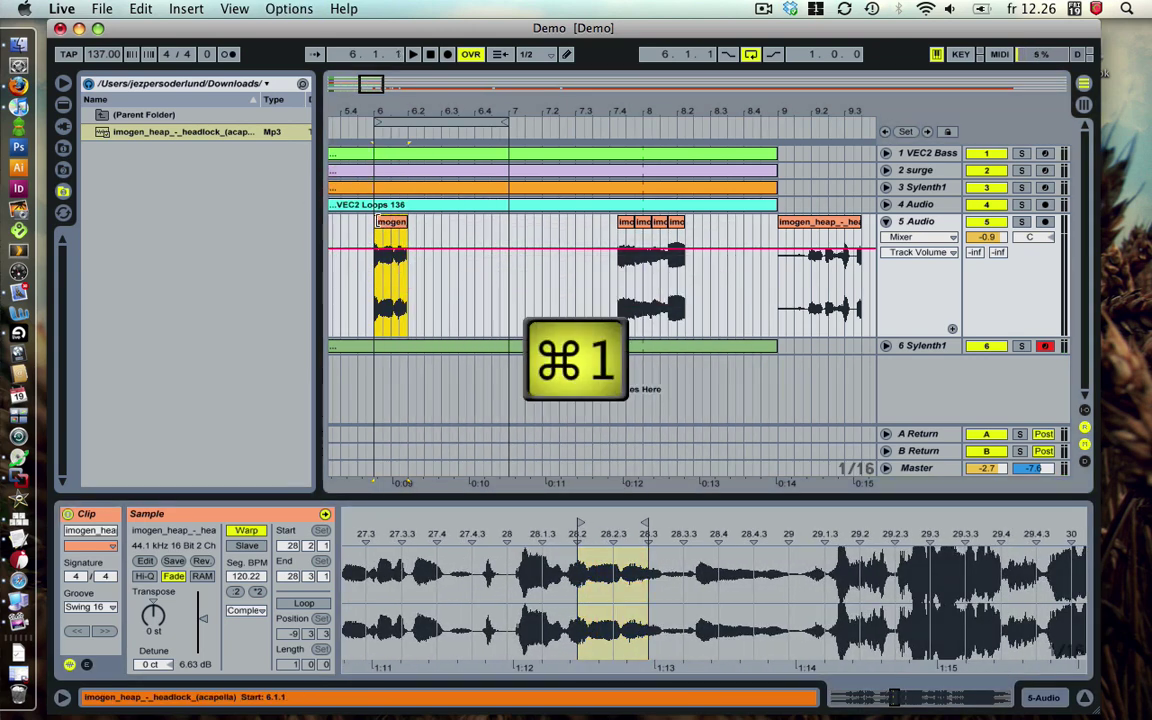
drag(383, 223, 383, 222)
key(space)
key(space)
key(space)
click(380, 221)
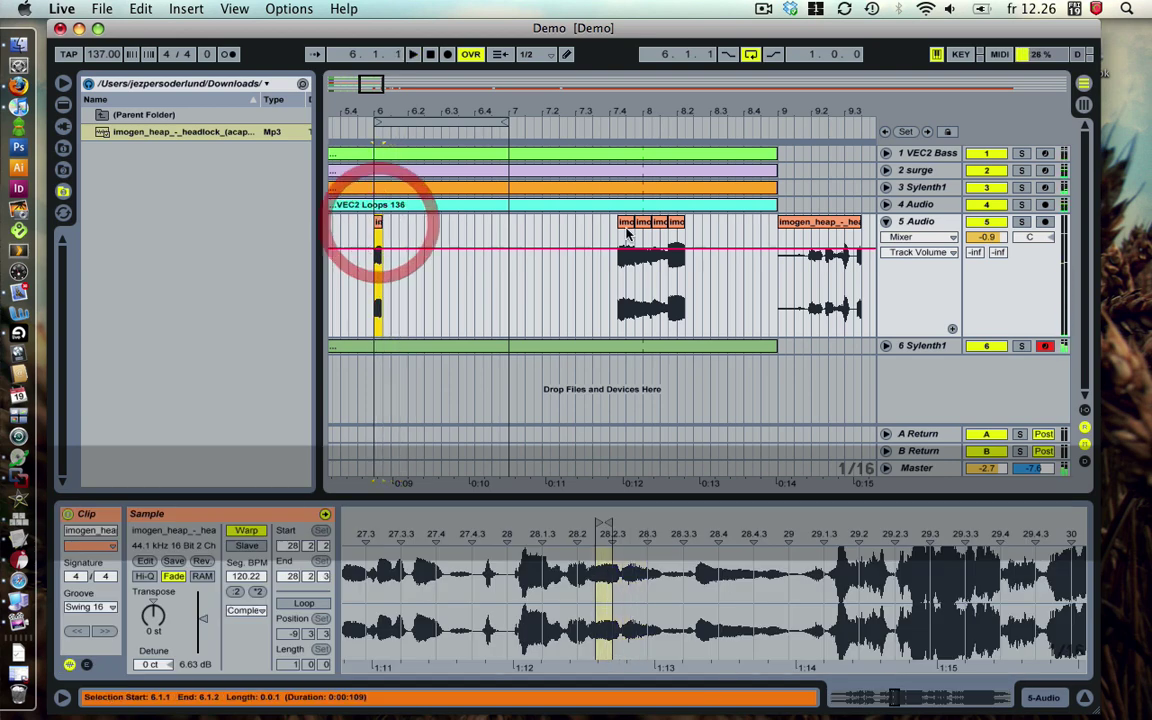
- Audition the four adjoining slices between 7.4.2 and 8.2.4, selecting each in turn
click(625, 228)
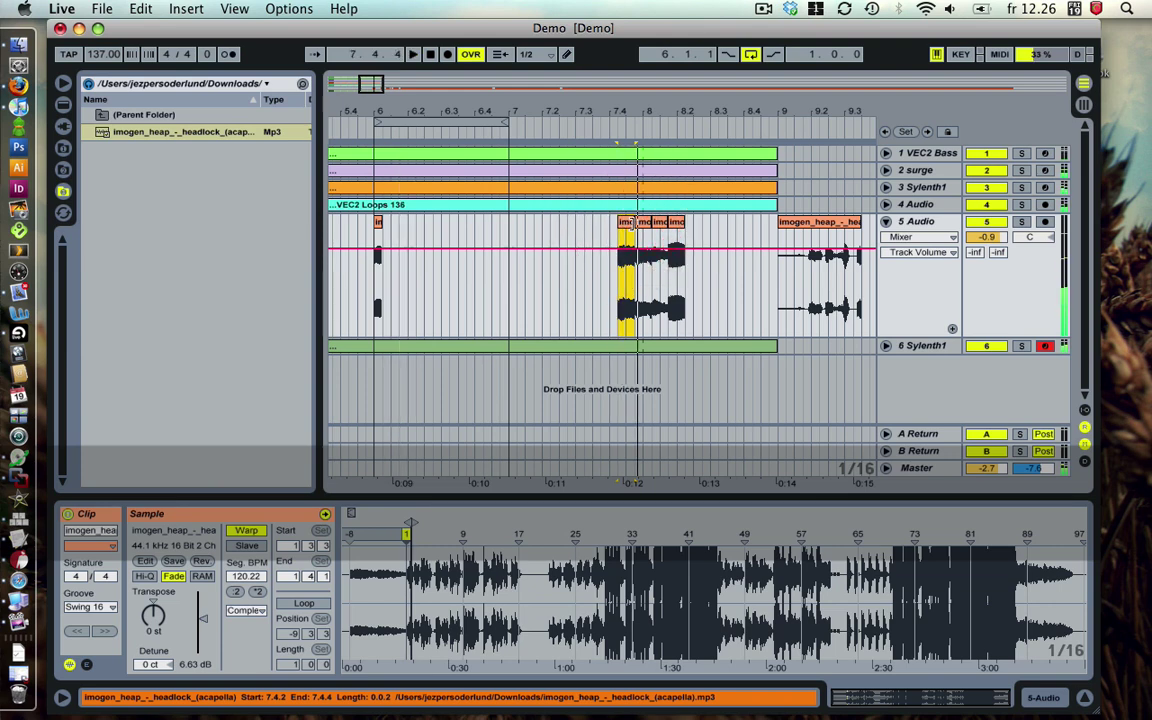
click(641, 226)
click(656, 226)
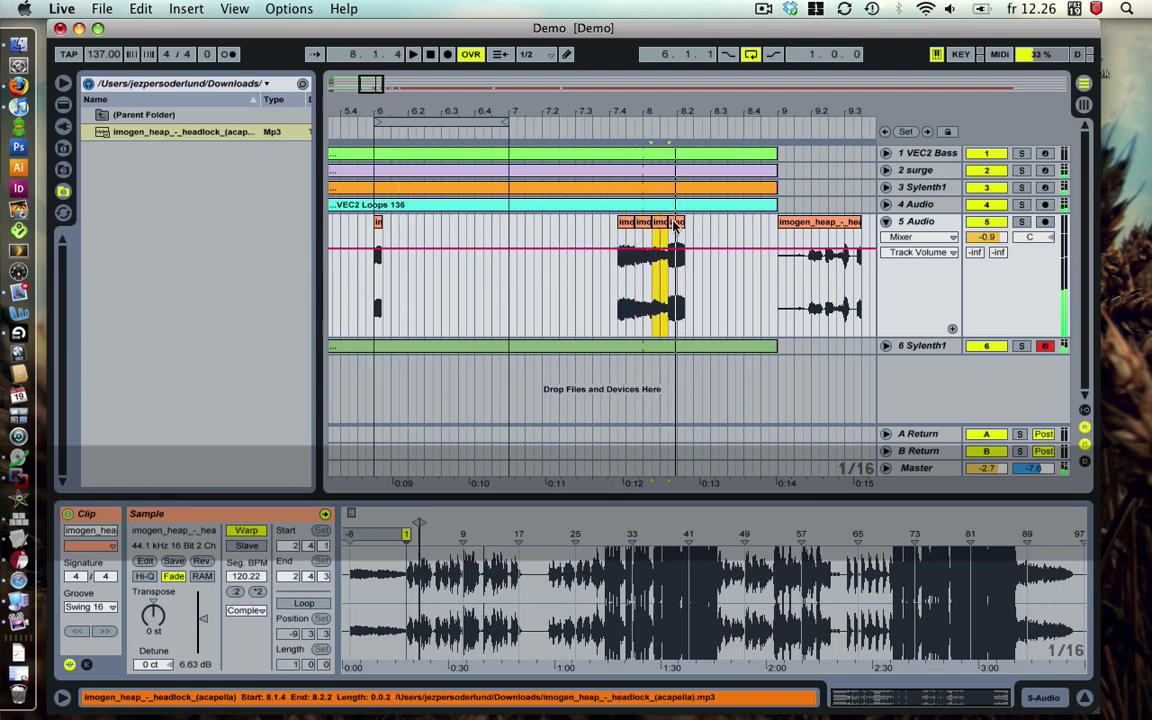
click(679, 226)
click(789, 224)
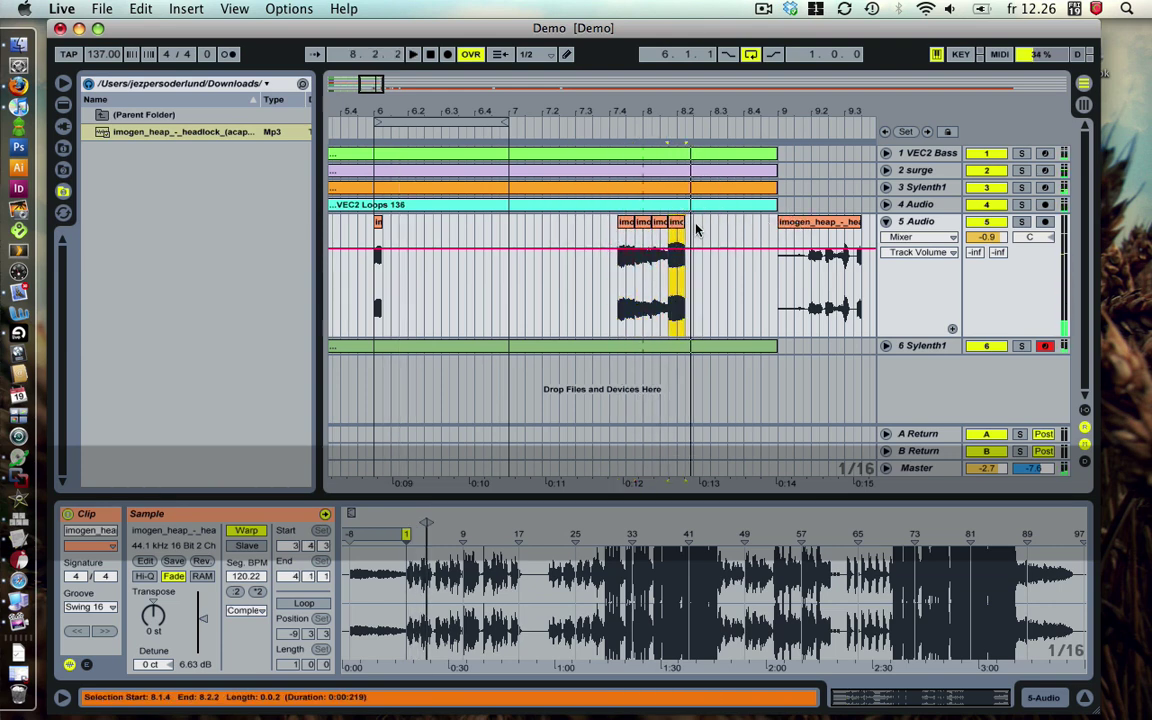
- Move the slice at 7.4.2 to 6.1.4, transpose it to 3 st, and play the result from 6.1.1
click(625, 227)
drag(625, 227, 405, 231)
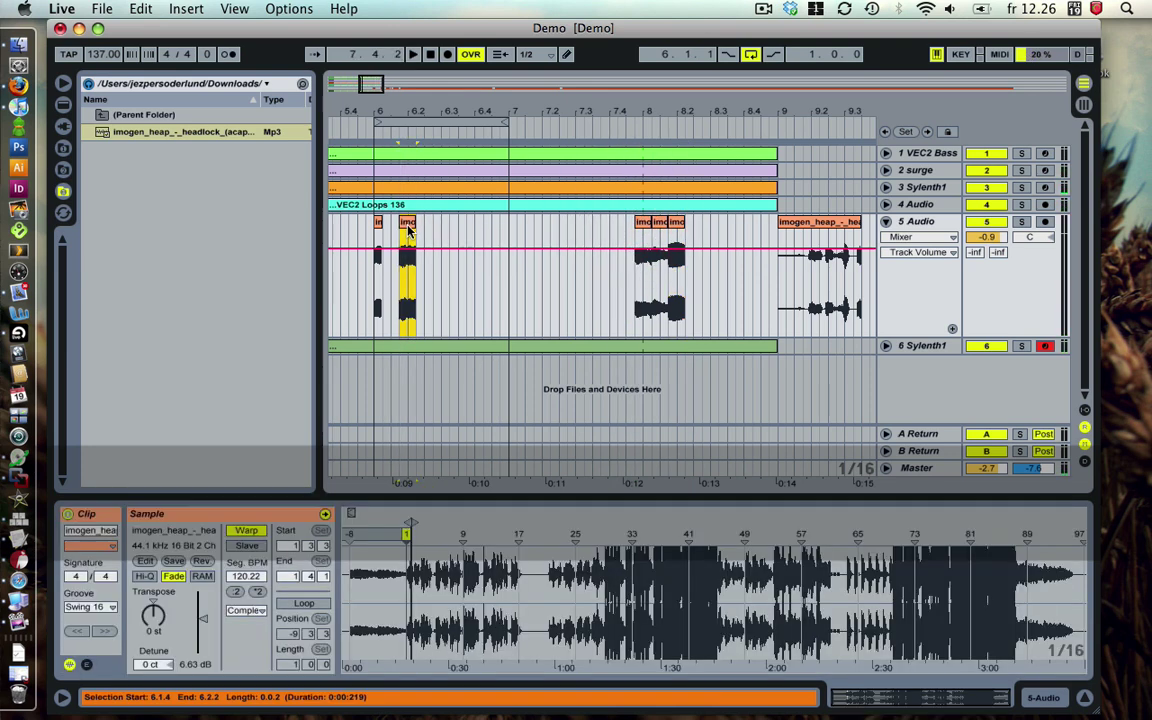
click(157, 615)
key(space)
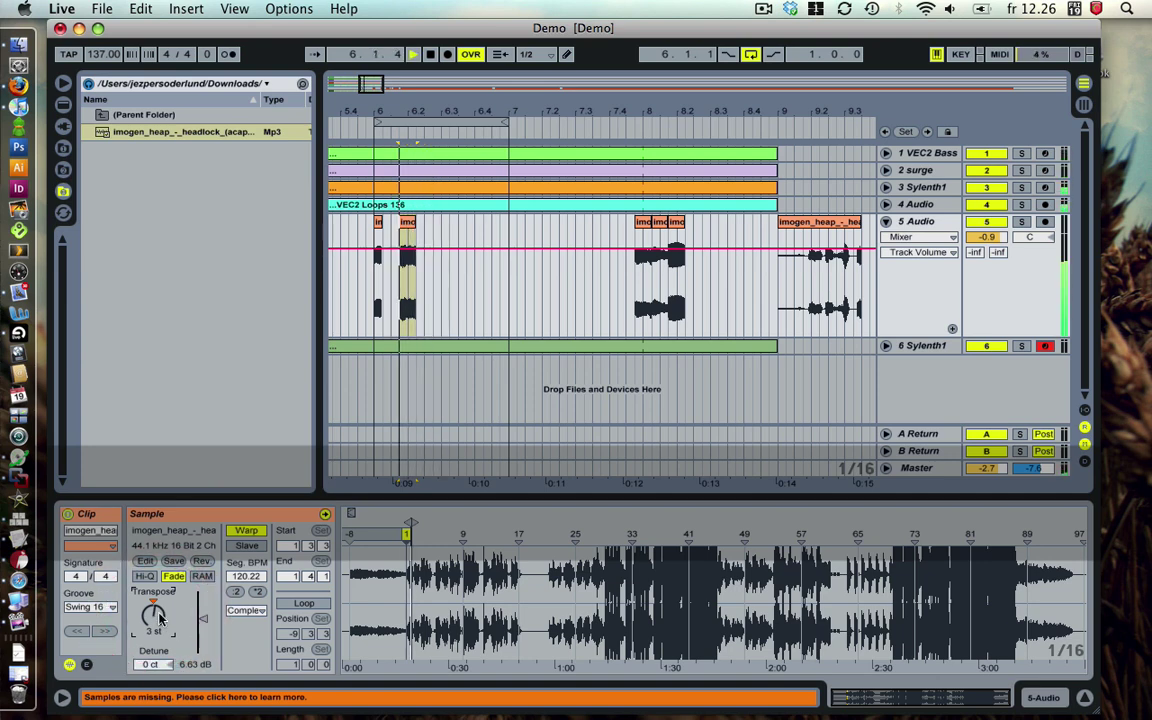
click(374, 237)
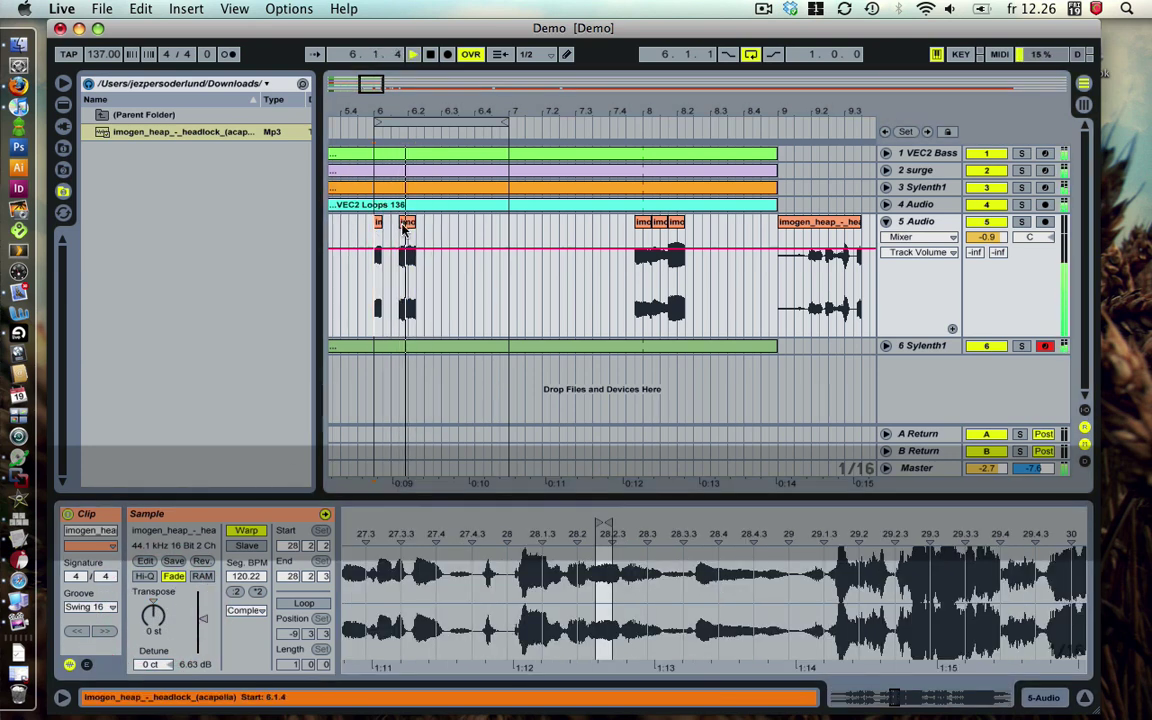
click(404, 226)
click(374, 237)
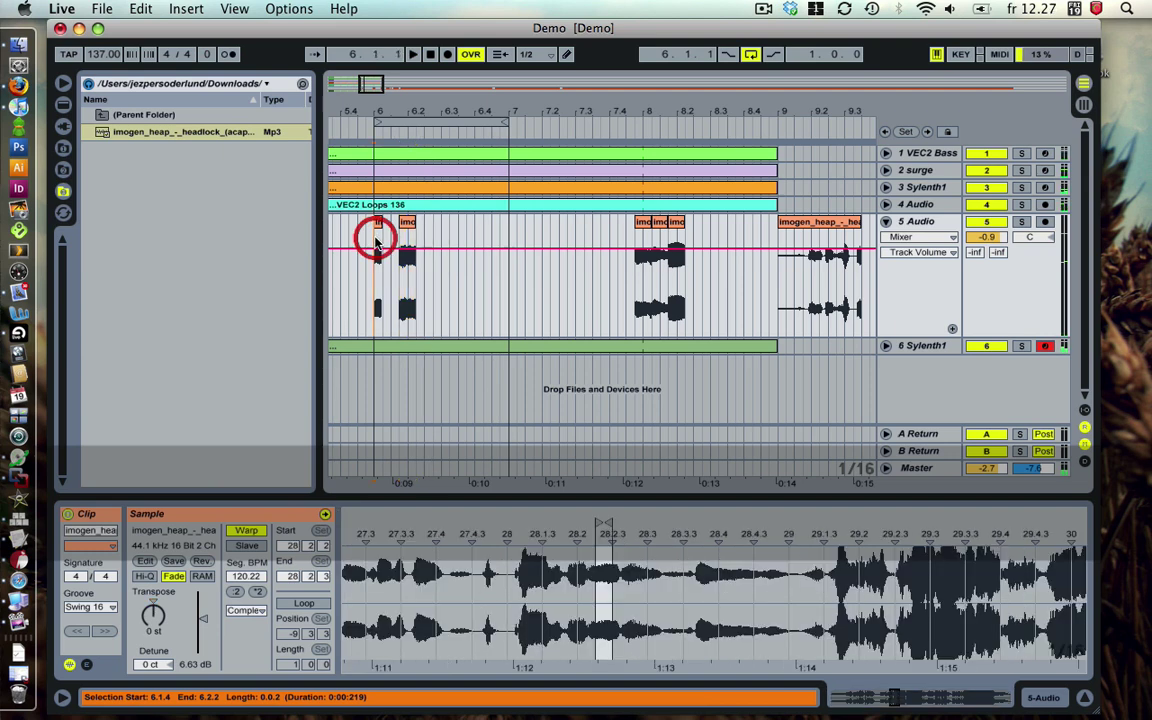
key(space)
- Move the slice at 7.4.4 to 6.2.2, shorten it to one 1/16, and audition the remaining slices
click(643, 228)
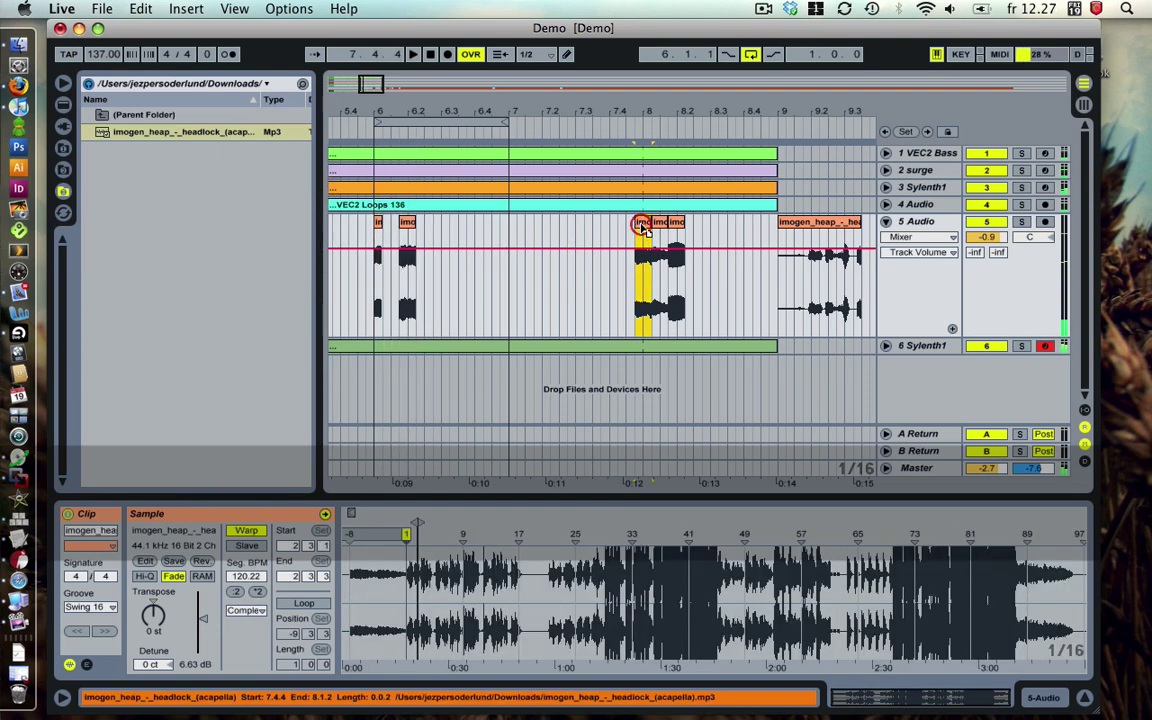
key(space)
drag(645, 228, 675, 230)
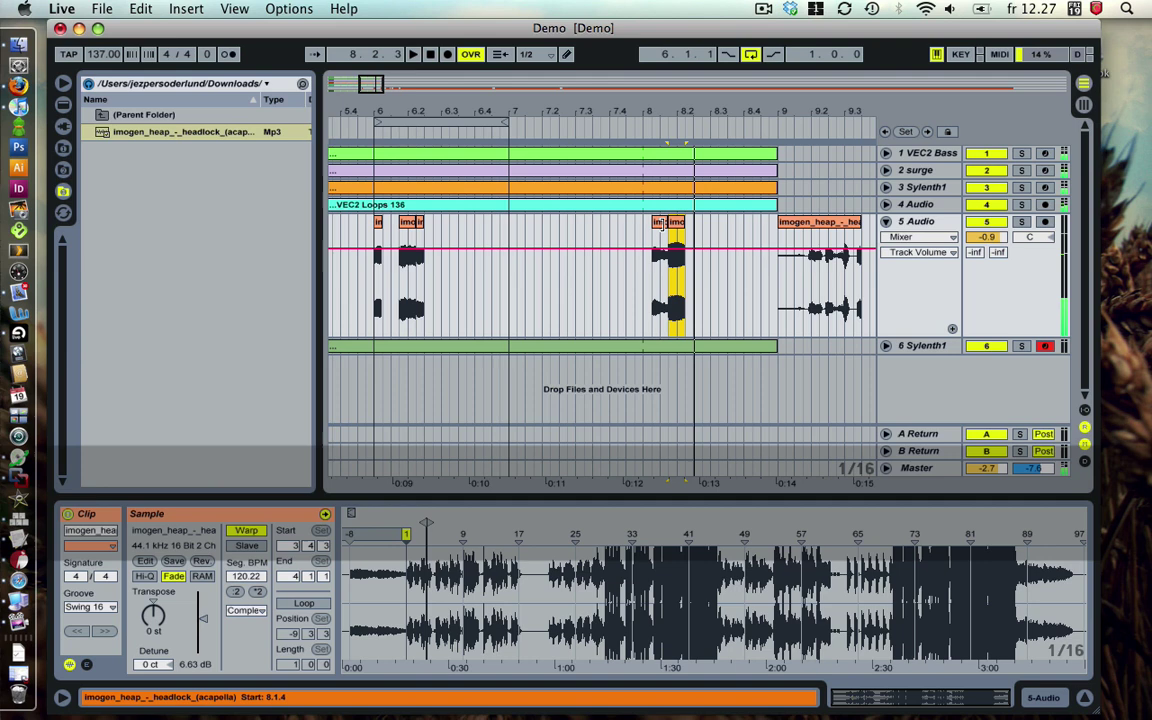
click(661, 226)
- Copy the slice at 6.1.1 to 6.2.4 and play the pattern from 6.1.1
click(376, 224)
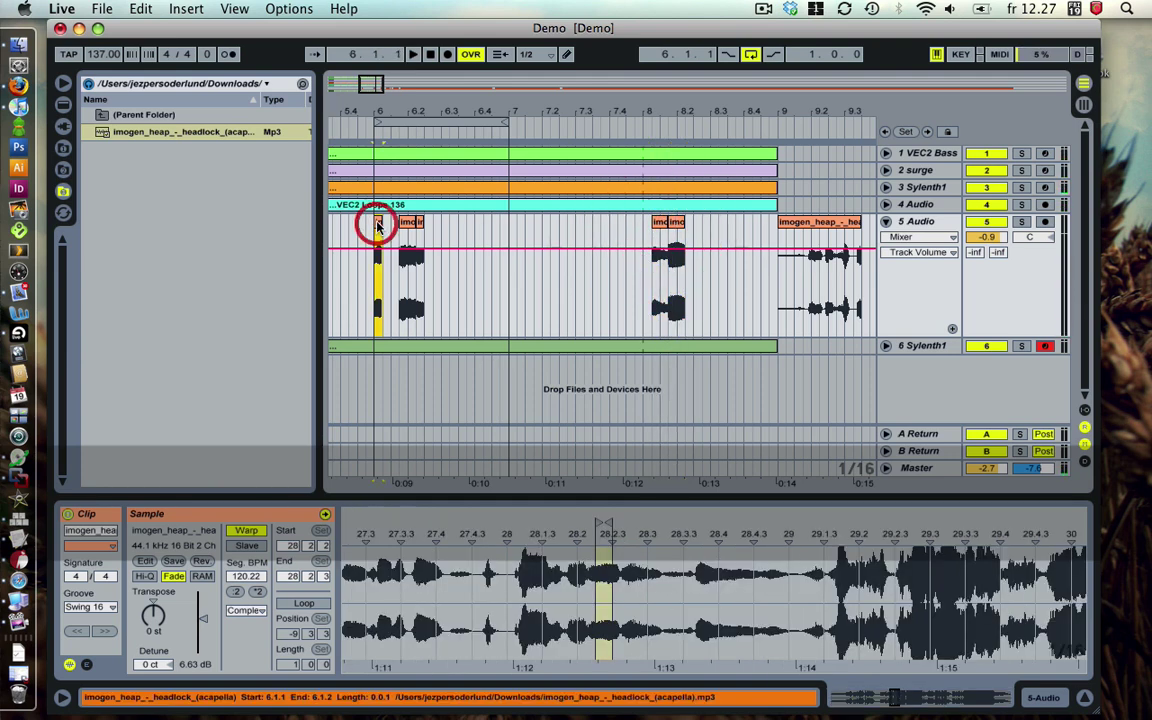
click(428, 228)
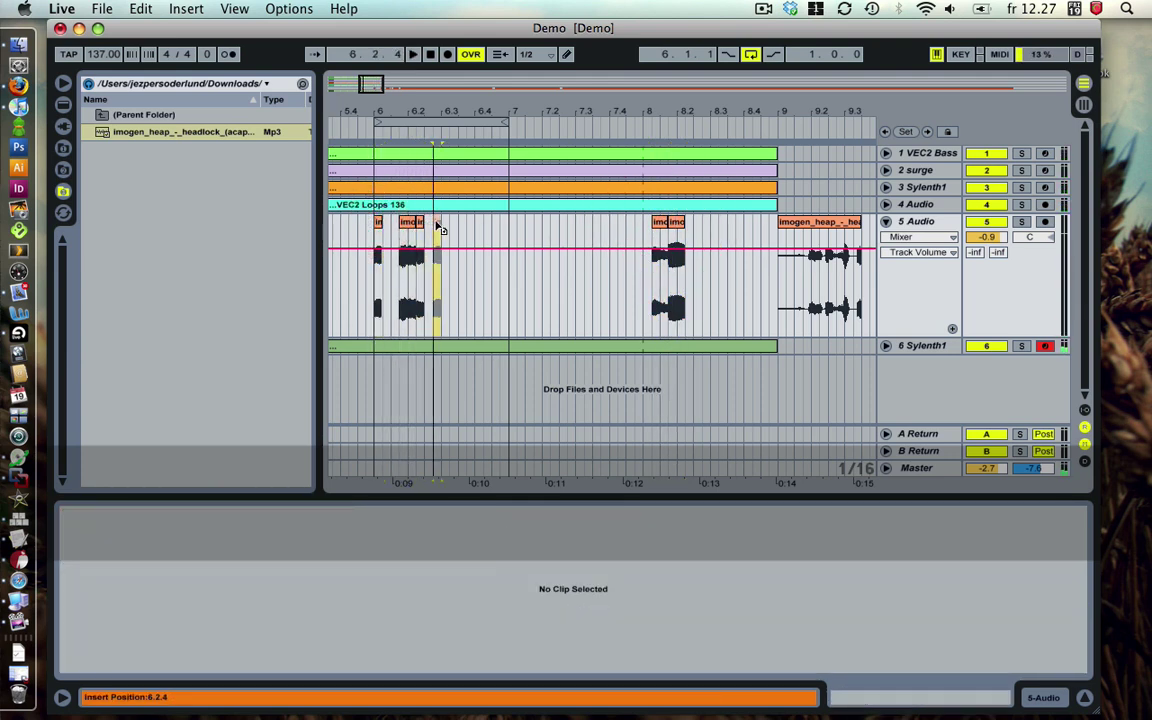
click(438, 228)
click(376, 226)
key(space)
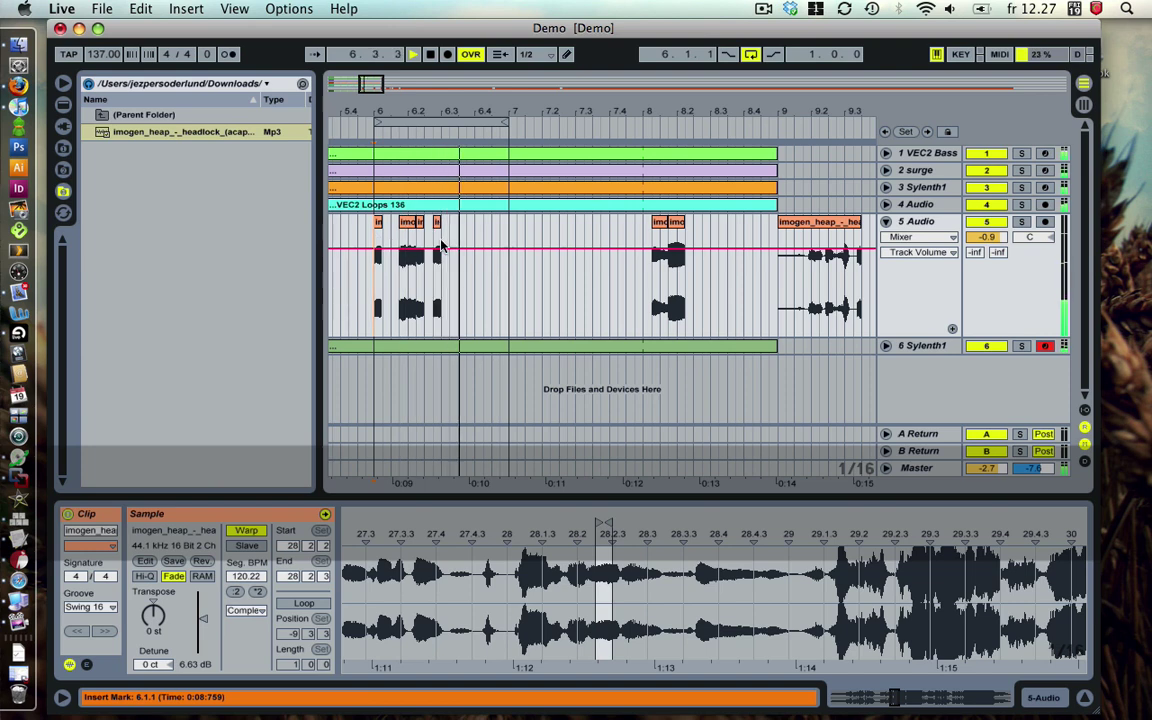
key(space)
- Move the slice at 8.1.4 to 6.3.1, and the slice at 8.1.2 to 6.3.4 with a 2 st transposition
click(661, 226)
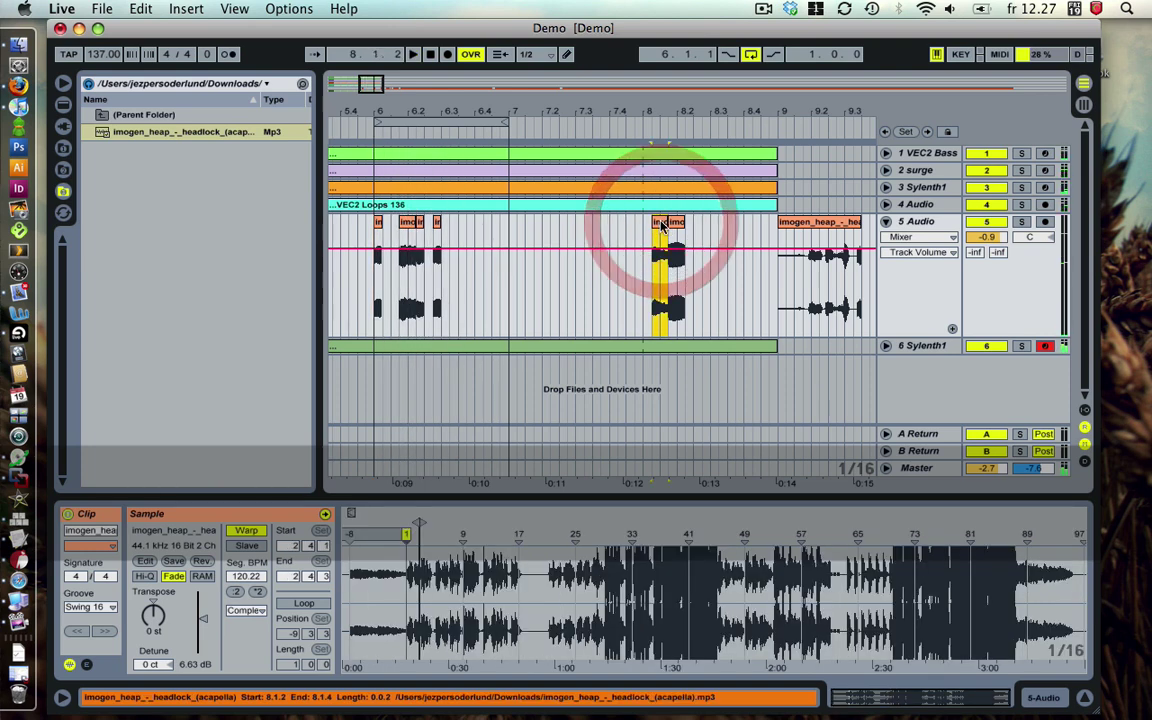
double_click(672, 221)
drag(679, 220, 458, 231)
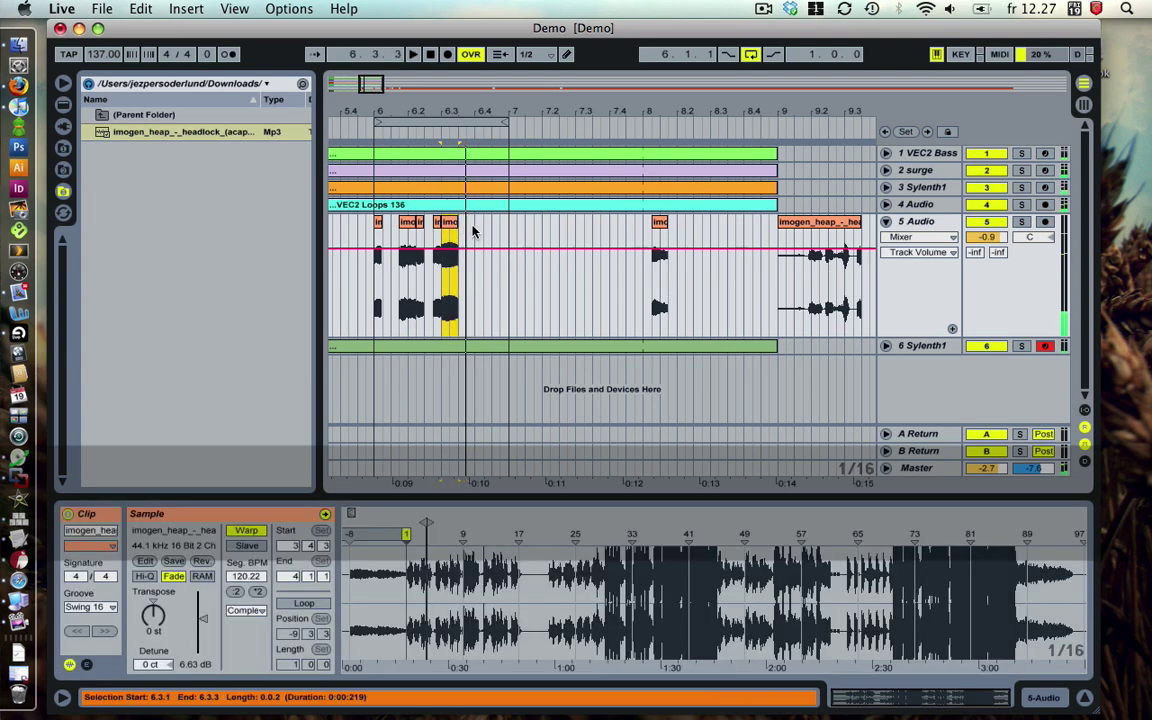
click(658, 222)
drag(658, 222, 475, 231)
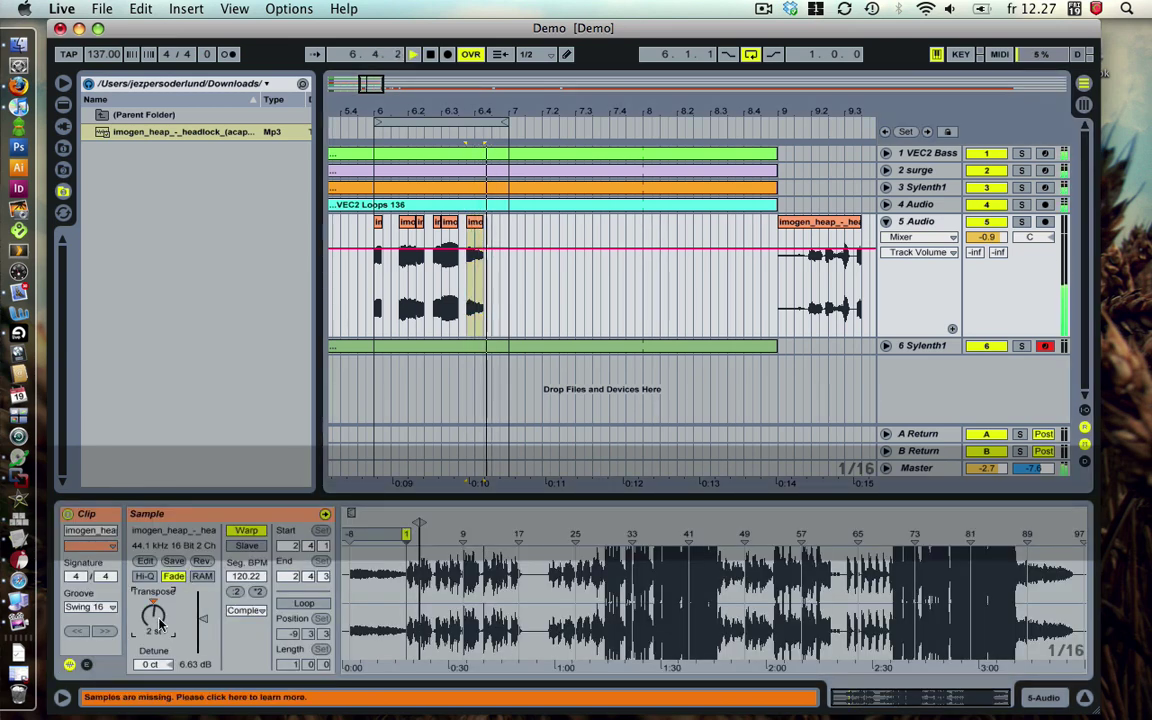
- Copy the slice at 6.3.1 to 6.4.3, transpose the copy to 4 st, and play the bar from 6.1.1
click(452, 225)
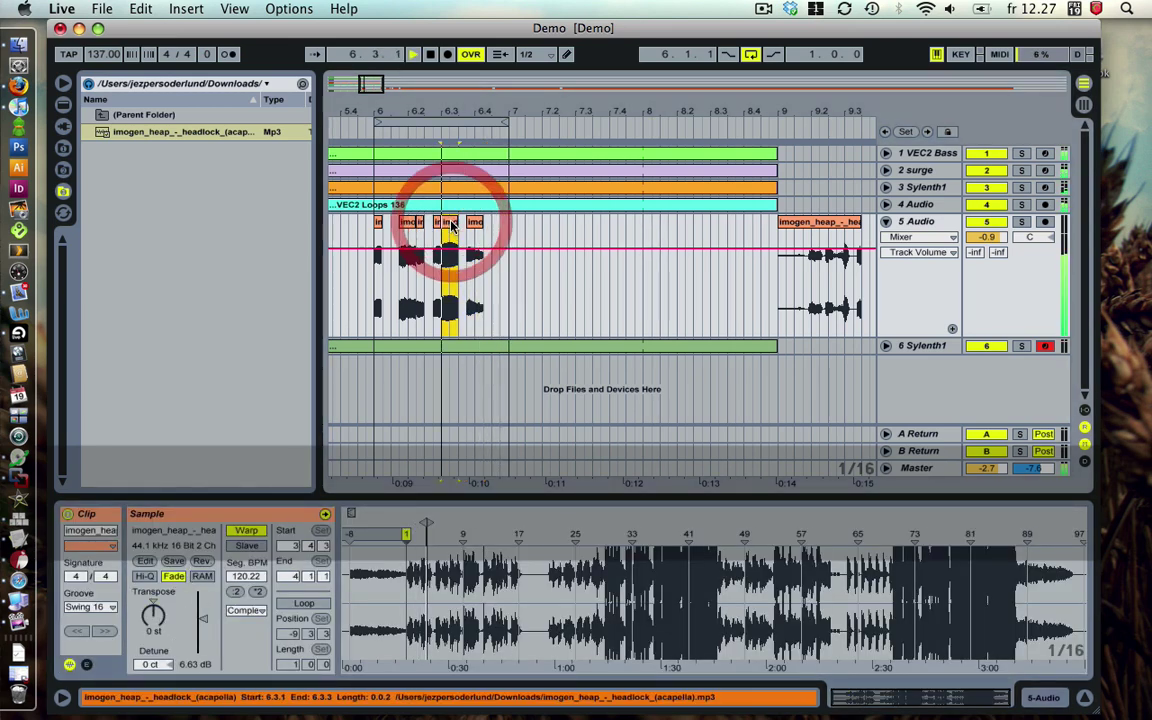
key(space)
click(496, 231)
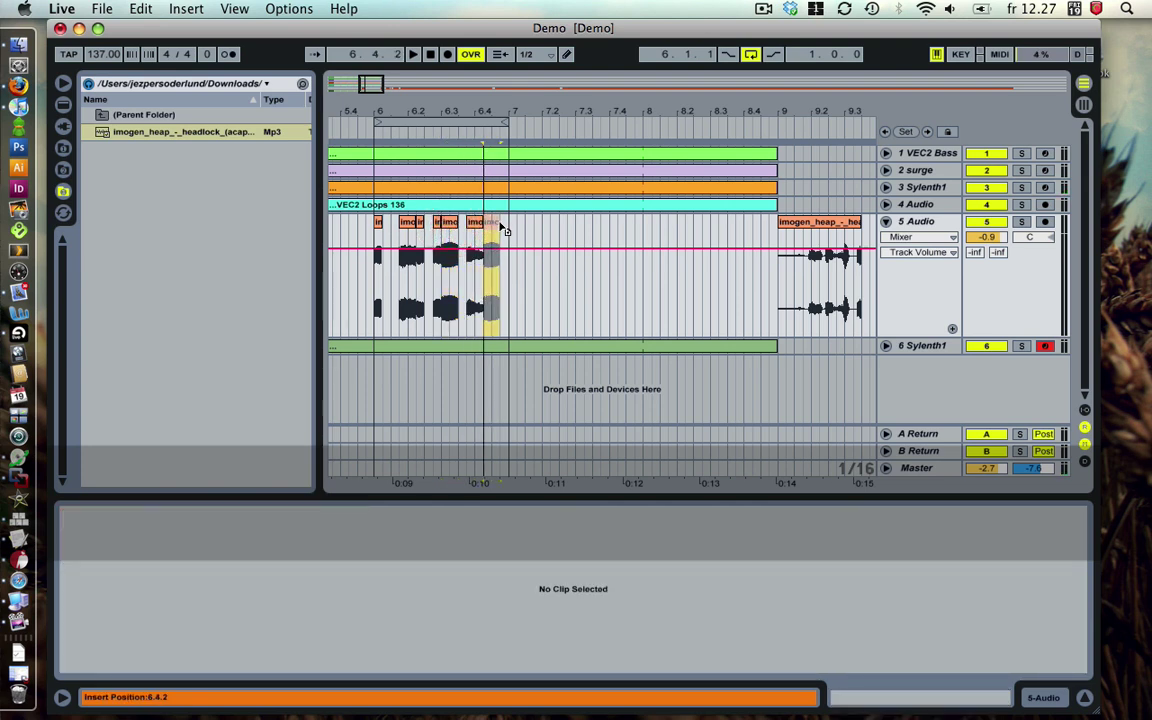
key(ctrl+v)
key(space)
click(153, 615)
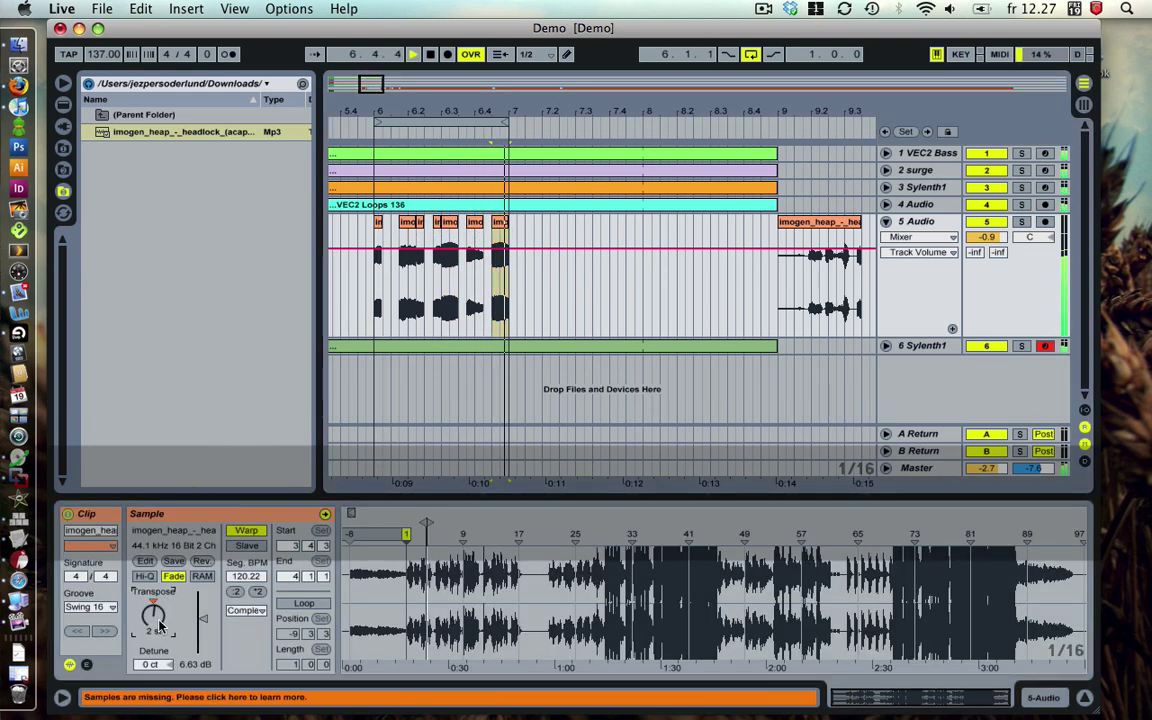
key(space)
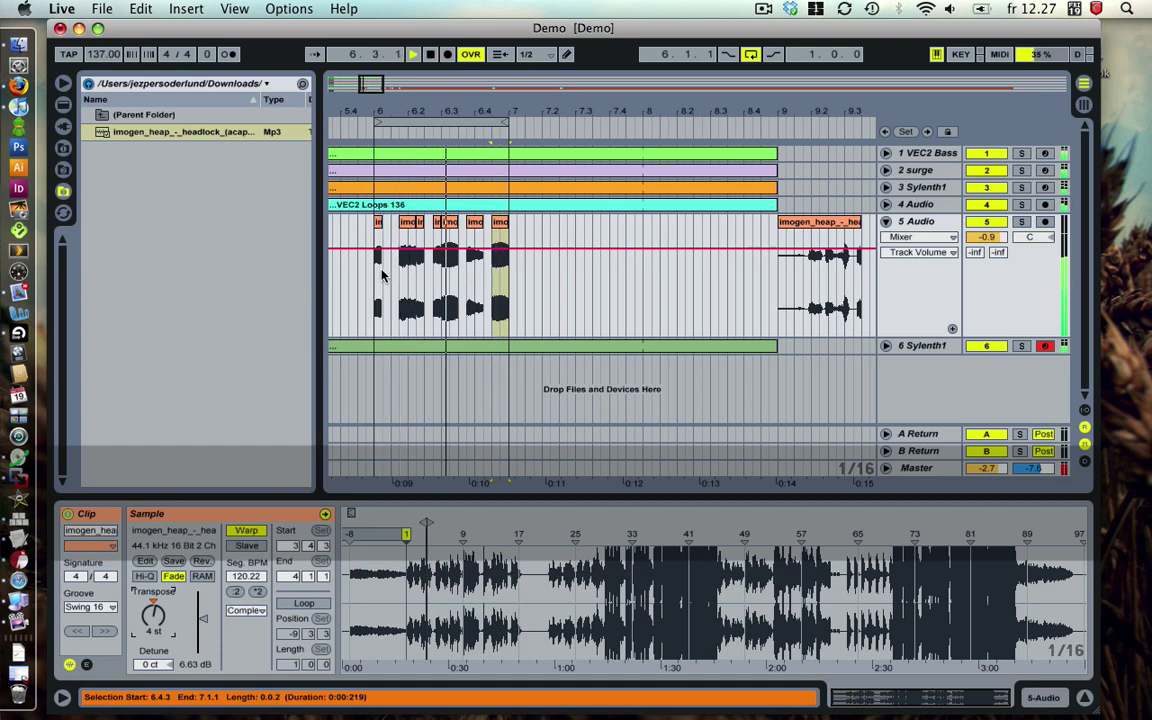
click(377, 272)
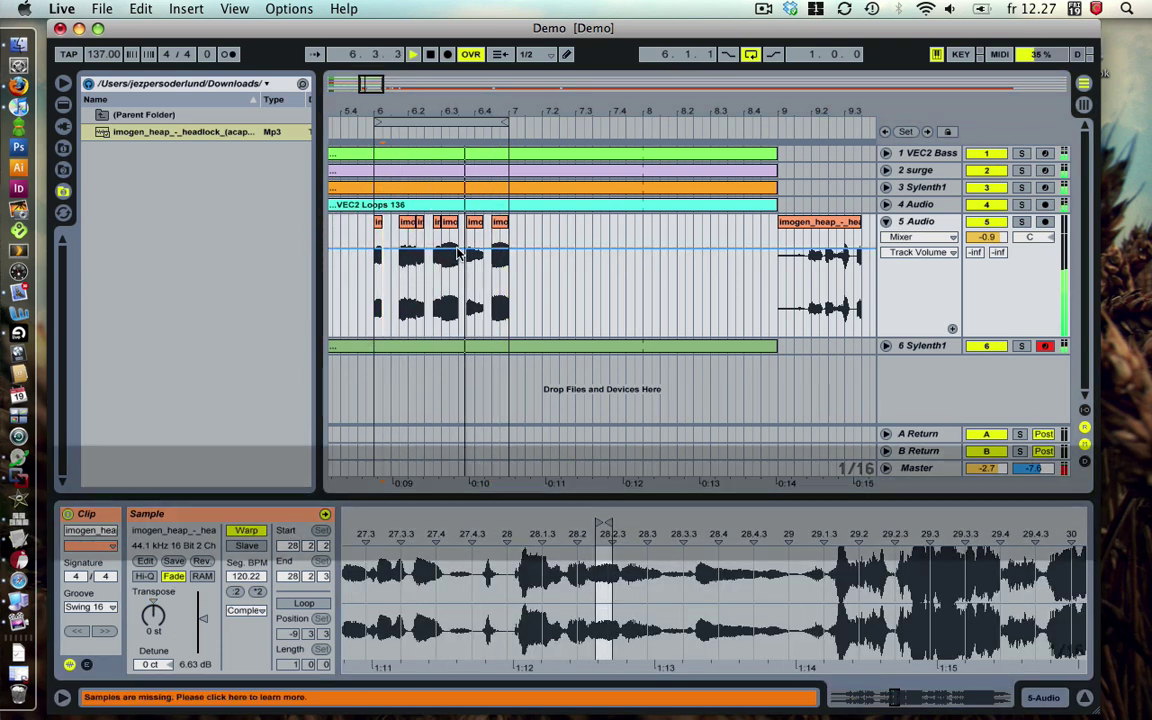
- Extend the loop to two bars from 6.1.1 and duplicate the slices of bar 6 into bar 7
click(503, 125)
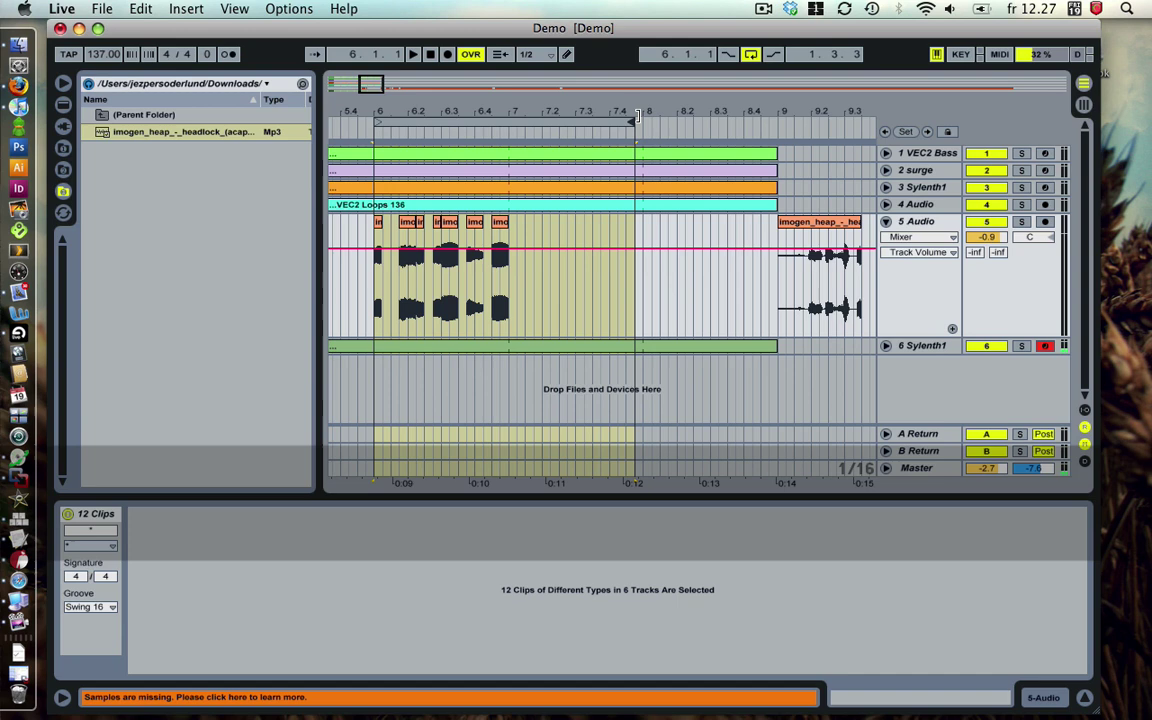
key(super+2)
drag(375, 262, 509, 265)
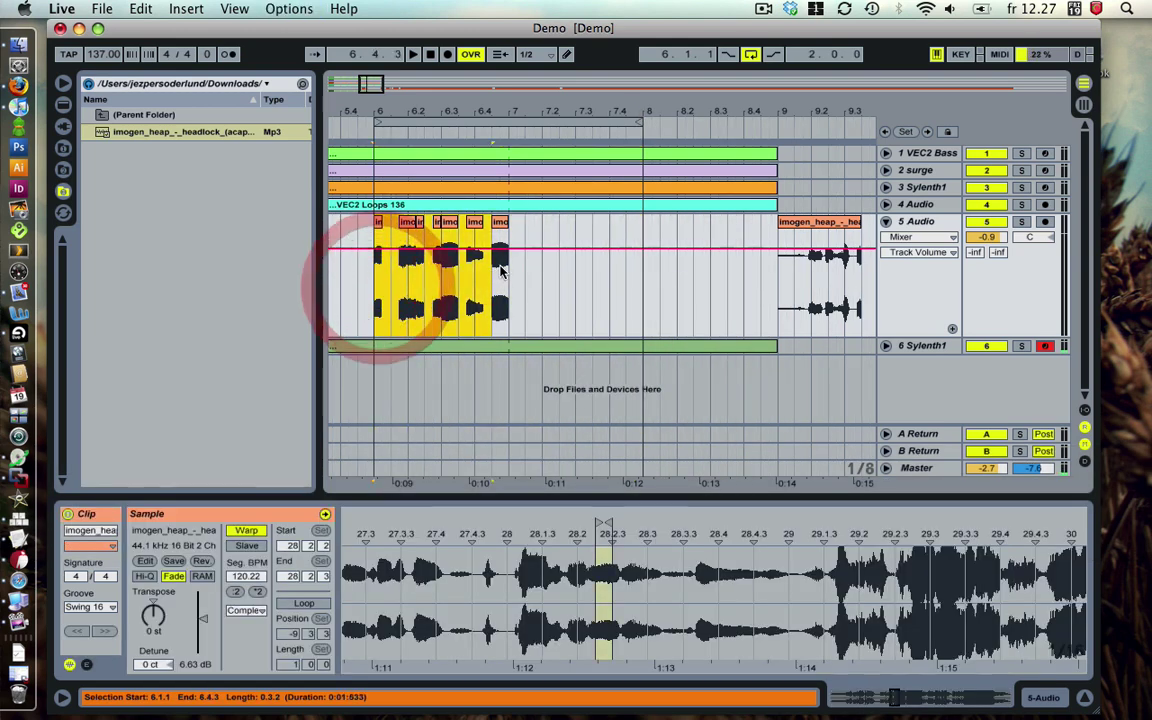
key(super+d)
click(476, 290)
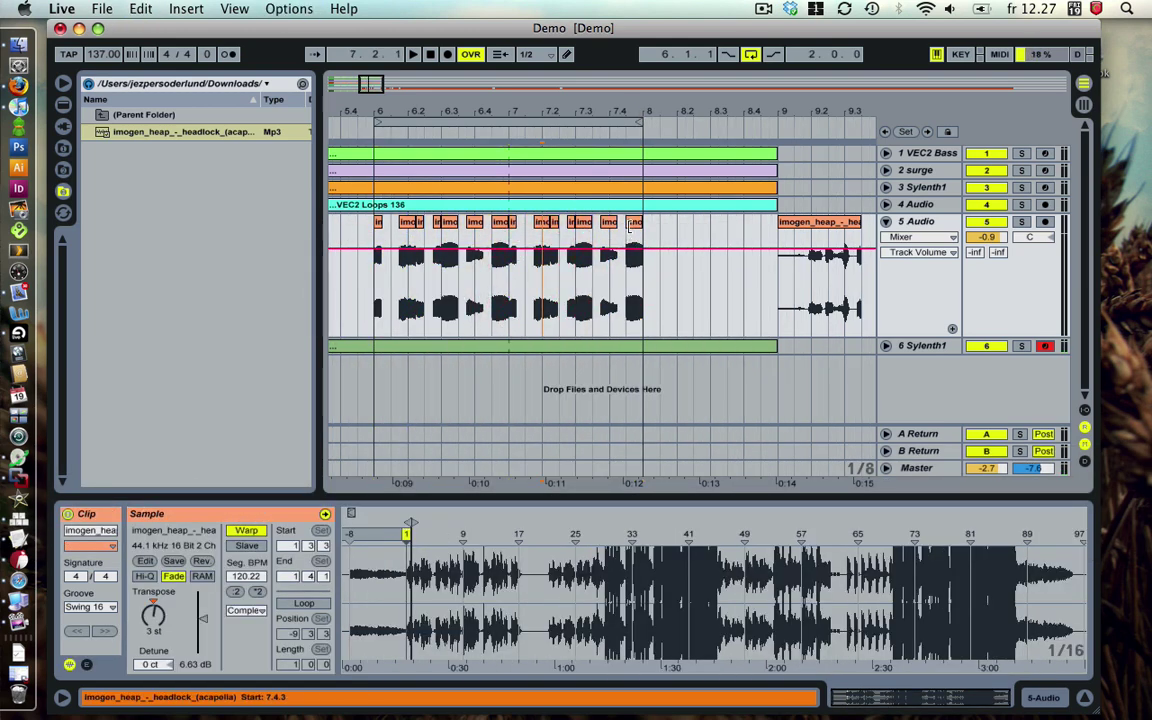
- Delete the slice at 7.4.3 and play the two-bar pattern from 6.1.1
click(632, 221)
key(Delete)
key(super+2)
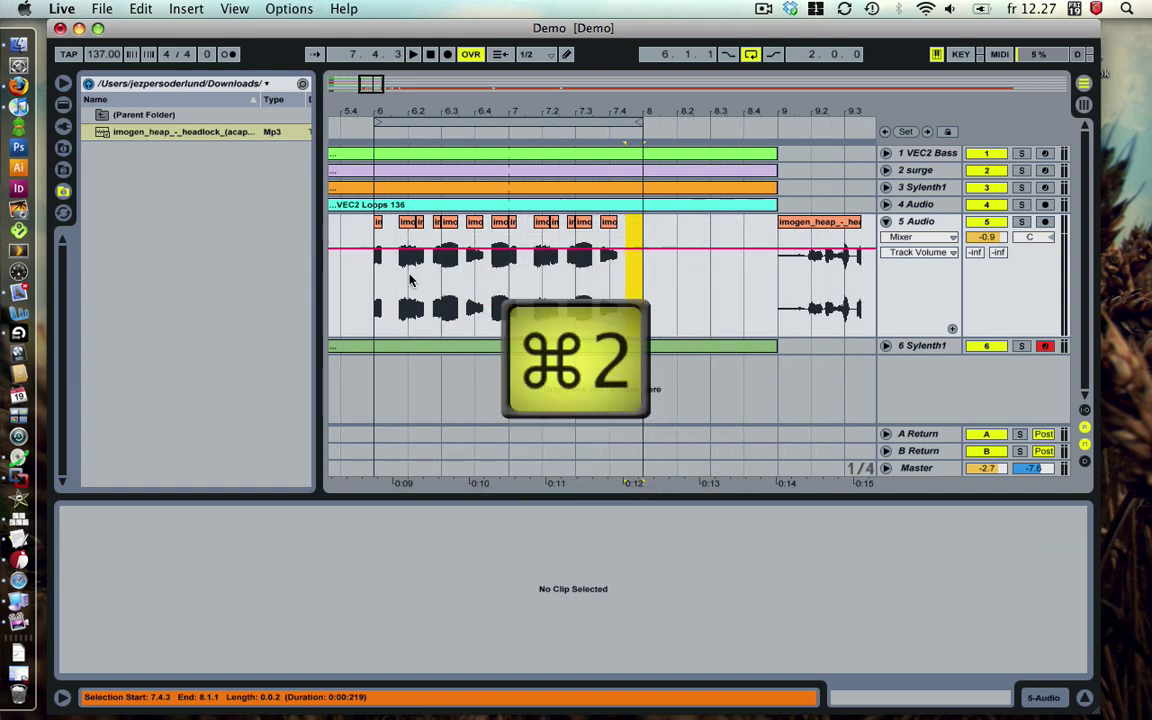
click(380, 265)
key(space)
click(383, 270)
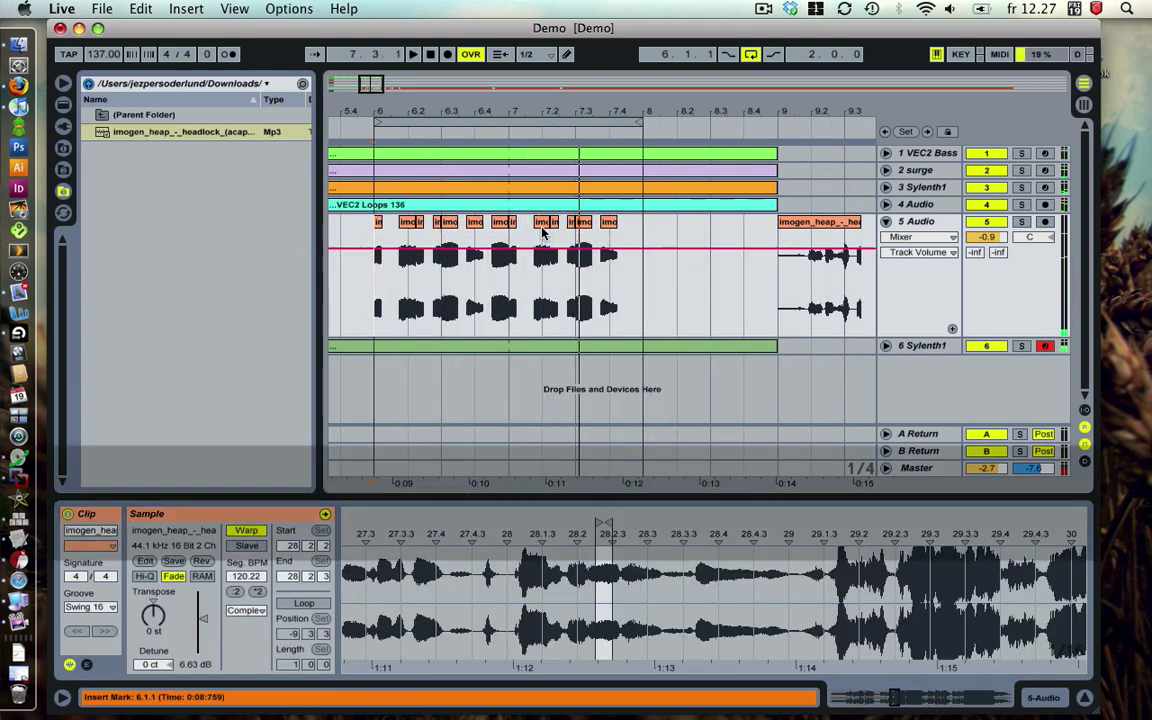
- On a 1/16 grid, remove the slice at 7.1.1, cut the slice at 7.3.1 into two 1/16 pieces, and play it
click(541, 228)
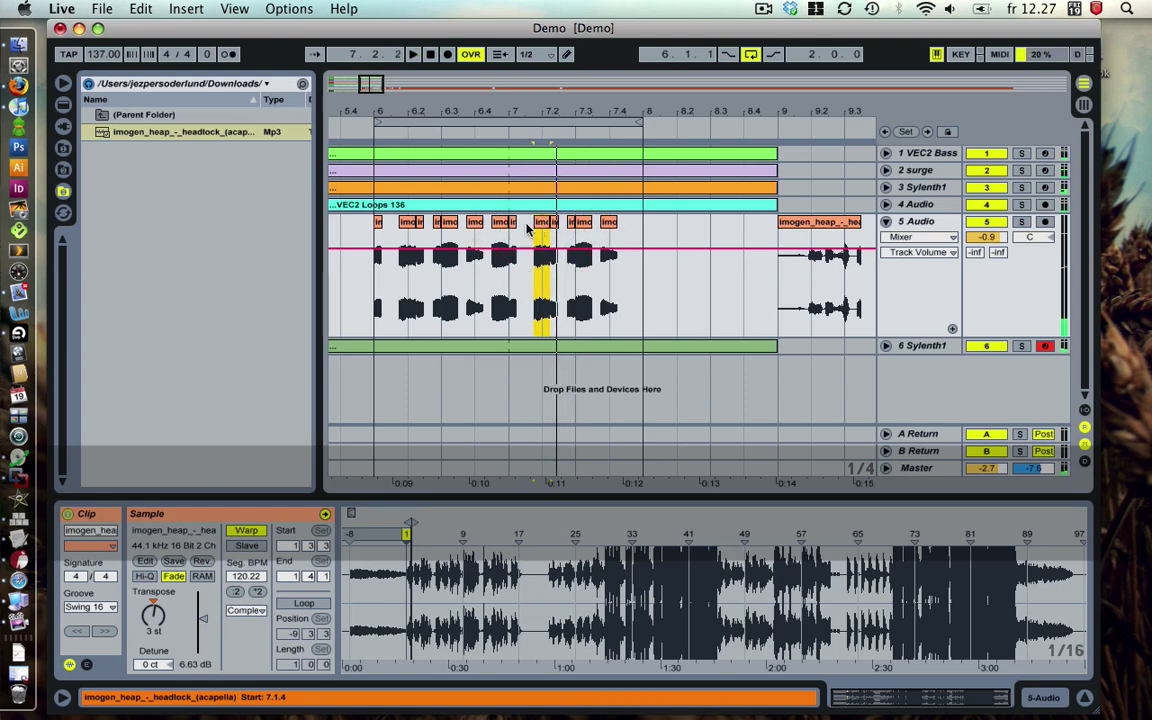
click(513, 224)
drag(513, 224, 590, 228)
key(alt+1)
key(super+1)
key(super+1)
click(572, 242)
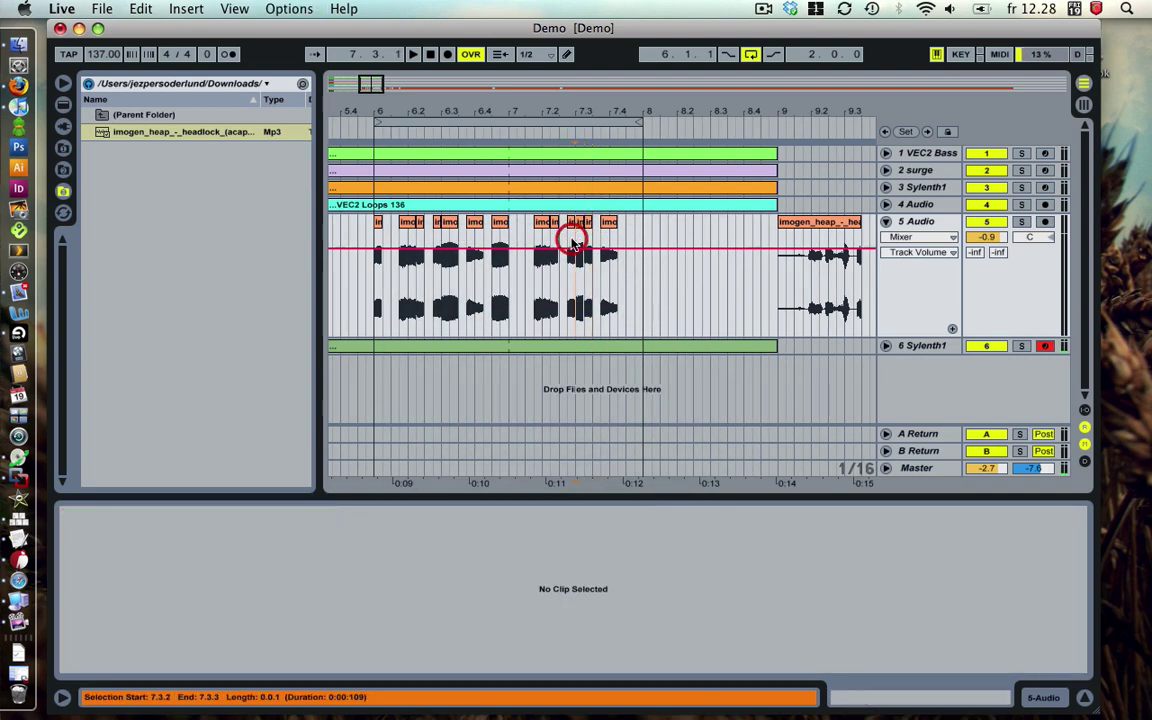
click(560, 240)
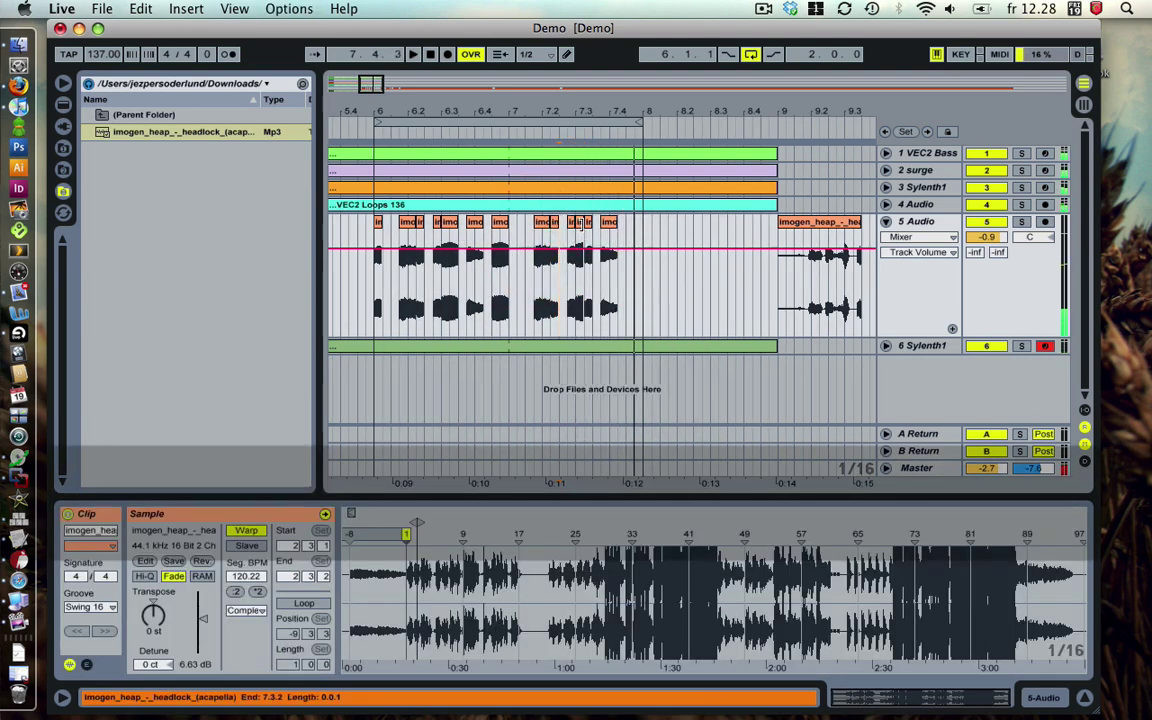
- Move the 1/16 piece at 7.3.1 to 7.3.2, duplicate the slice at 7.2.4 to 7.3.1, and play from 7.2.3
drag(580, 225, 589, 226)
key(super+d)
shift+click(590, 226)
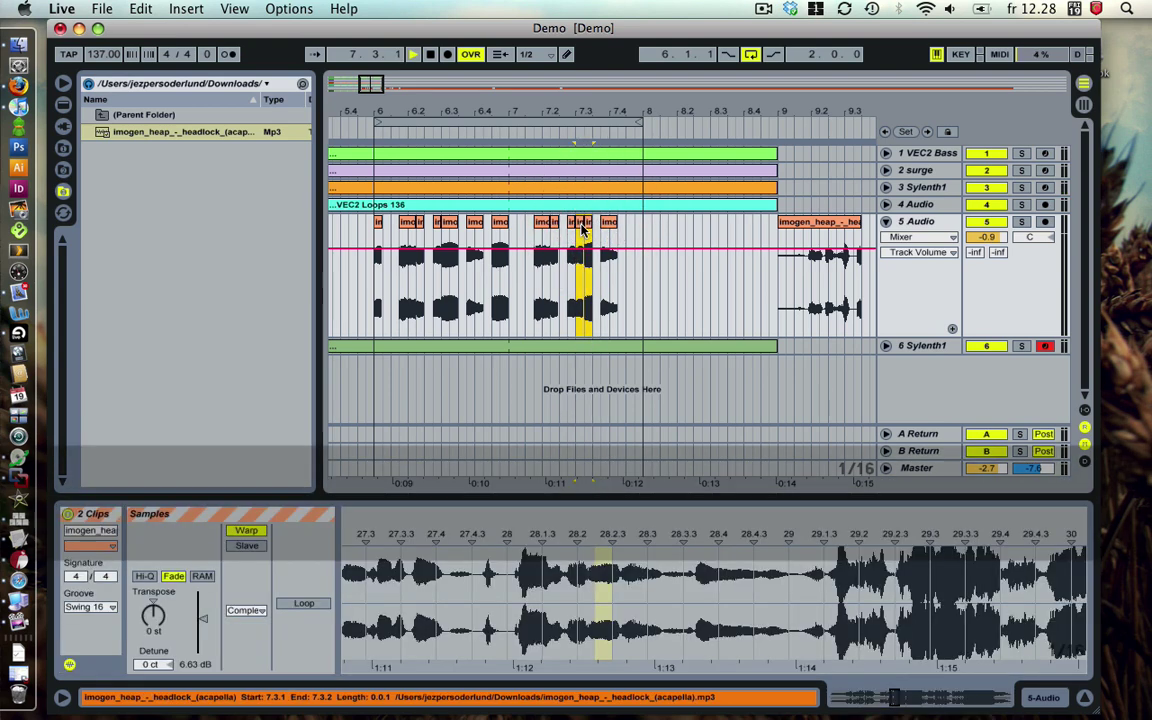
click(561, 231)
key(space)
key(space)
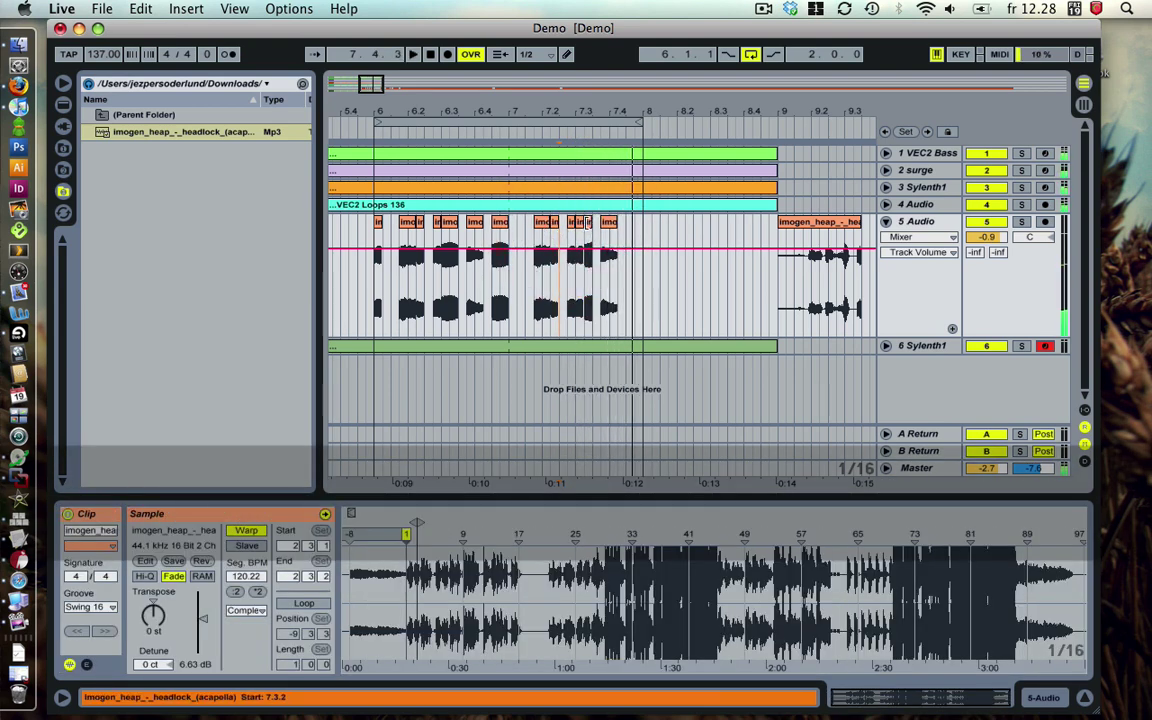
- Delete the slice at 7.3.1 and play the pattern from 7.2.1 and from 6.1.1
click(579, 230)
click(587, 224)
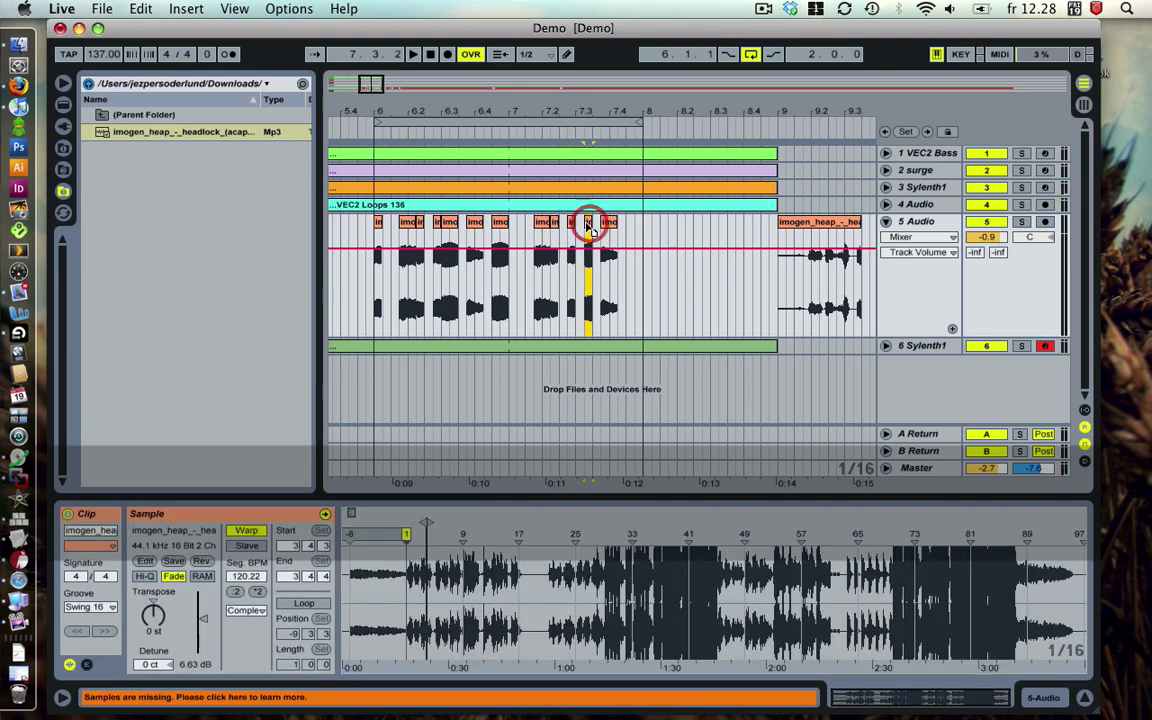
click(549, 236)
key(space)
click(547, 238)
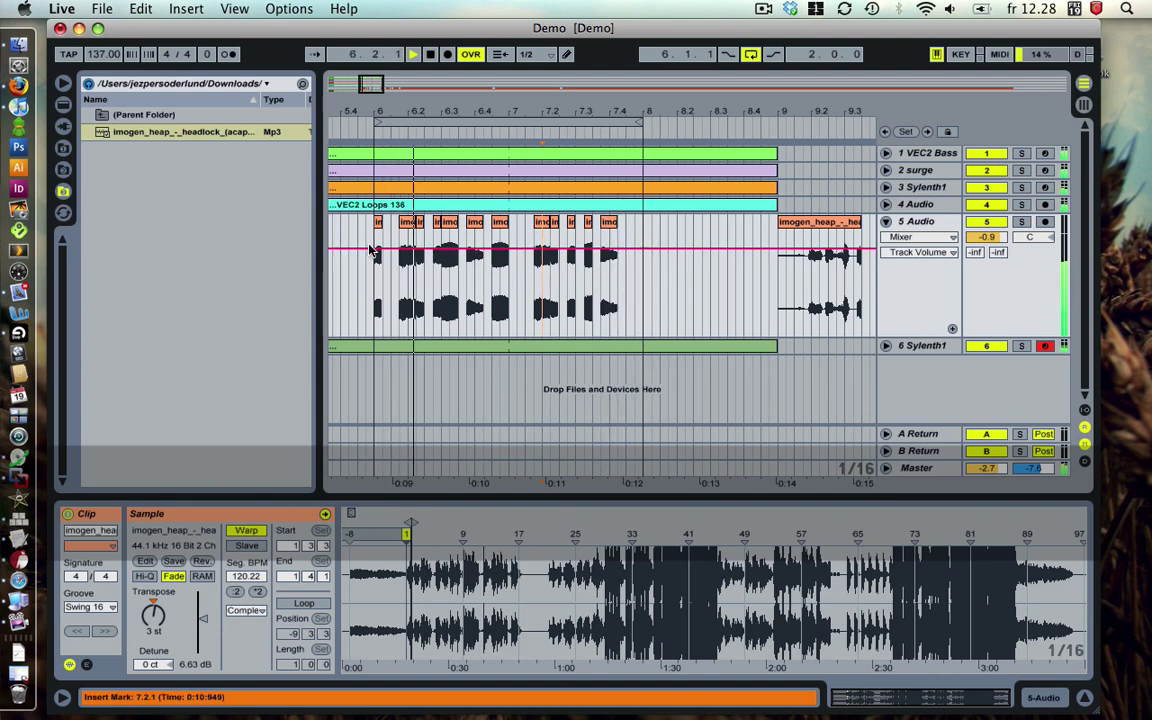
click(375, 243)
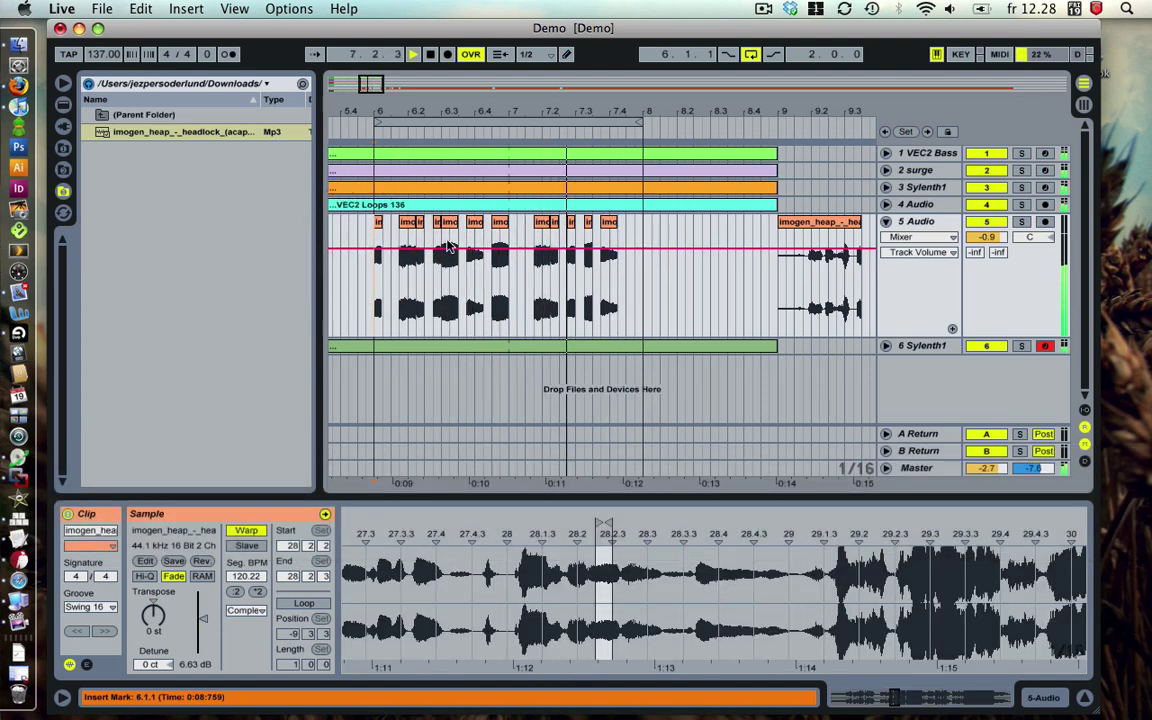
key(space)
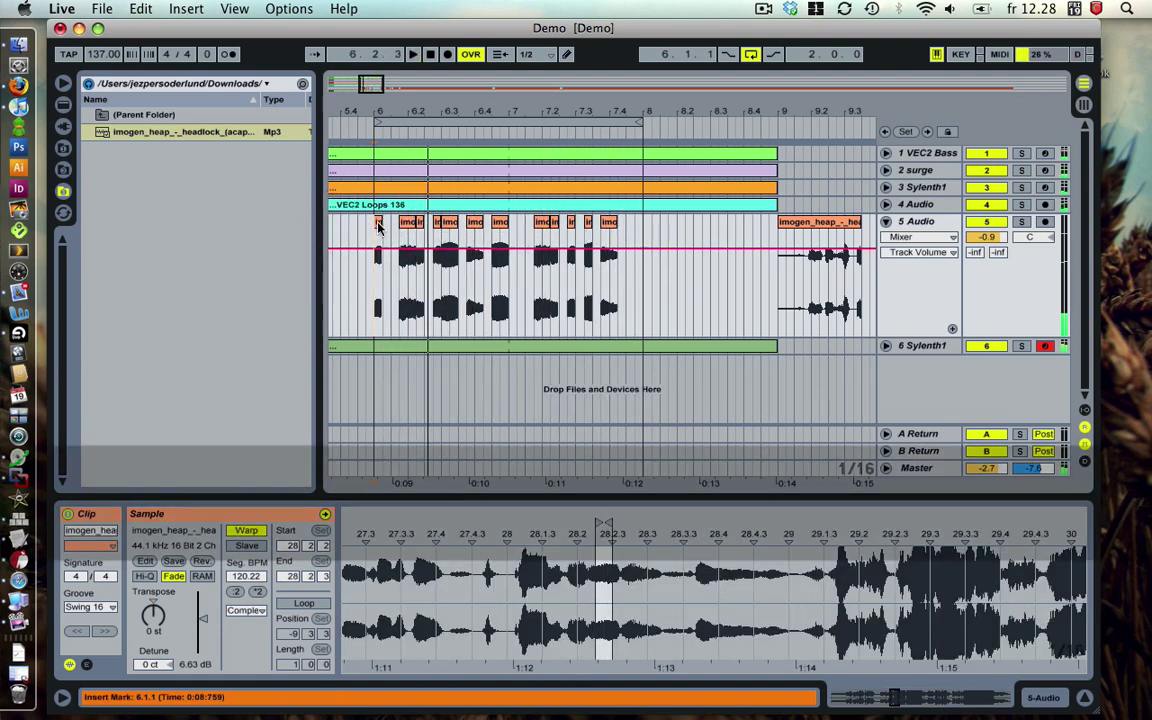
- Copy the slice at 6.1.1 to 7.1.1 and play the pattern
click(377, 225)
click(369, 226)
click(512, 236)
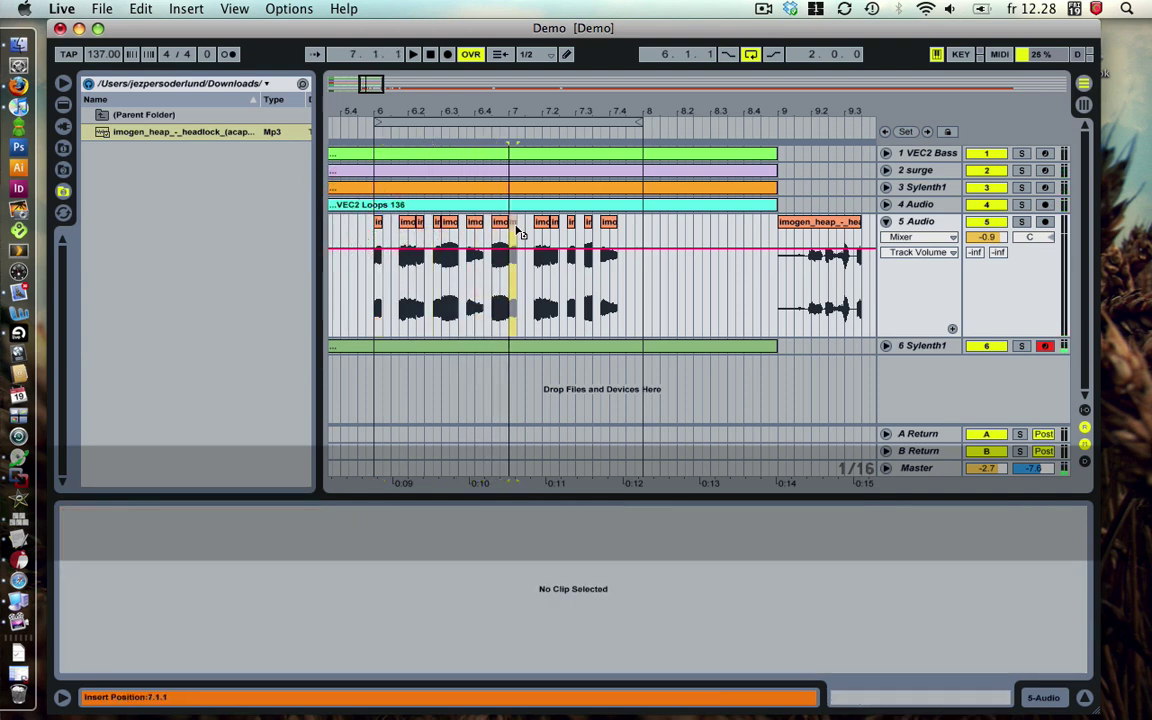
key(space)
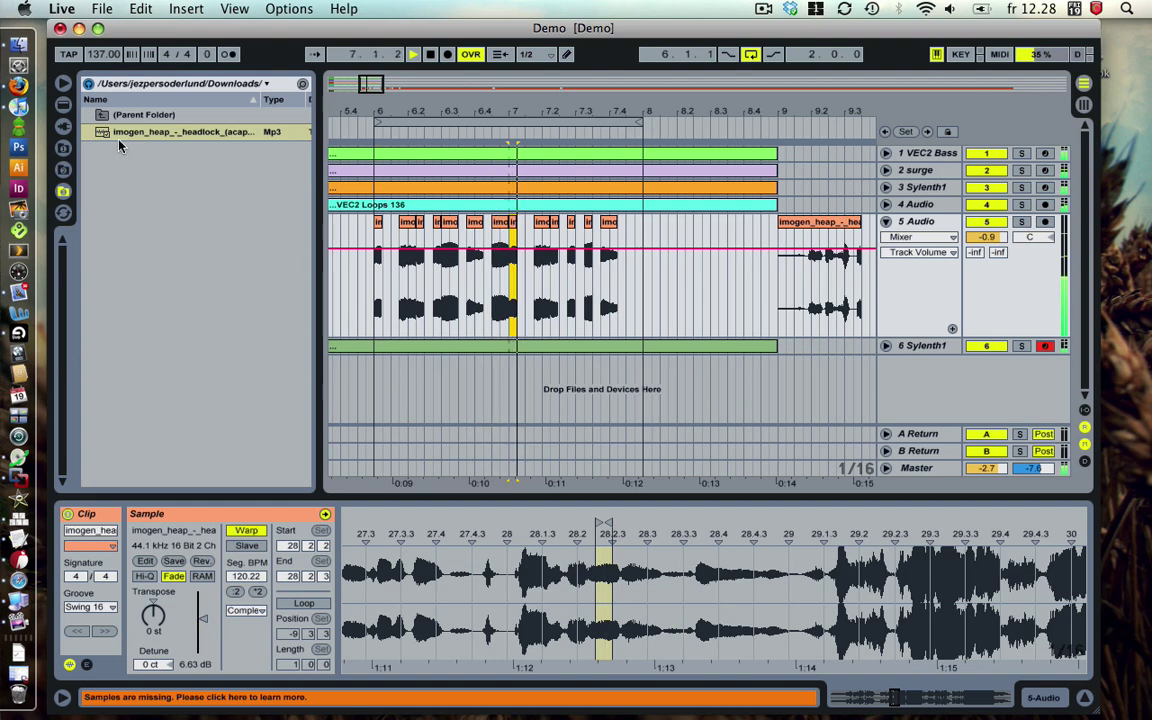
key(space)
- Add a Ping Pong Delay to the vocal track with its filter at 2.42 kHz, width 5.55, and Dry/Wet at 44%
click(62, 104)
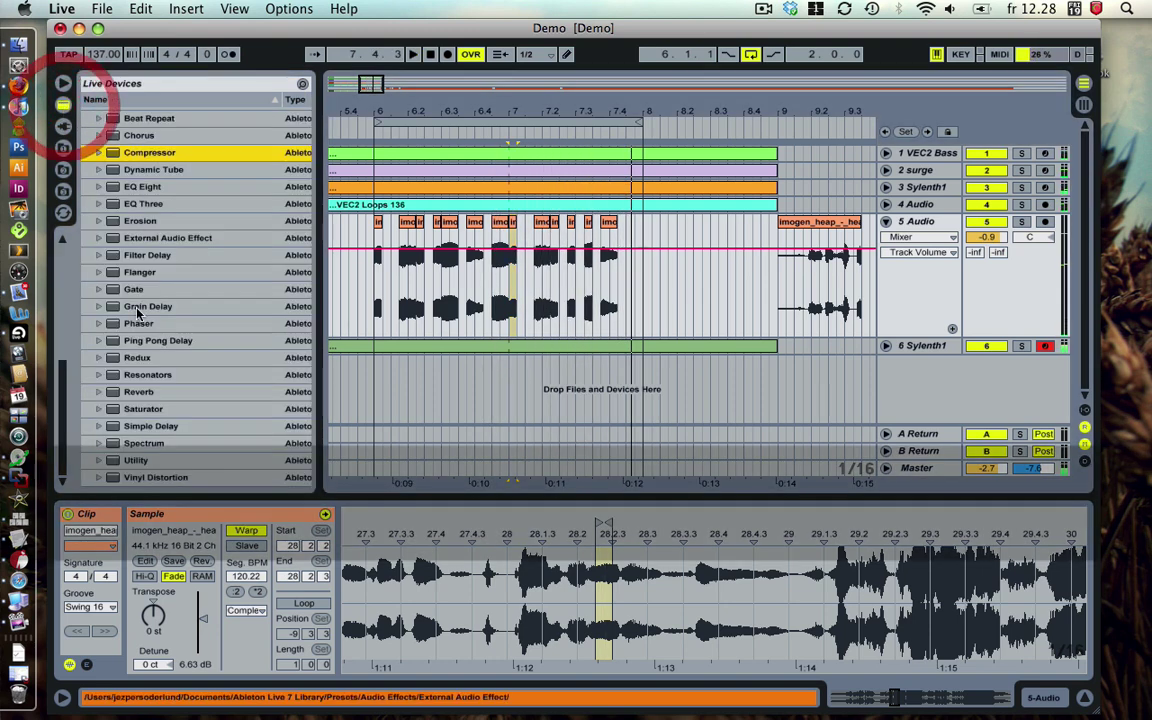
drag(160, 342, 430, 485)
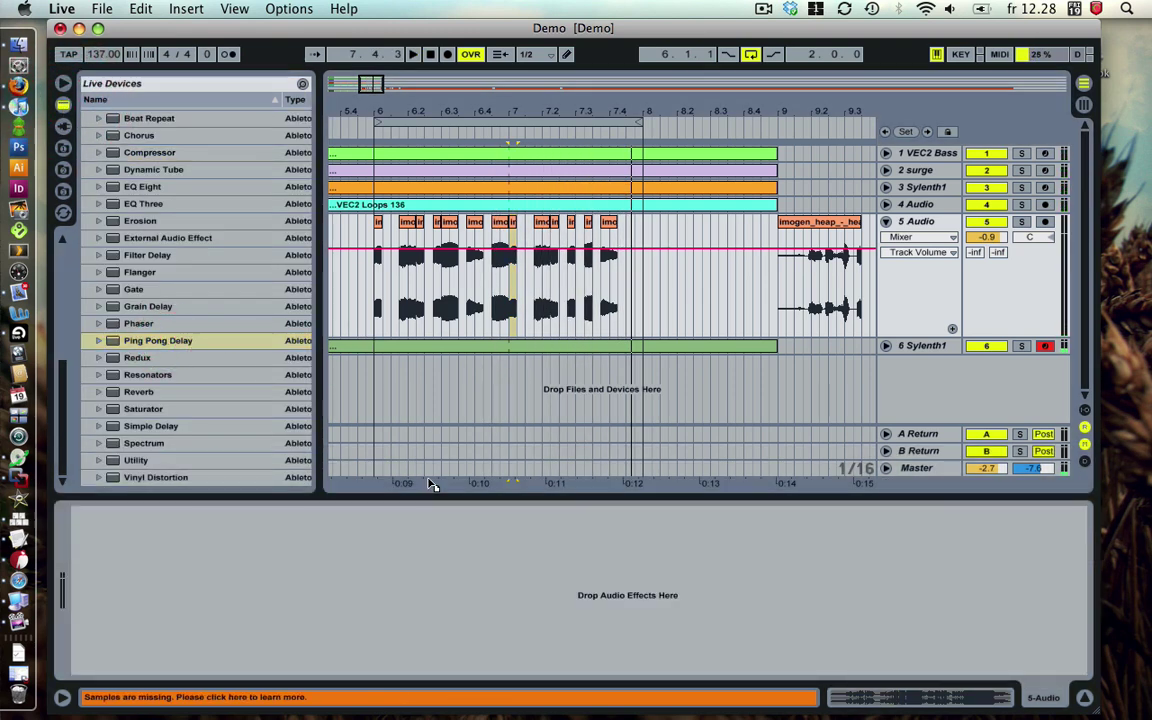
drag(418, 608, 232, 617)
drag(145, 648, 133, 574)
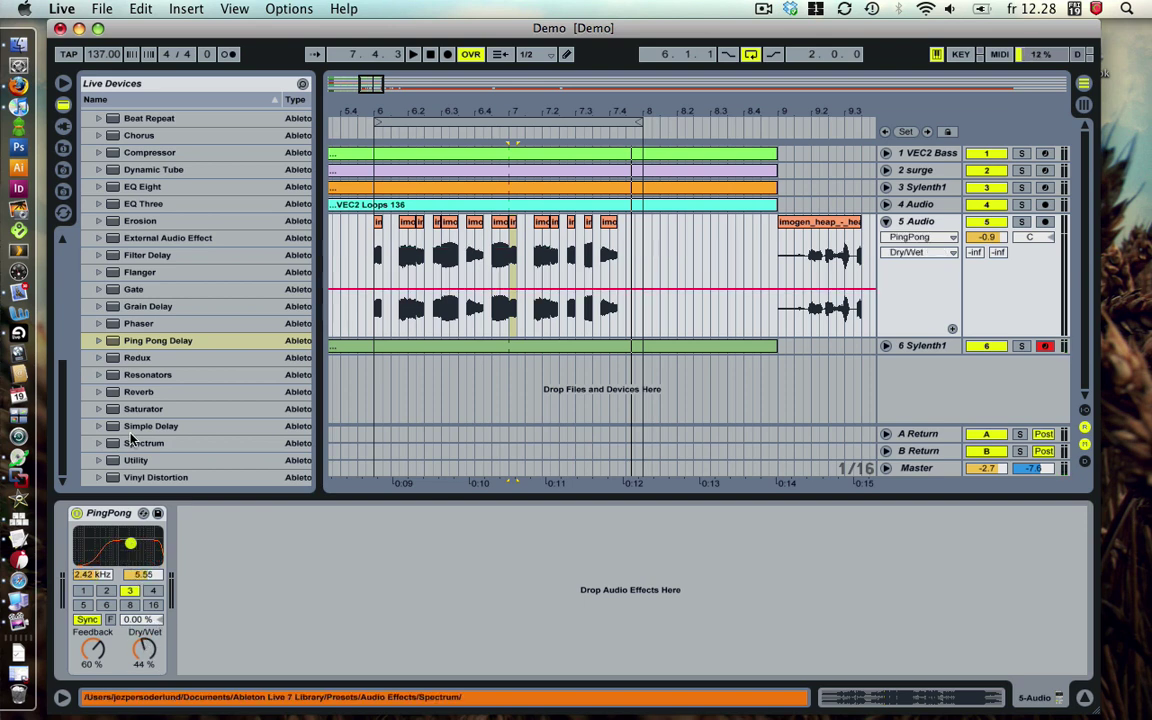
- Add a Reverb after the delay, set its Dry/Wet to 37%, and turn off the Hi Cut and High diffusion filters
drag(138, 392, 300, 590)
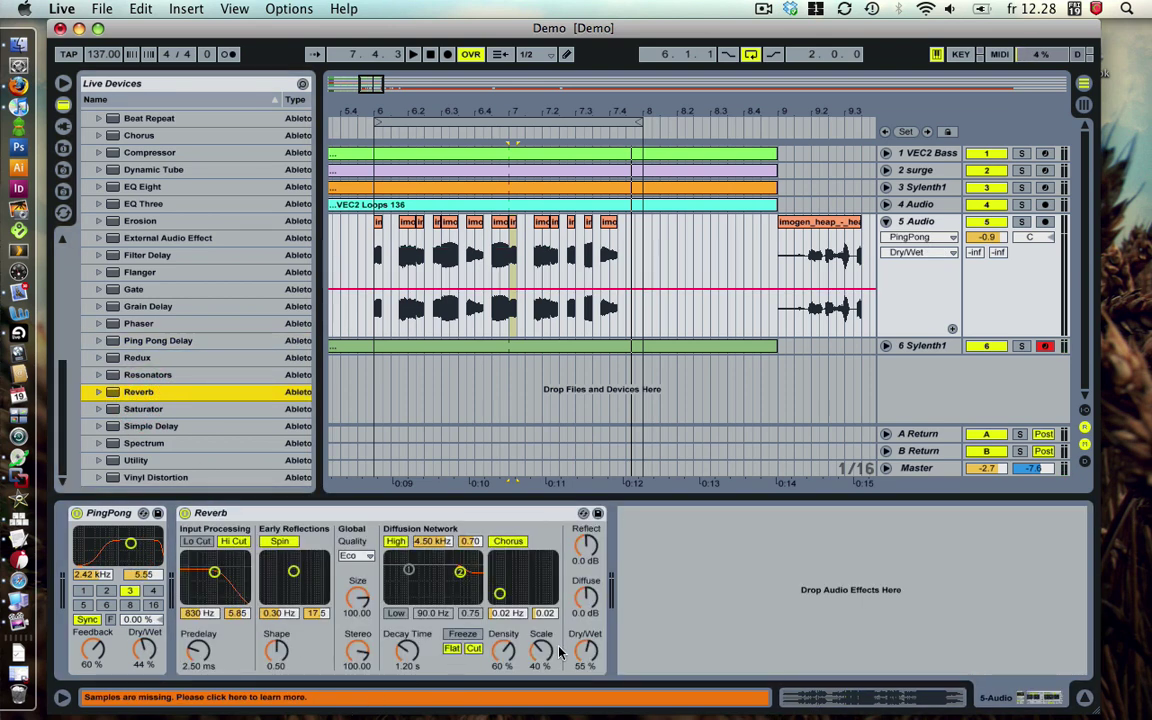
drag(583, 650, 583, 673)
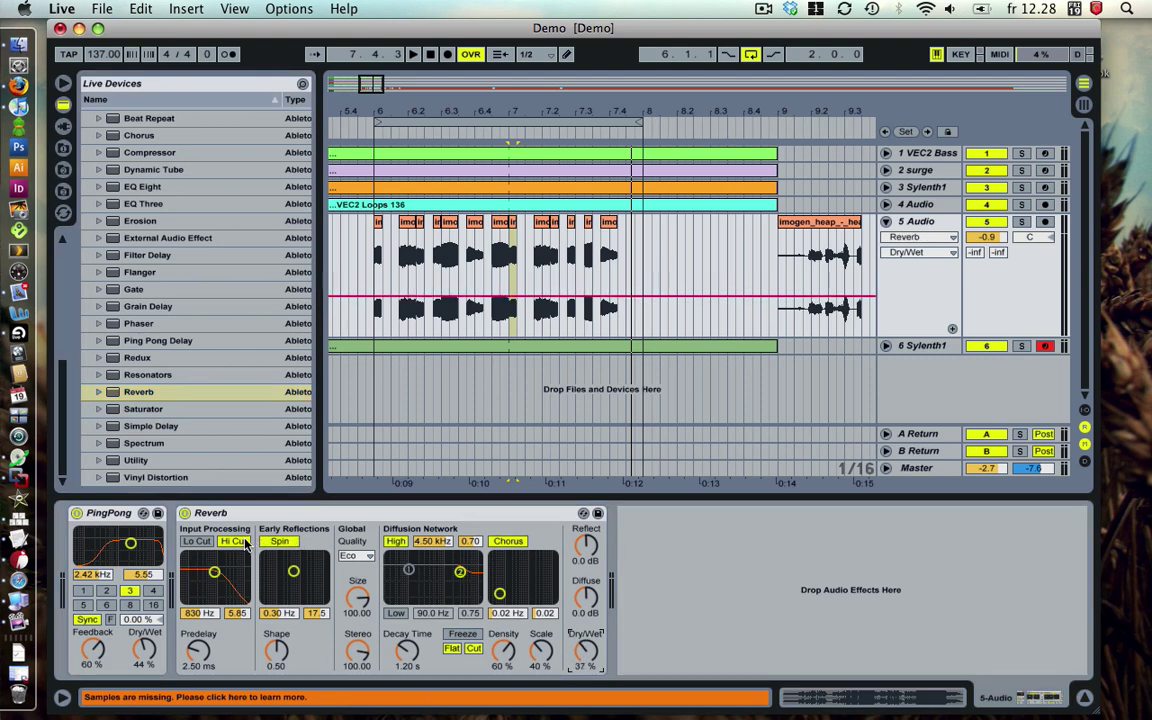
click(235, 541)
click(396, 541)
- Set the Ping Pong Delay's feedback to 36% and its Dry/Wet to 40% while auditioning the loop
click(92, 648)
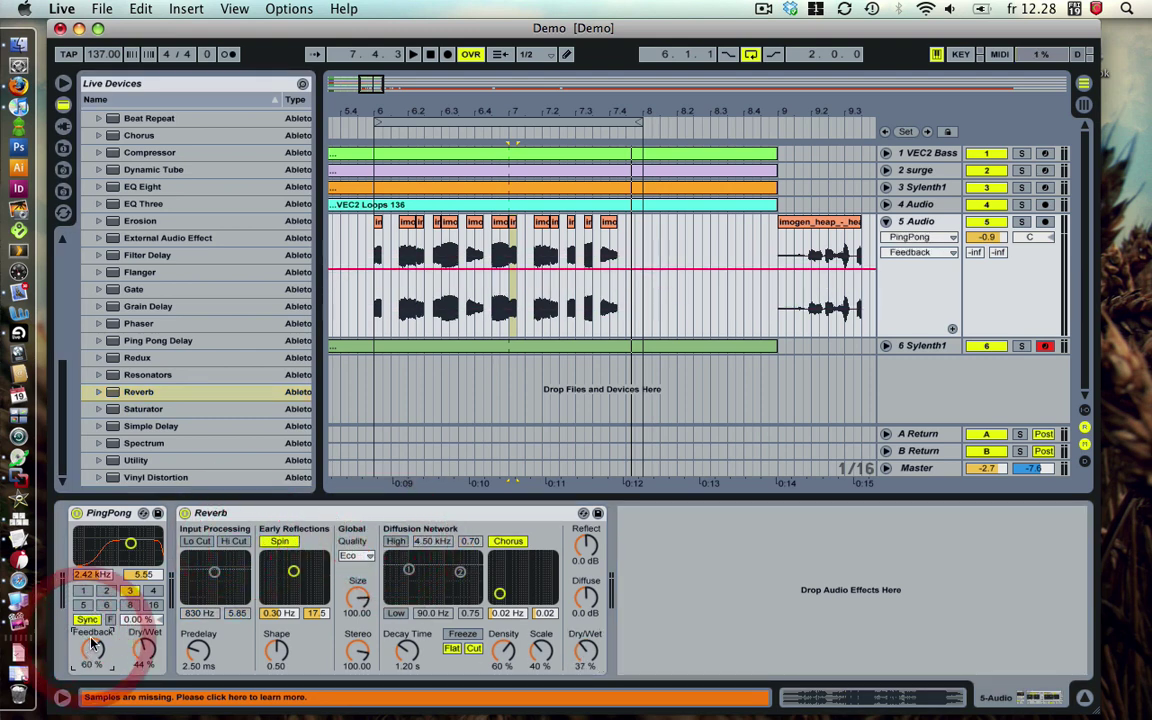
drag(92, 648, 105, 648)
key(space)
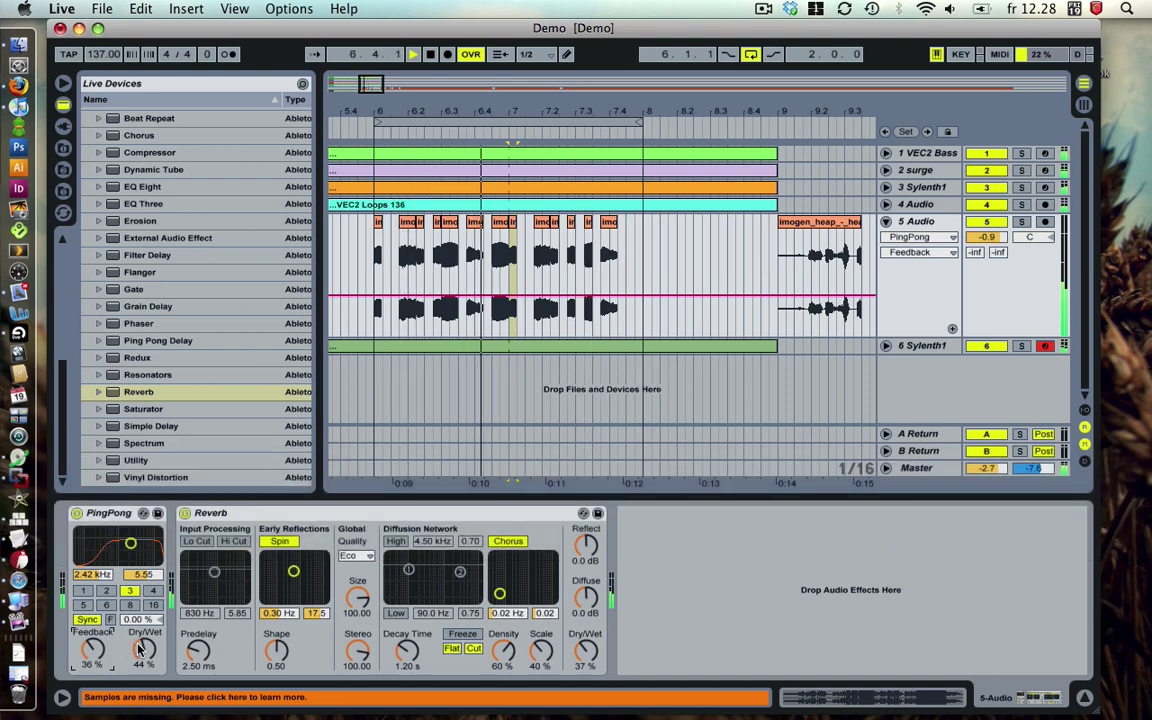
drag(140, 648, 141, 655)
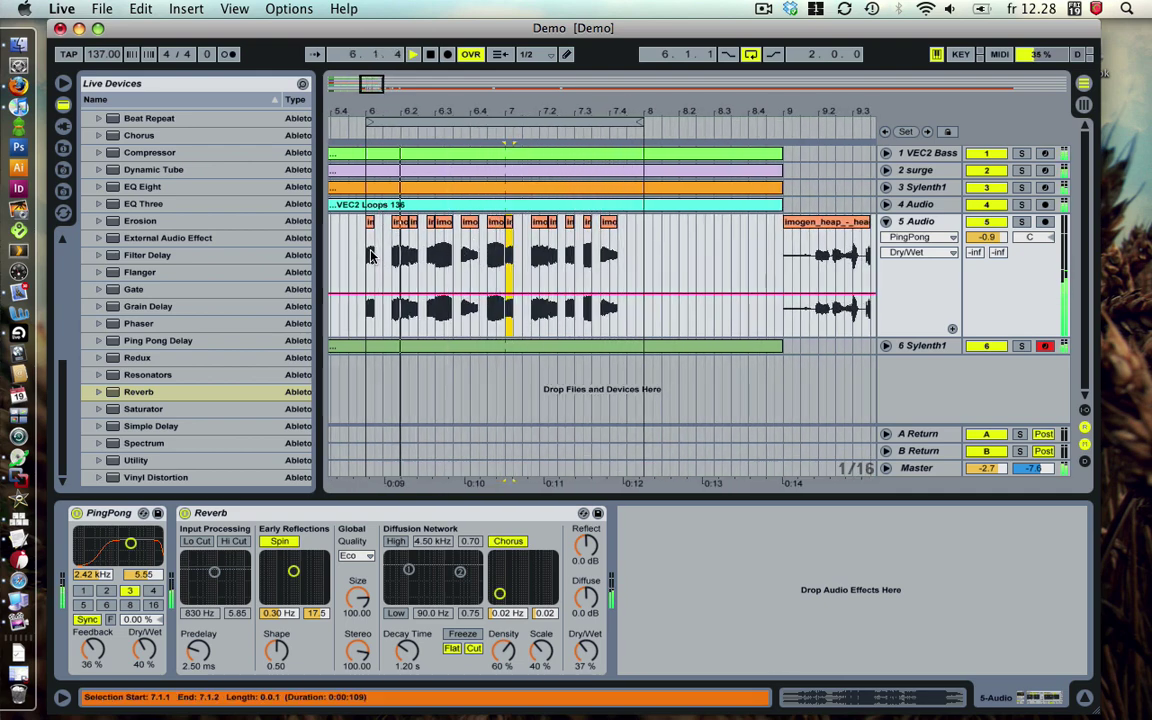
key(space)
- Widen the arrangement grid to 1/4 and place the insert marker at 6.1.1 on the vocal track
click(370, 254)
key(super+2)
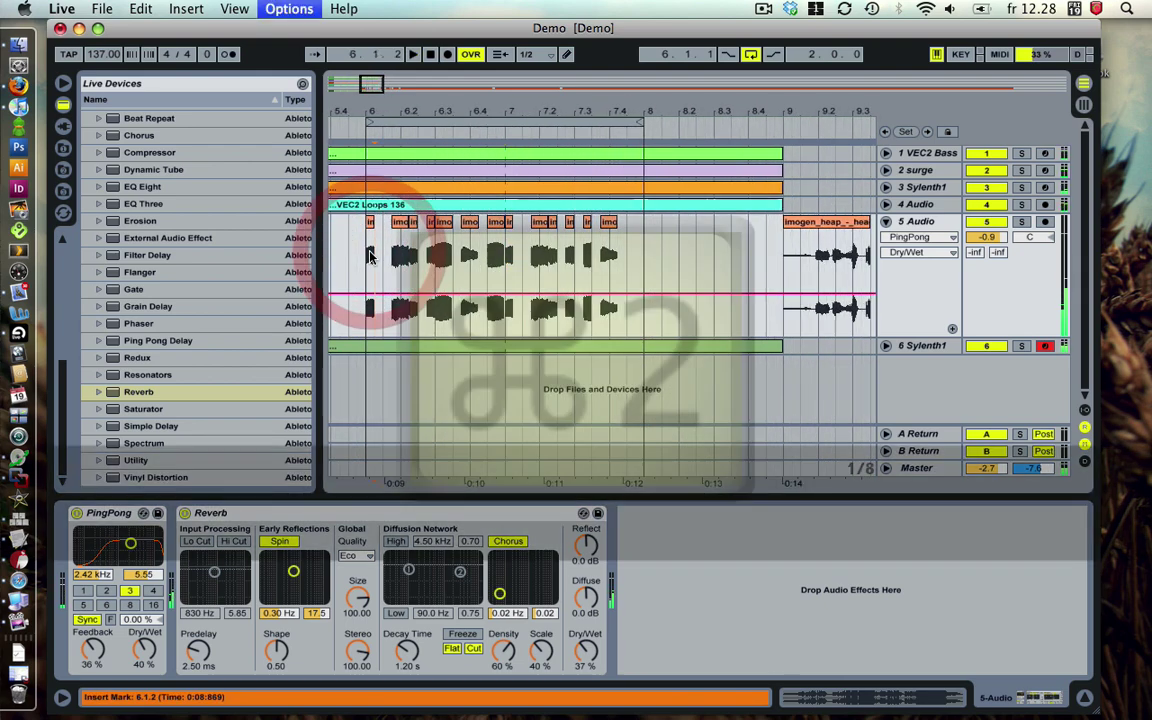
click(369, 254)
mouse_move(378, 262)
mouse_down()
mouse_move(660, 258)
mouse_move(368, 262)
mouse_up()
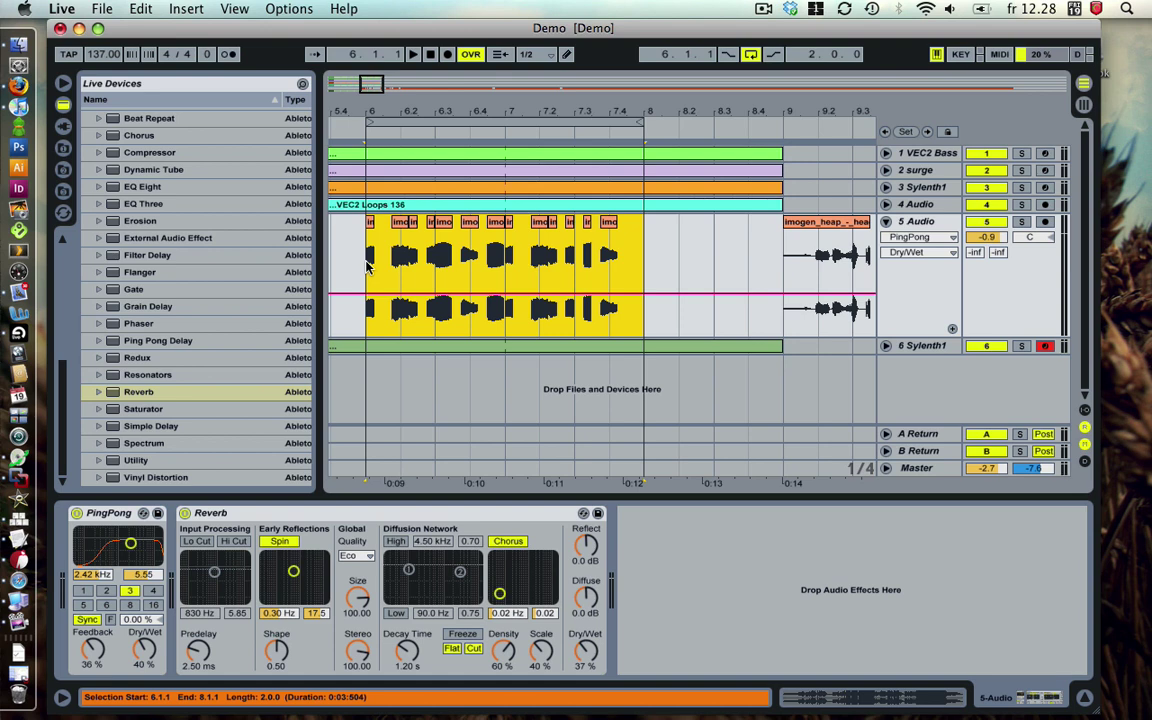
click(368, 262)
drag(418, 112, 422, 97)
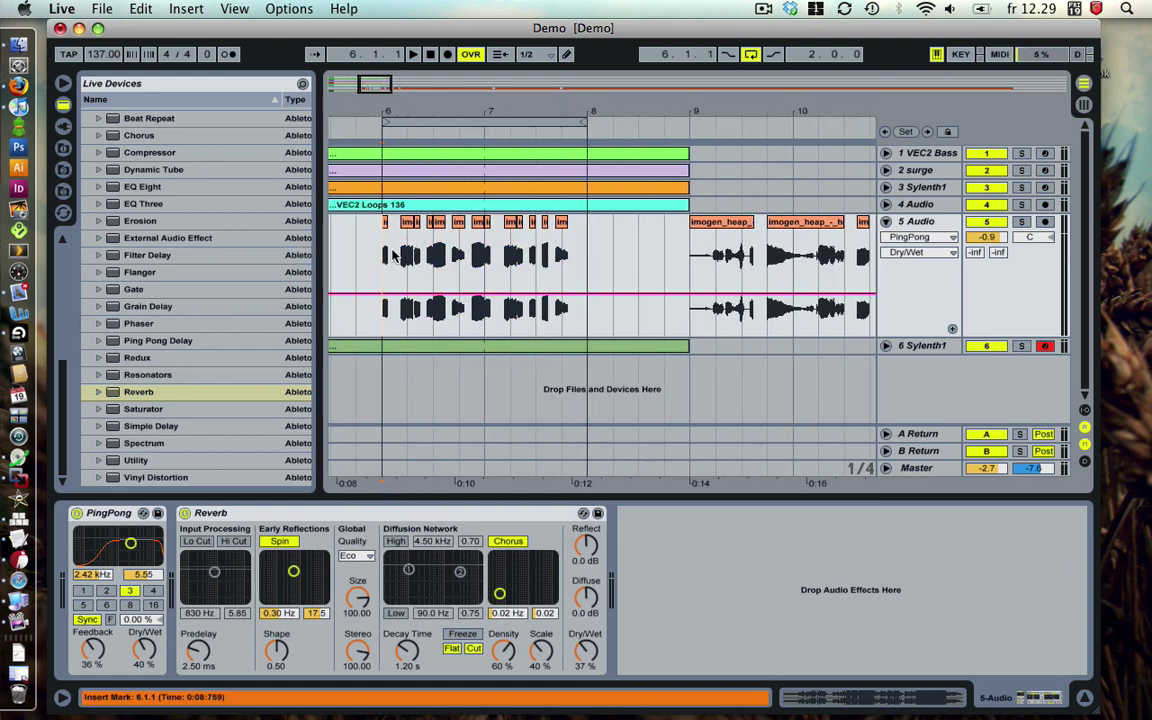